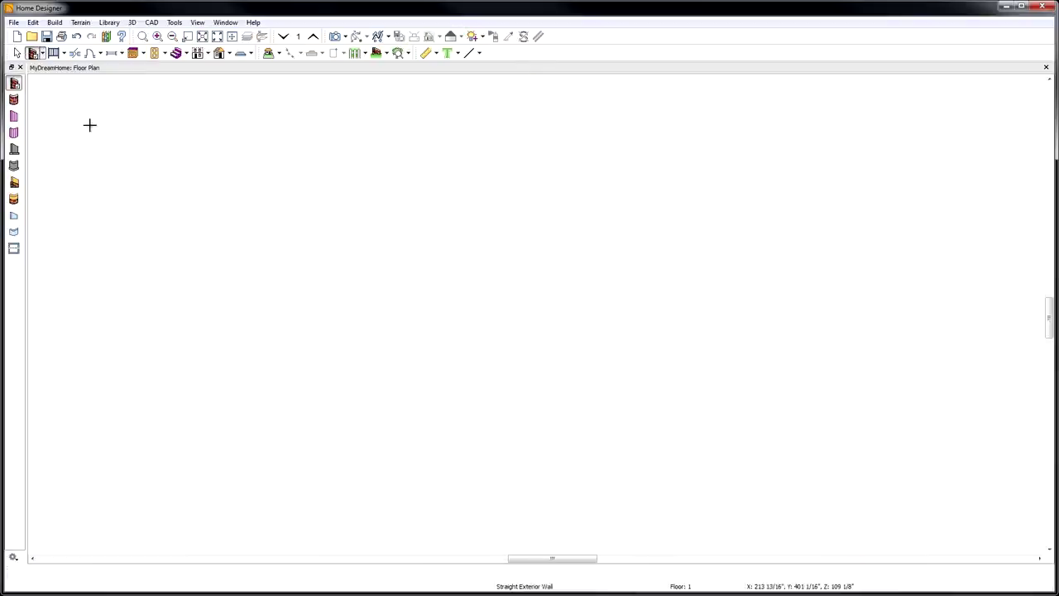
Step: Draw a 16' straight exterior wall, then place a window in the lower plan wall
mouse_move(110, 131)
mouse_down()
mouse_move(921, 135)
mouse_move(928, 317)
mouse_move(913, 511)
mouse_up()
key(space)
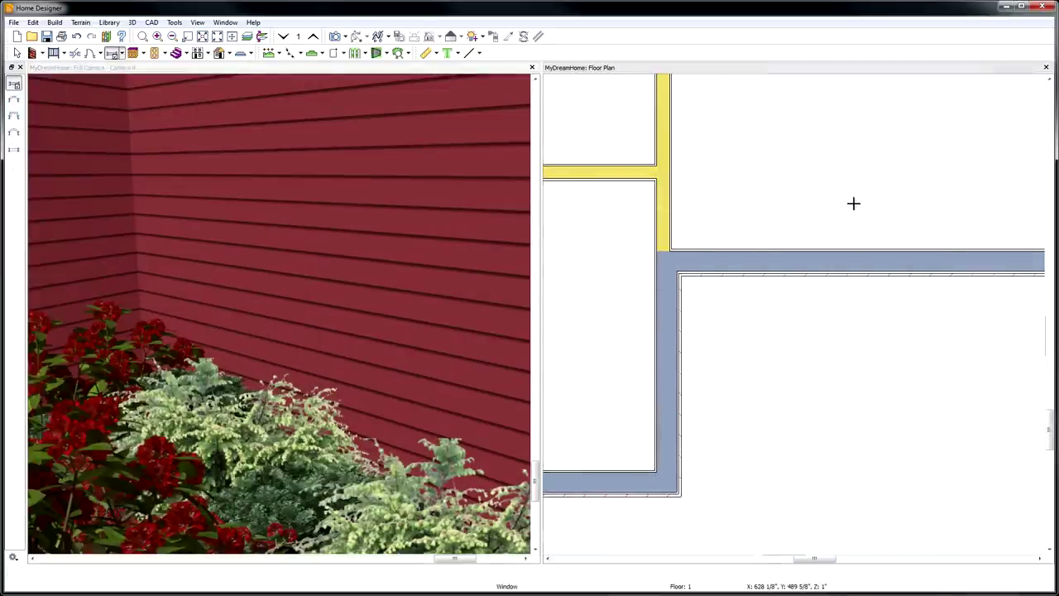
click(853, 240)
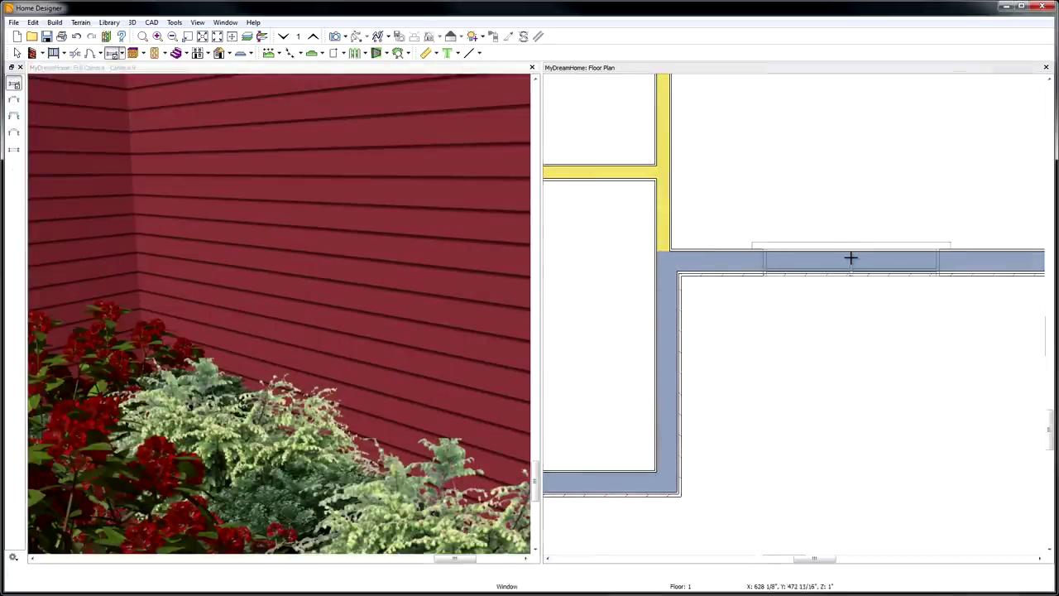
click(851, 258)
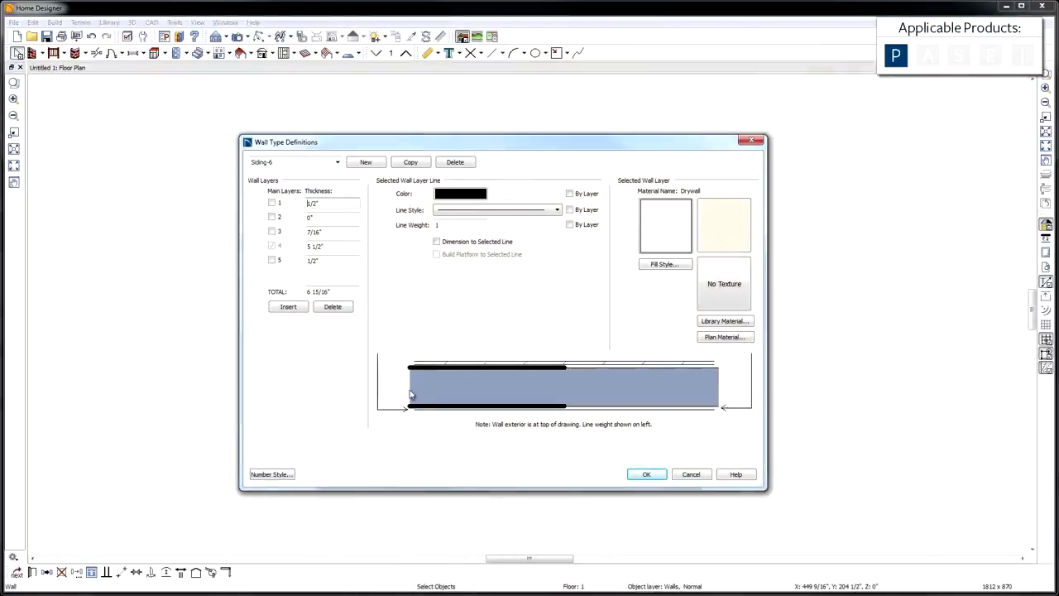
Step: Replace the Siding-6 wall type's top OSB layer with the Gray3 Siding library material
click(420, 369)
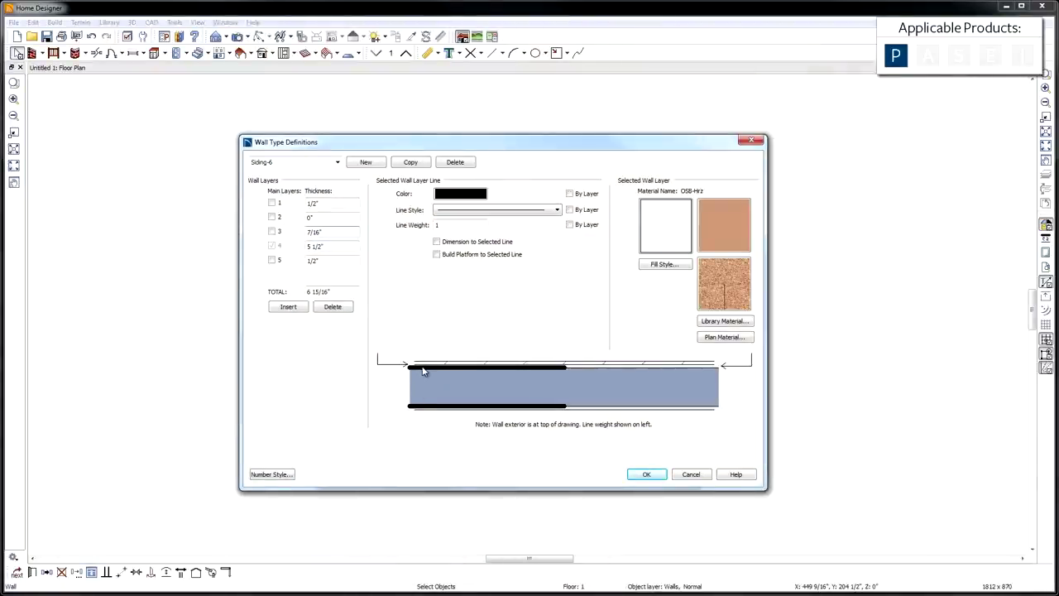
click(422, 367)
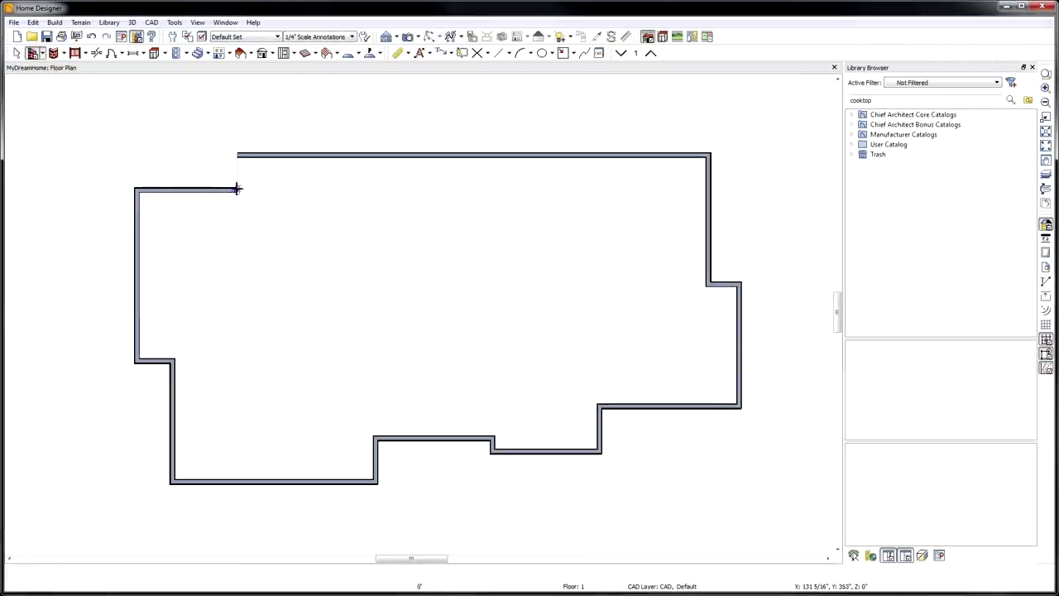
Step: Close the outline with a wall up to the top wall and add automatic exterior dimensions
drag(237, 189, 237, 155)
click(430, 53)
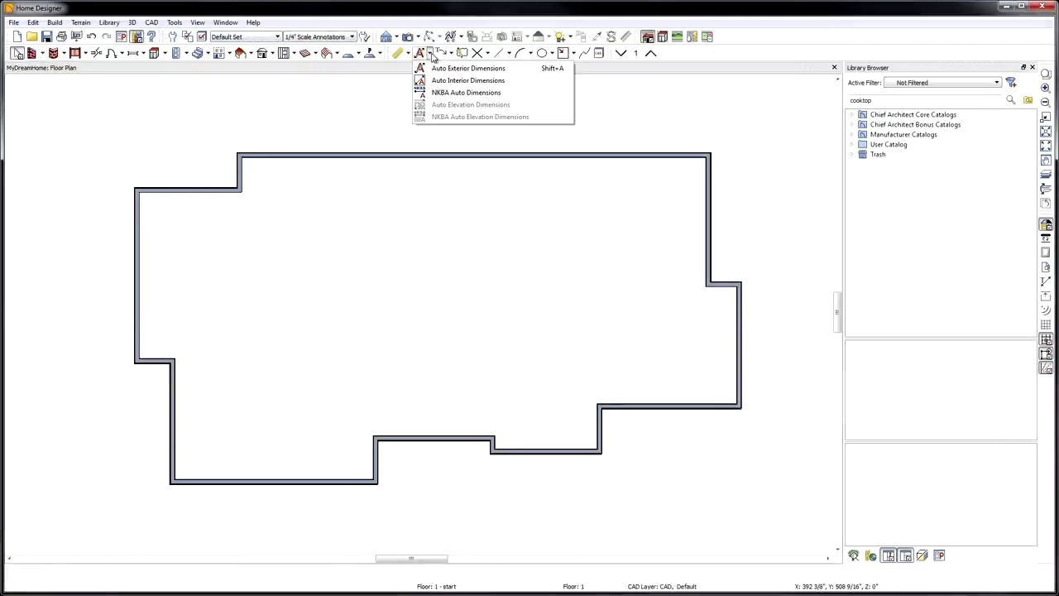
click(497, 68)
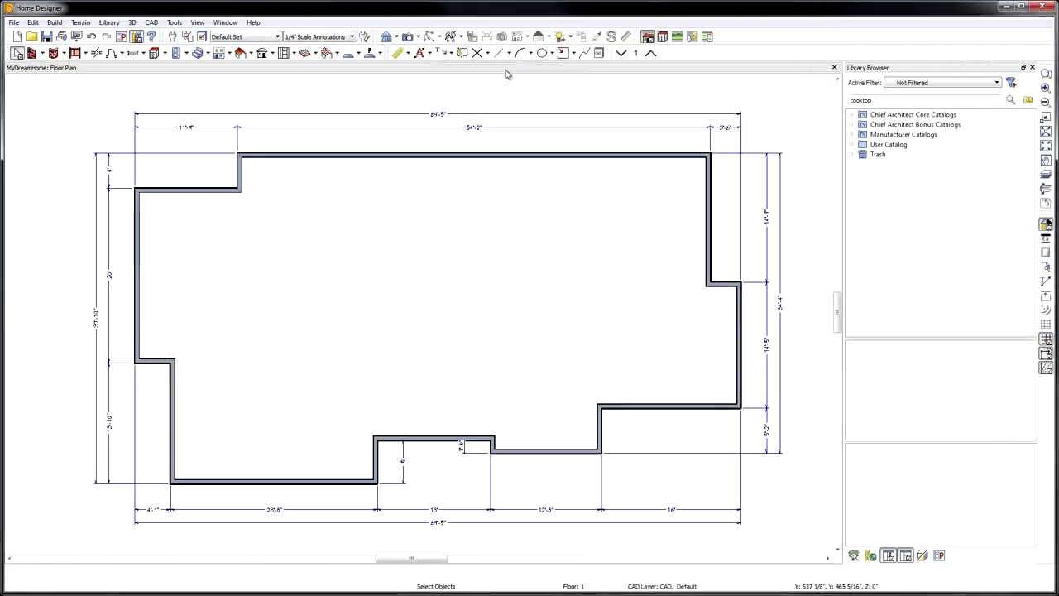
Step: Move the left wall outward and set the lower-left wall dimension to 16'
click(136, 275)
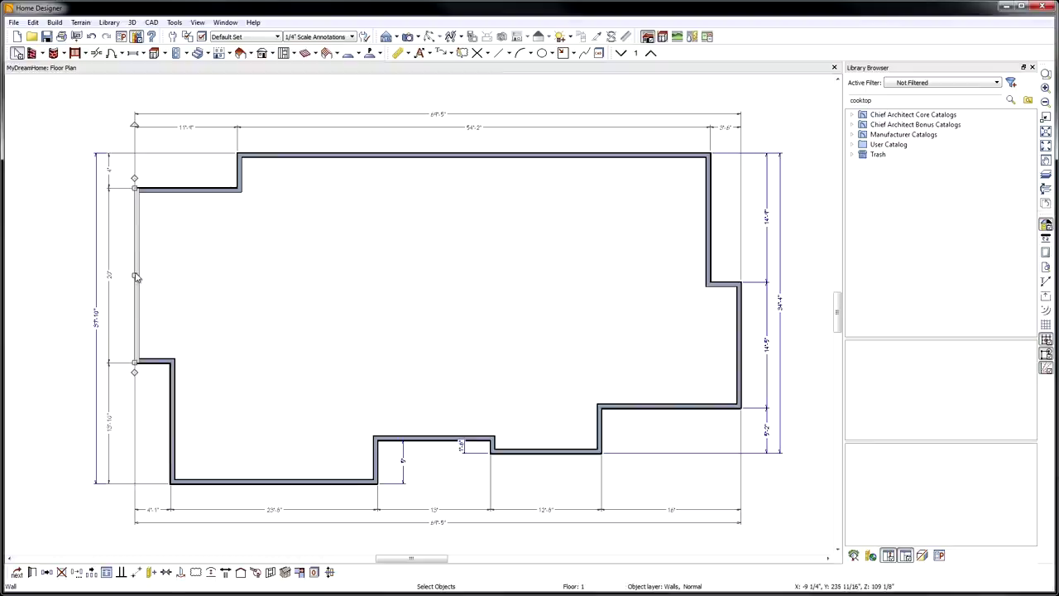
drag(122, 275, 83, 276)
click(170, 391)
click(148, 501)
text(16)
key(Return)
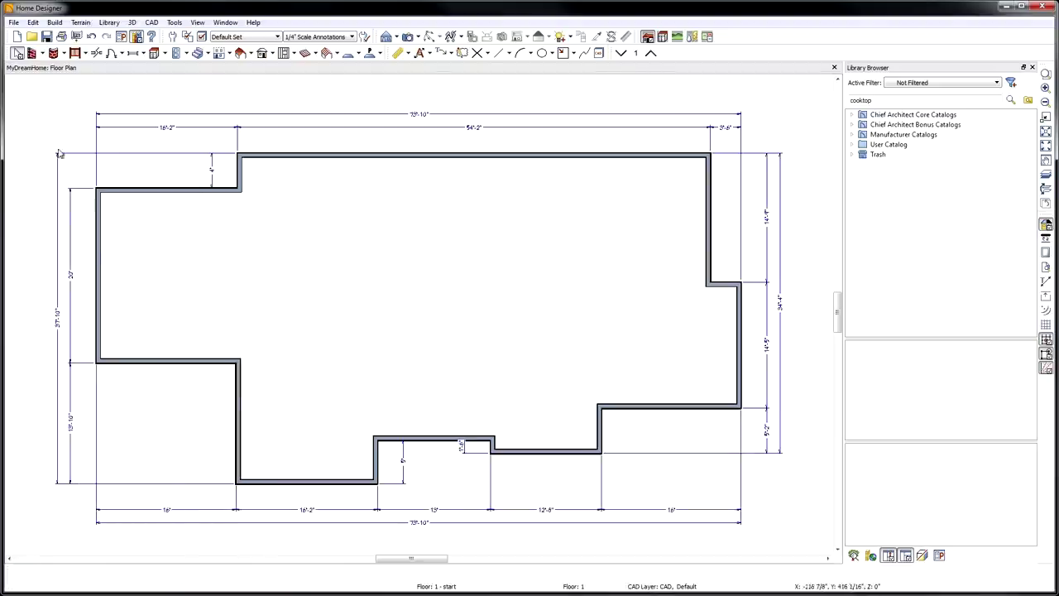
Step: Draw a straight interior wall at right up to the top wall
click(42, 53)
click(91, 81)
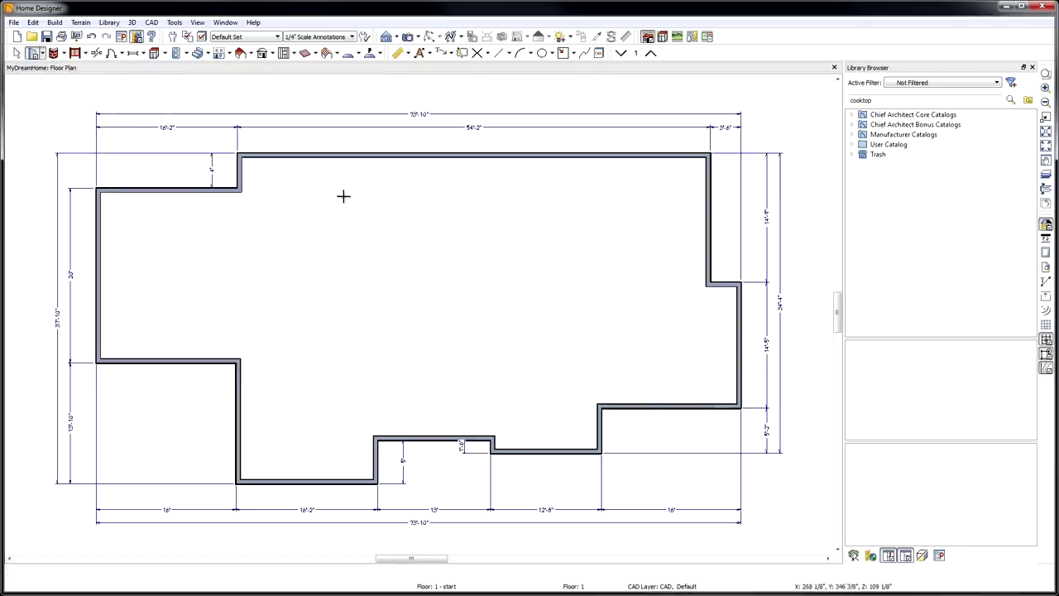
drag(599, 406, 604, 163)
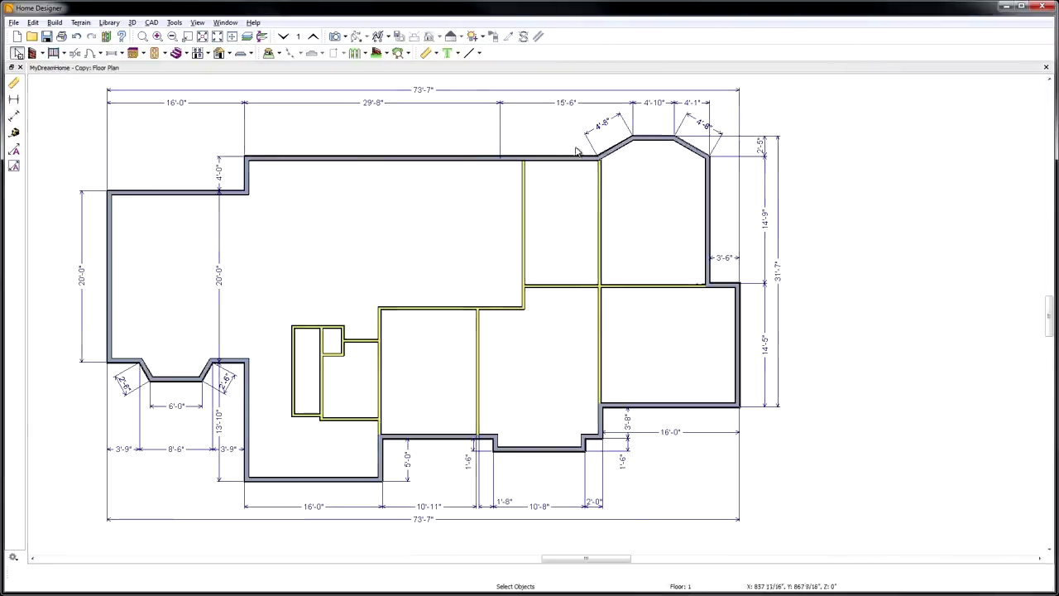
Step: Add an interior dimension string reading 5'-1", 3'-0", 6'-5", 11'-1", 13'-11", 15'-9"
click(438, 54)
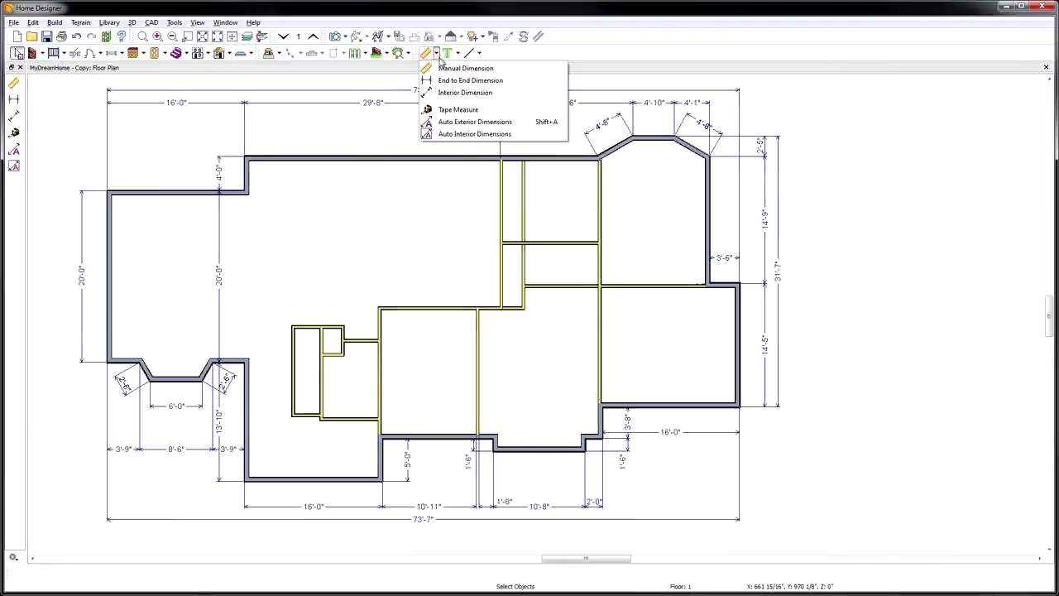
click(500, 93)
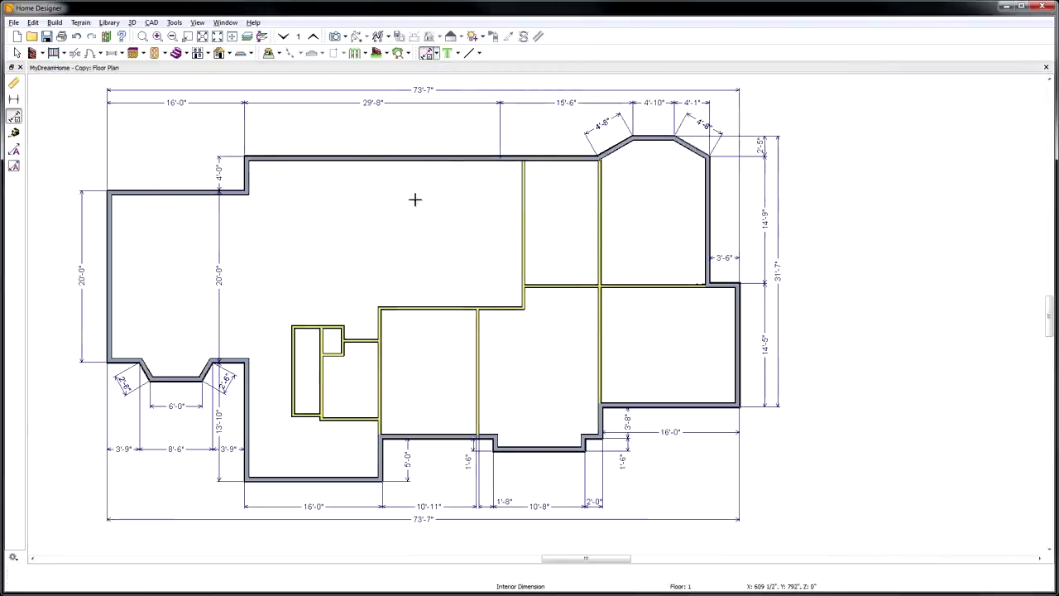
drag(228, 376, 763, 382)
key(space)
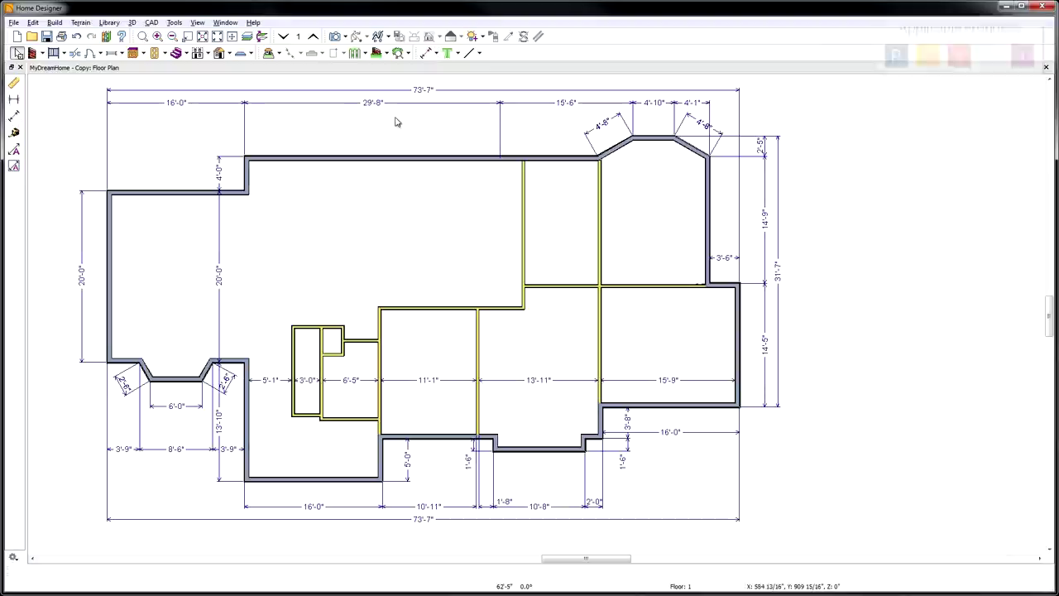
Step: Show the floor in a Doll House 3D view tilted toward a top-down angle
click(344, 37)
click(423, 93)
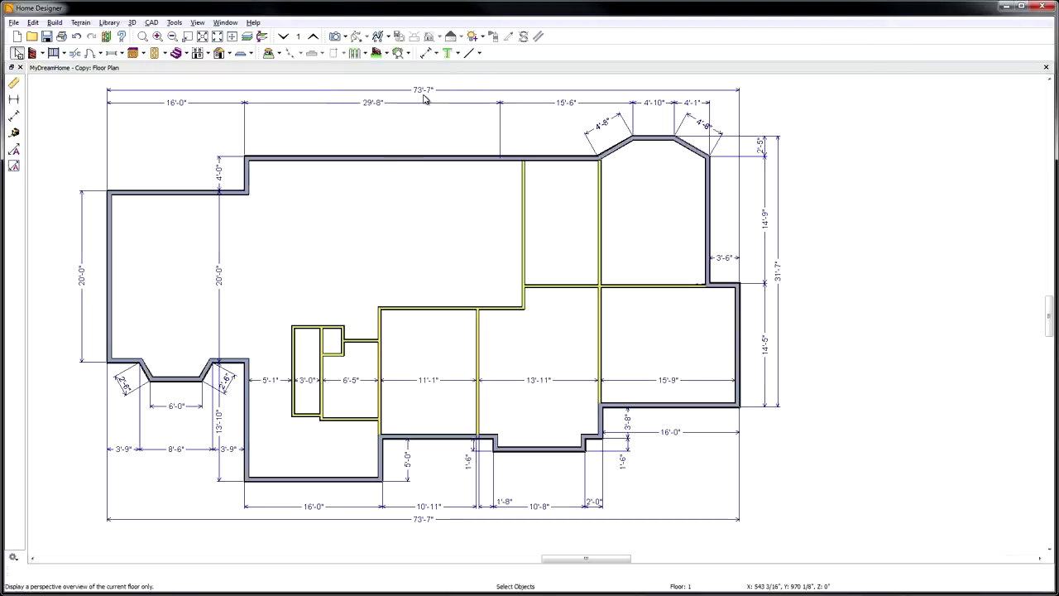
drag(389, 103, 460, 176)
key(space)
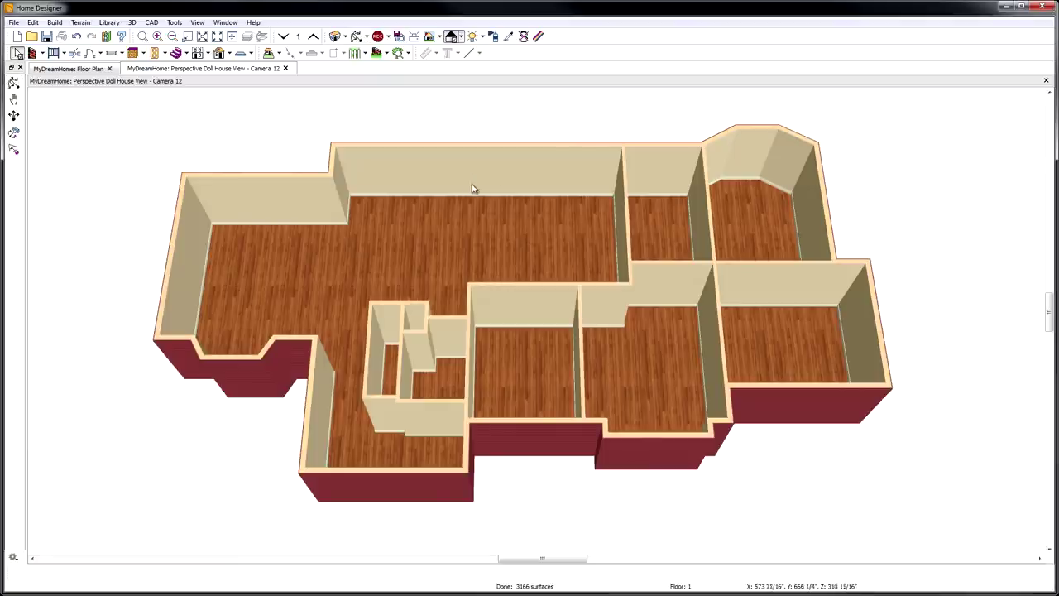
Step: Move the vertical interior wall left and the horizontal interior wall up
click(628, 224)
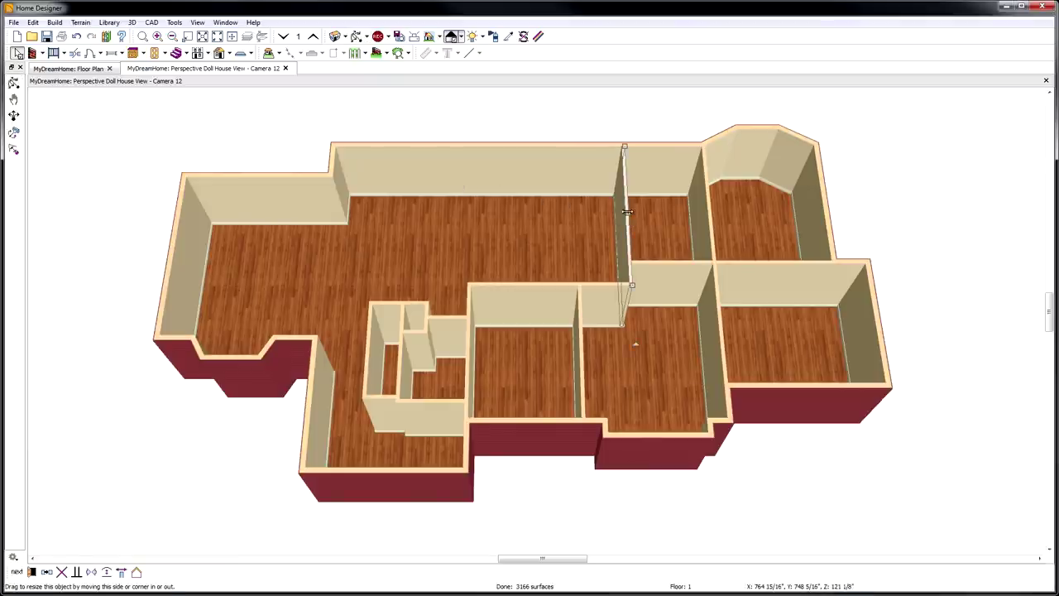
drag(628, 223, 594, 217)
click(620, 267)
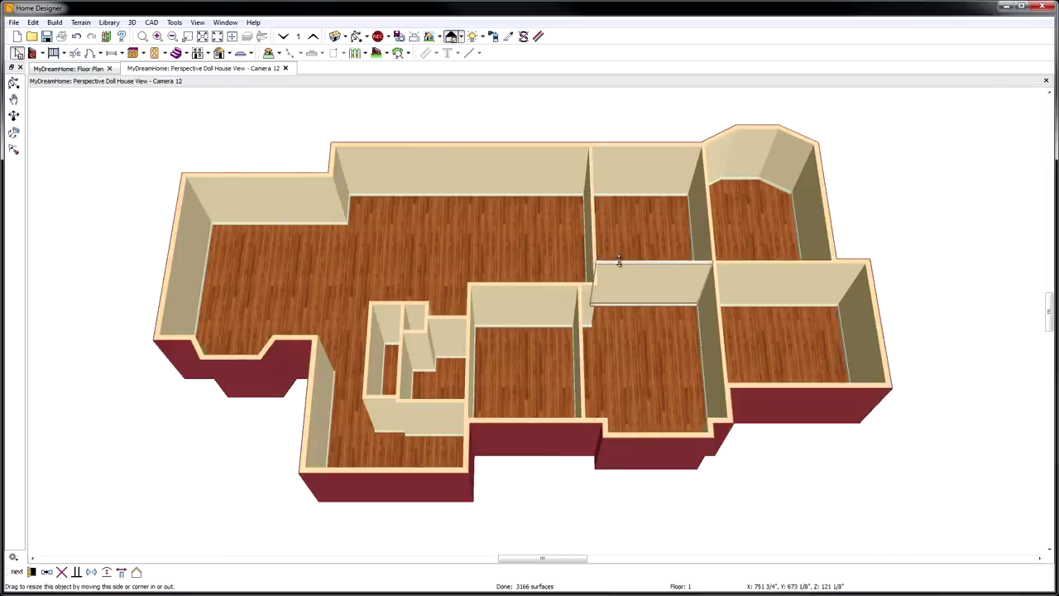
drag(619, 267, 617, 229)
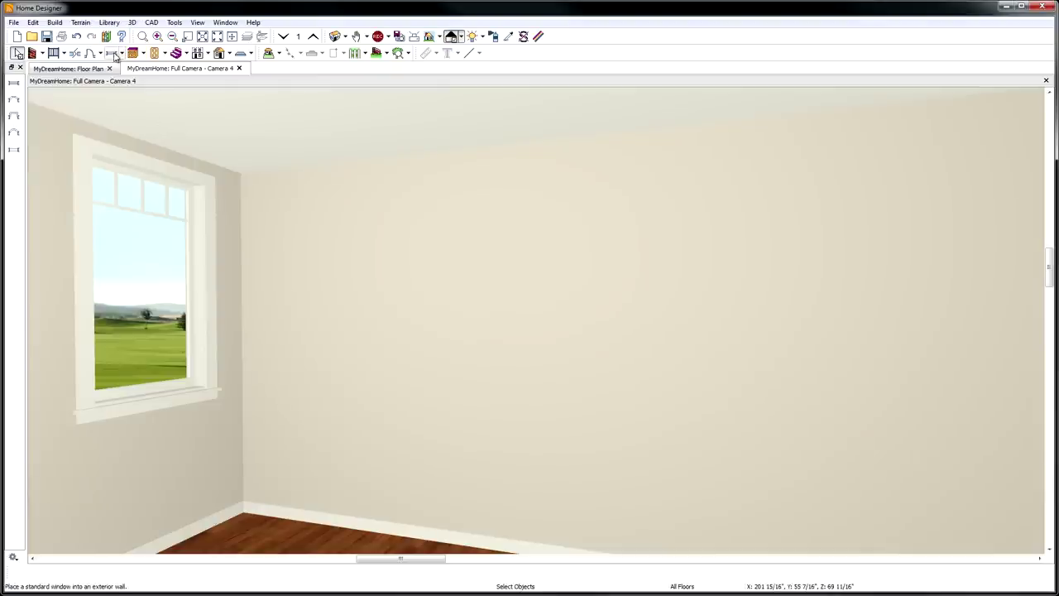
Step: Place a window on the back wall and stretch it to 60" tall
click(114, 55)
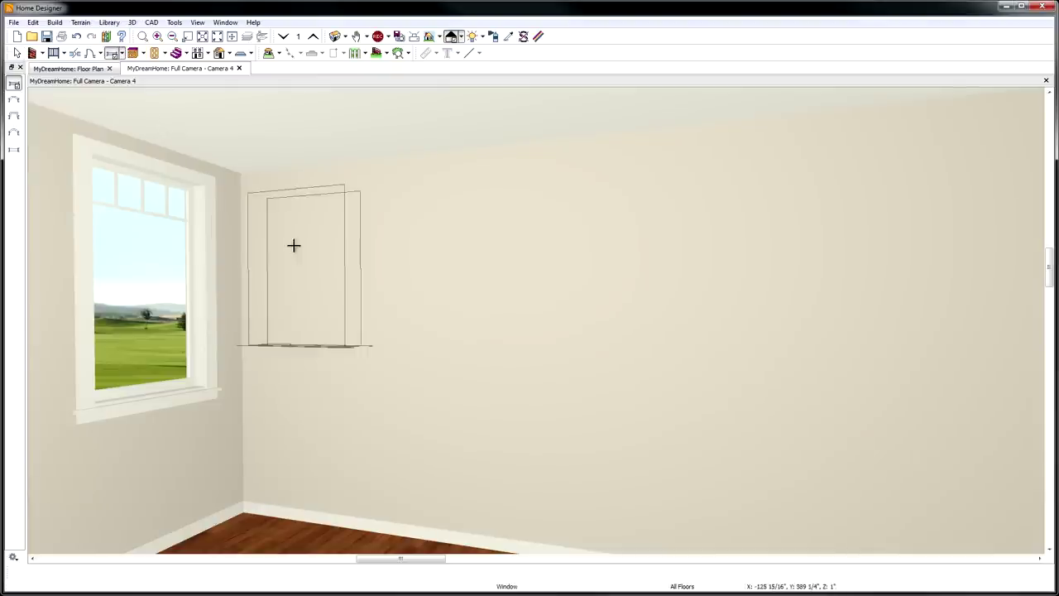
click(354, 283)
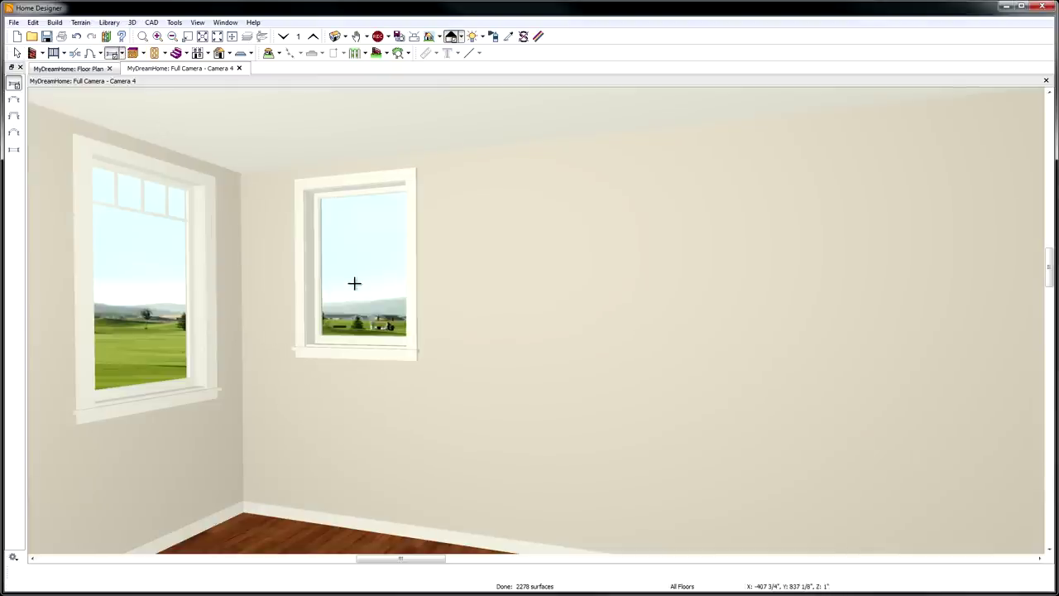
click(354, 283)
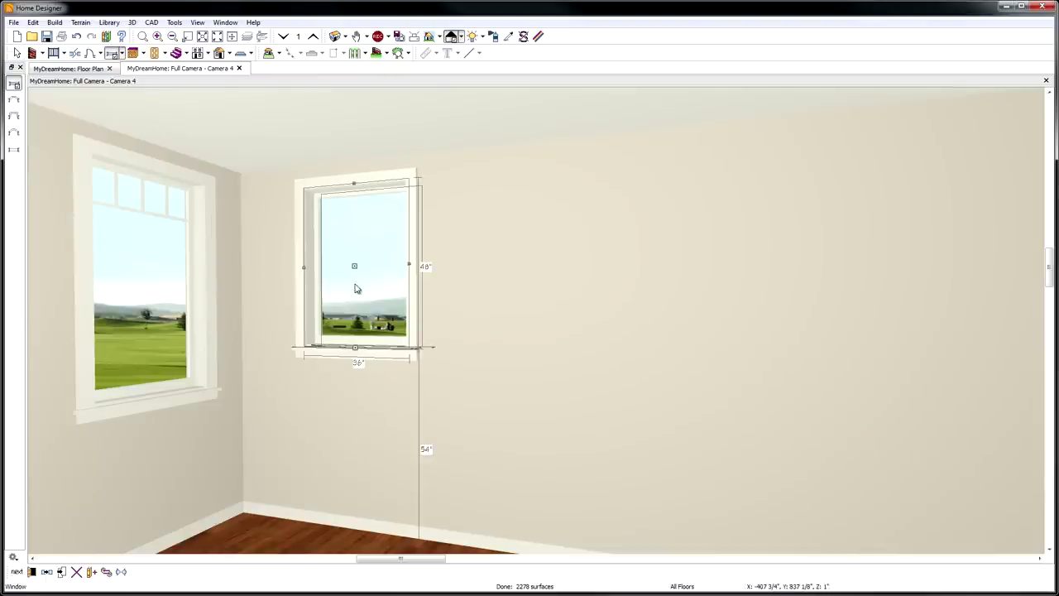
drag(354, 361, 355, 389)
key(space)
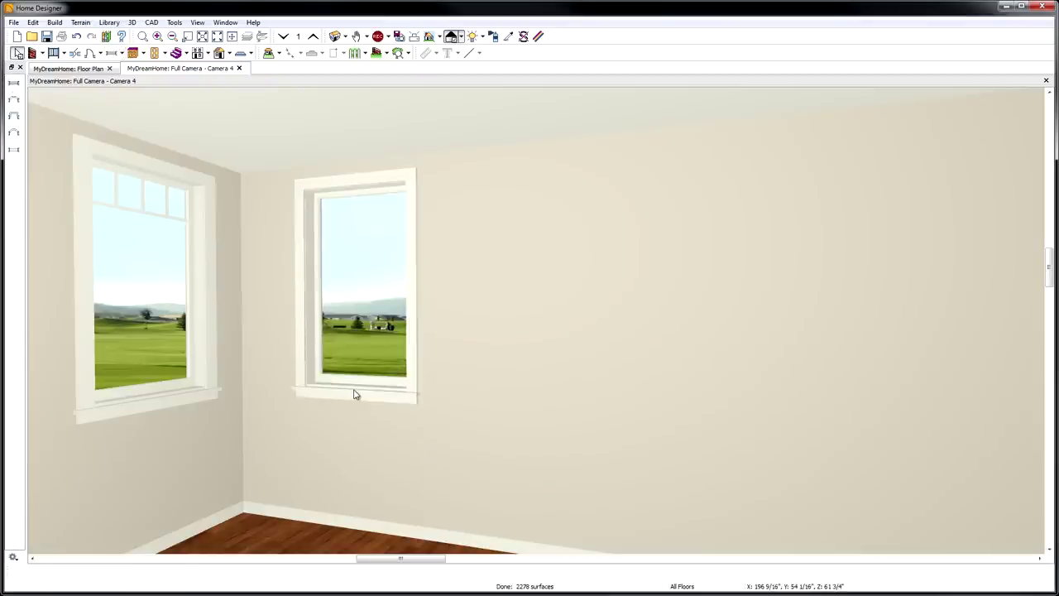
Step: Add a second and third window further right along the back wall
key(space)
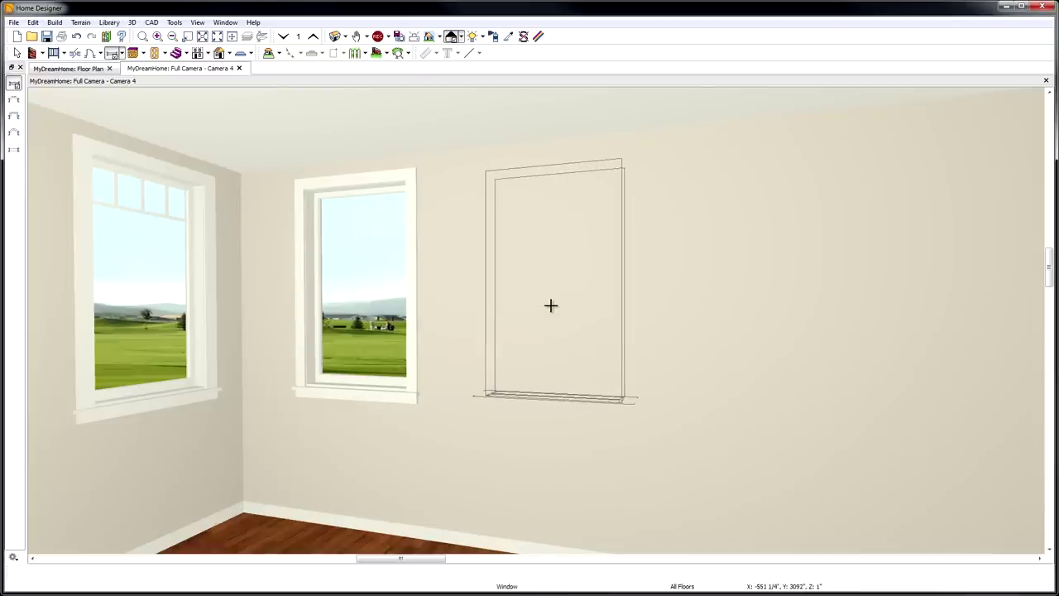
click(552, 305)
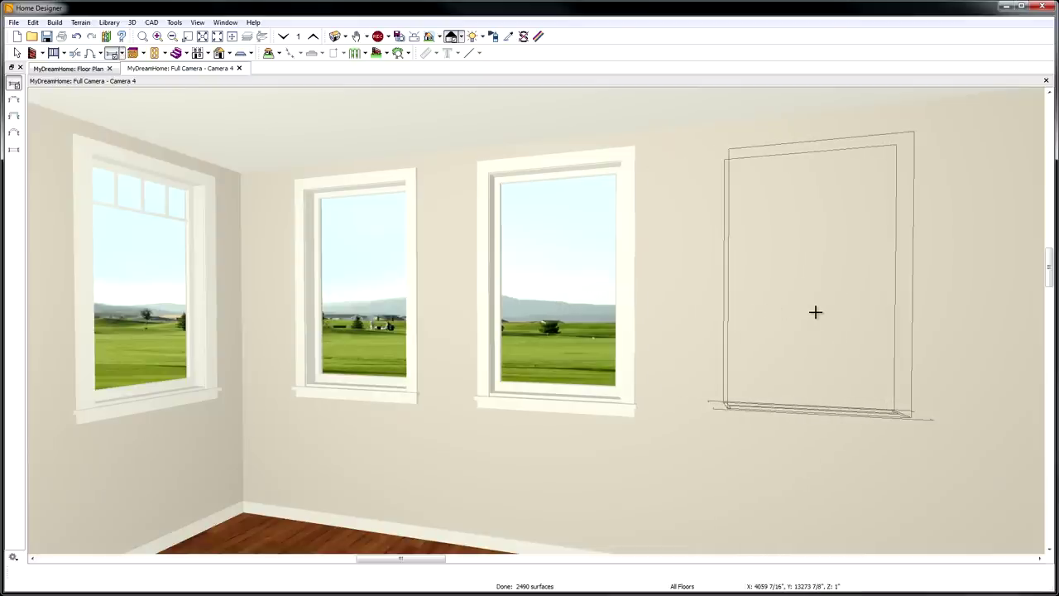
click(815, 312)
key(space)
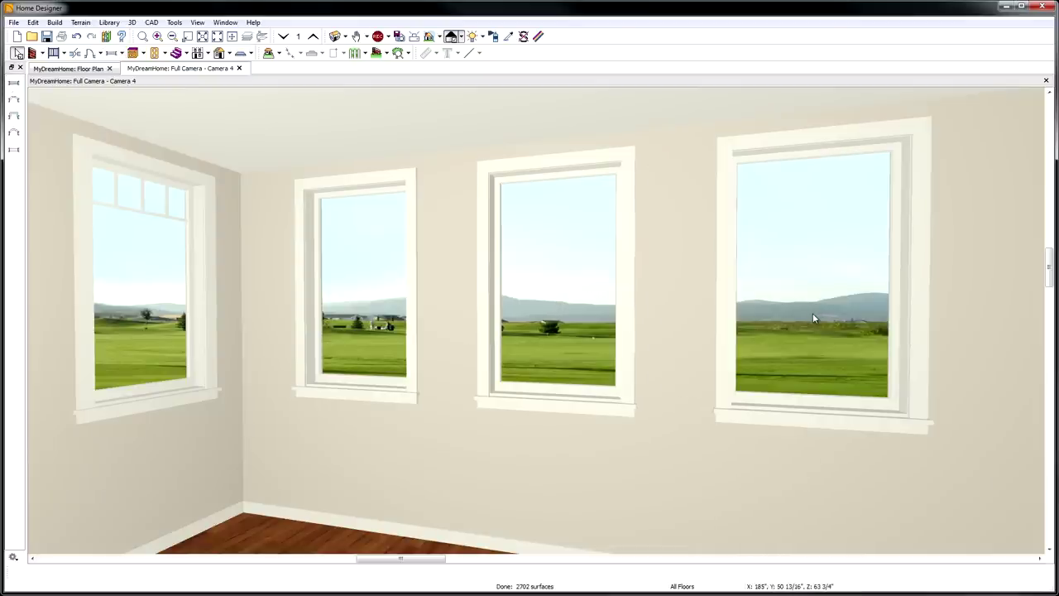
Step: Open the right window's Window Specification and review its type, casing and lites panels
double_click(812, 313)
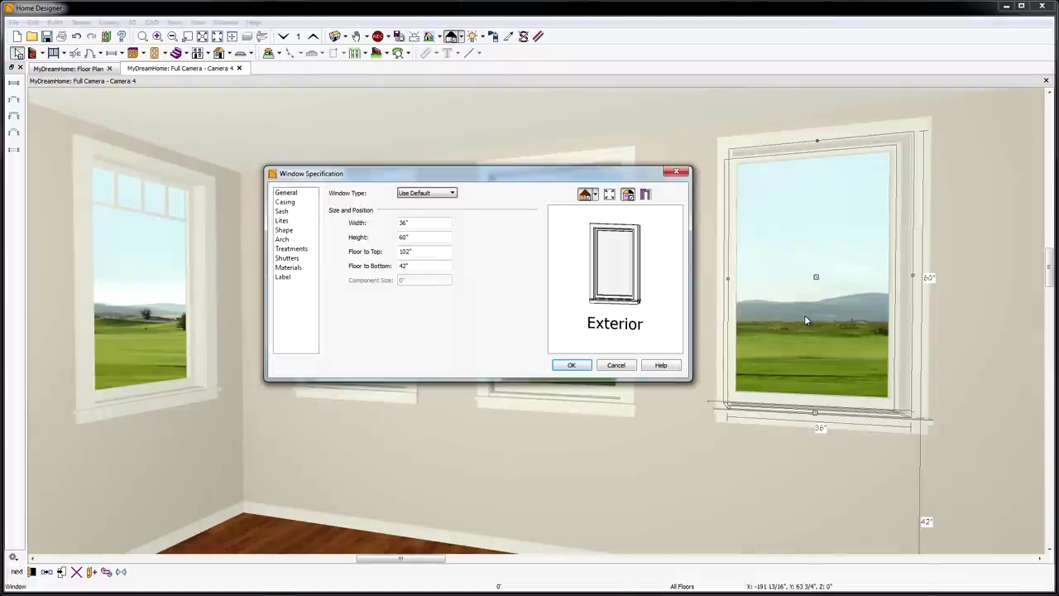
key(alt+Down)
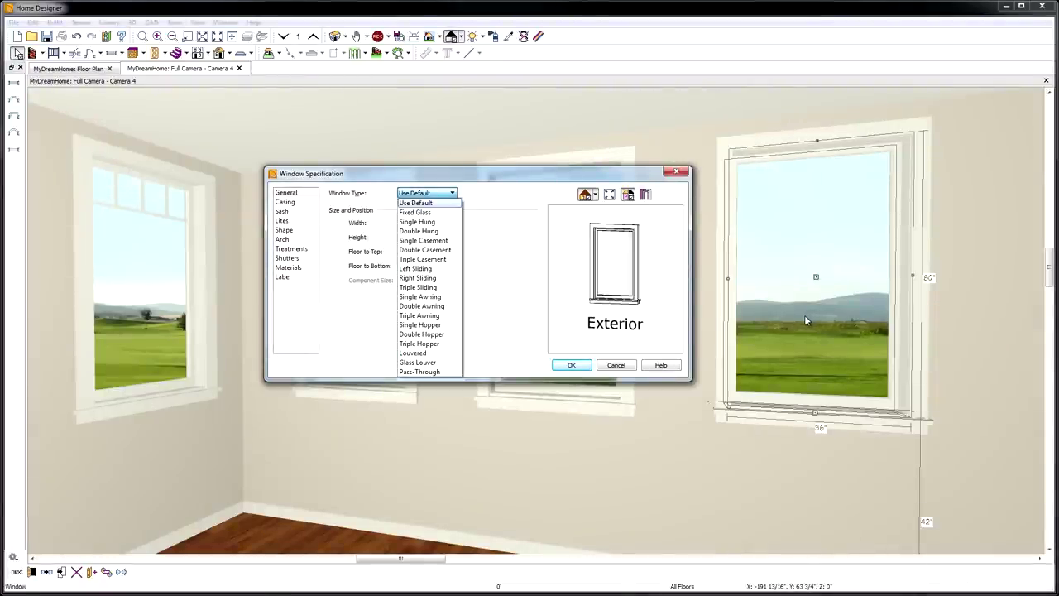
key(Escape)
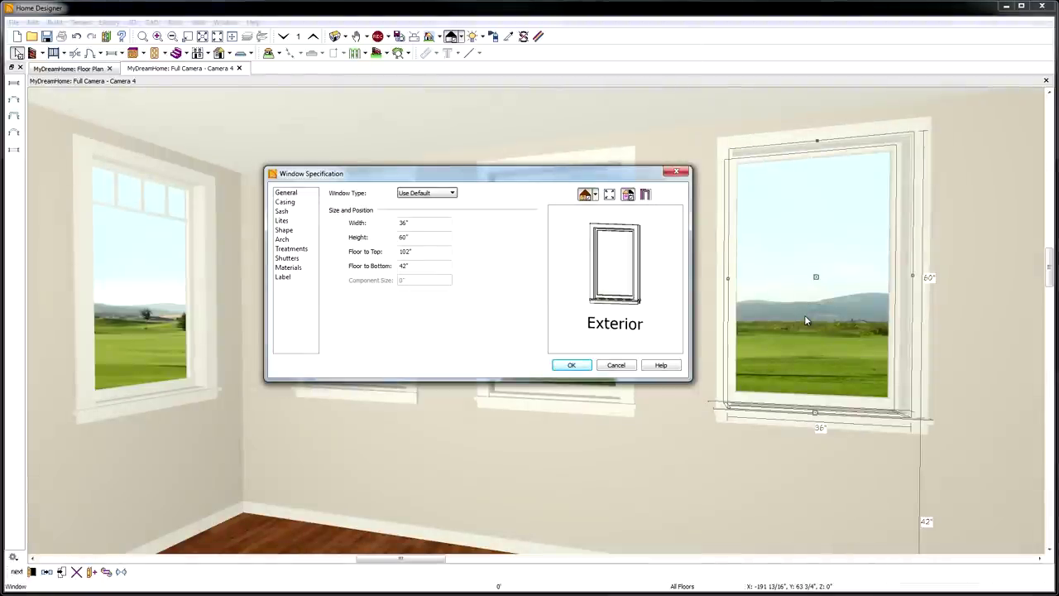
key(ctrl+Tab)
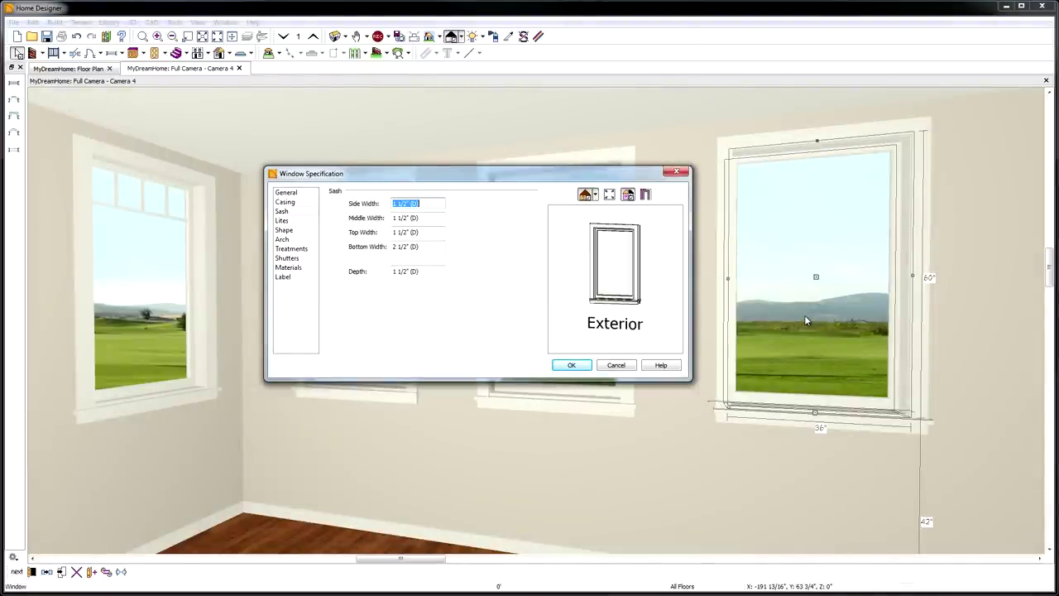
key(ctrl+Tab)
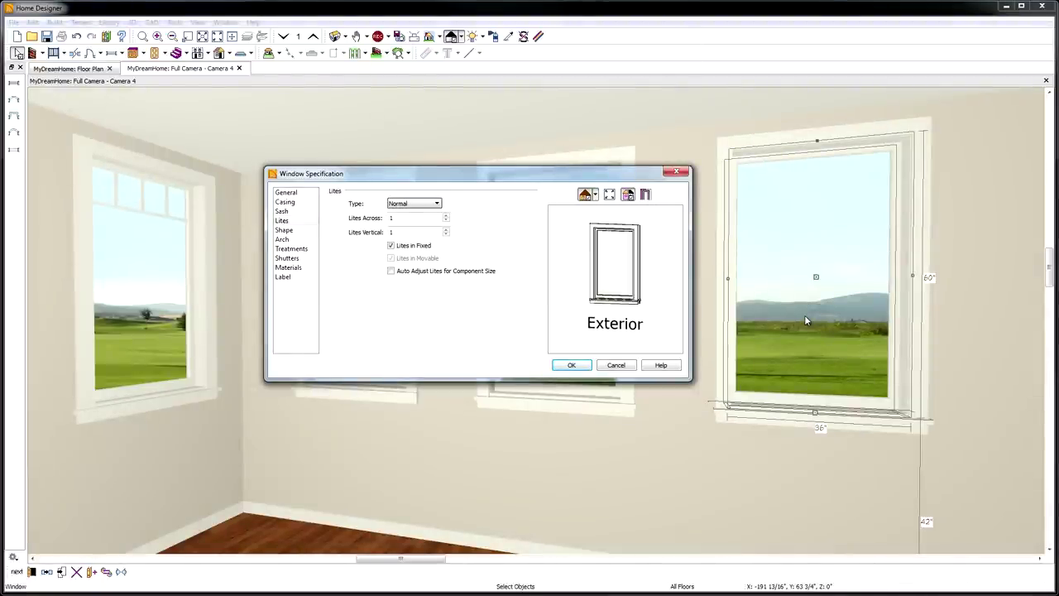
key(ctrl+Tab)
key(ctrl+Tab)
key(ctrl+Tab)
key(ctrl+Tab)
key(ctrl+Tab)
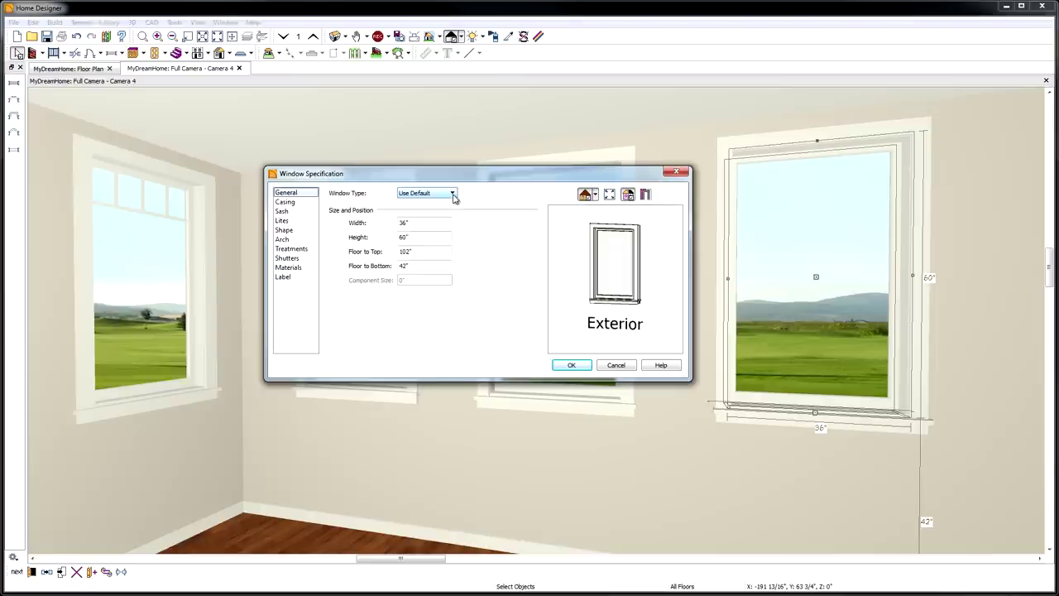
Step: Set the window to Single Casement with Craftsman lites, 4 across and 6 vertical
click(453, 194)
click(449, 239)
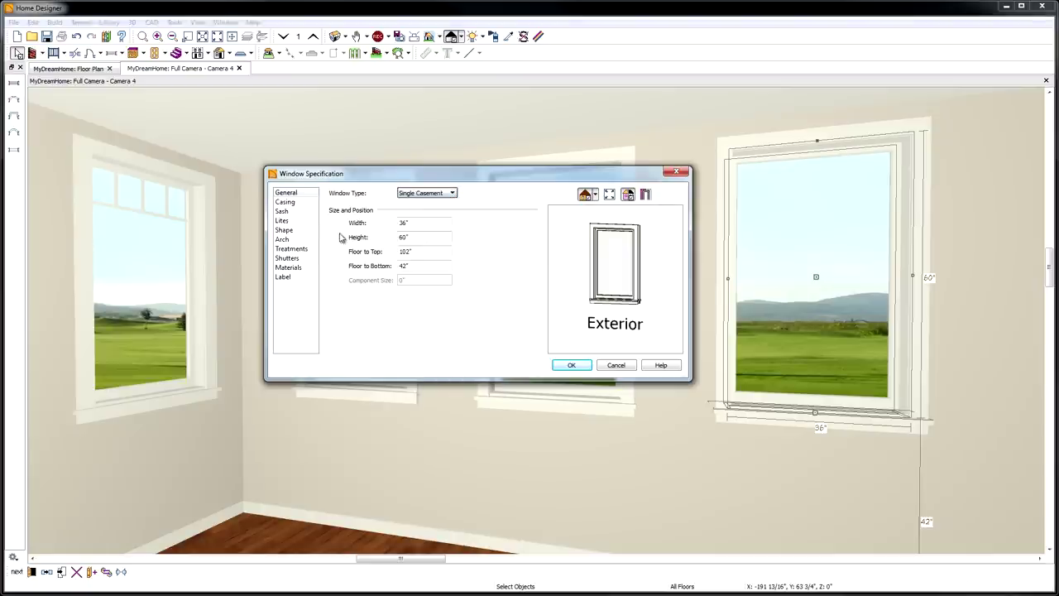
click(300, 221)
click(438, 203)
click(405, 241)
key(Tab)
key(Tab)
text(6)
key(Tab)
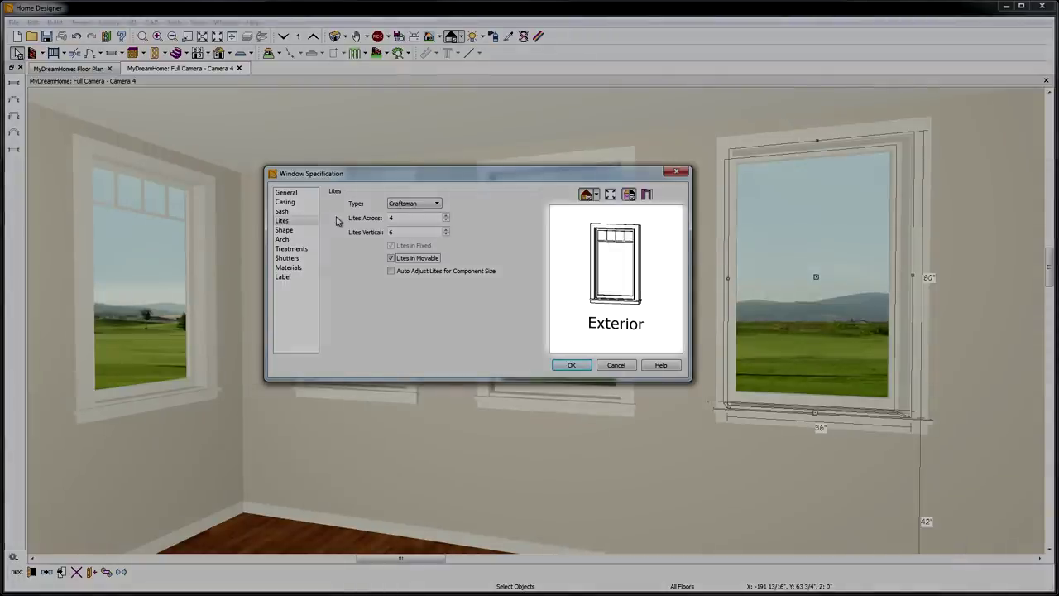
key(Return)
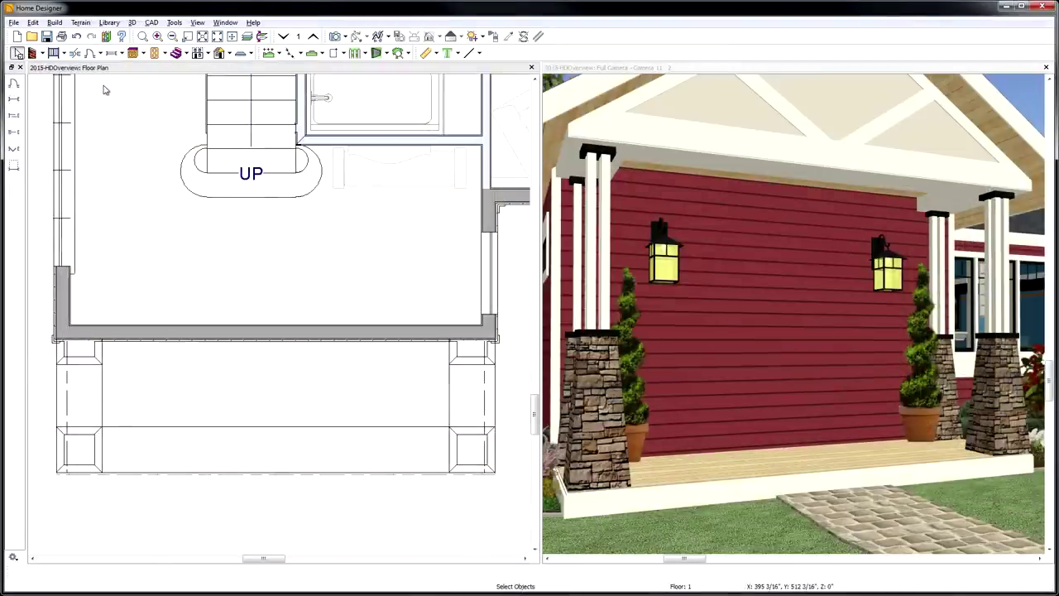
Step: Place a hinged door in the porch wall and widen it to a 6'-0" double door
click(99, 52)
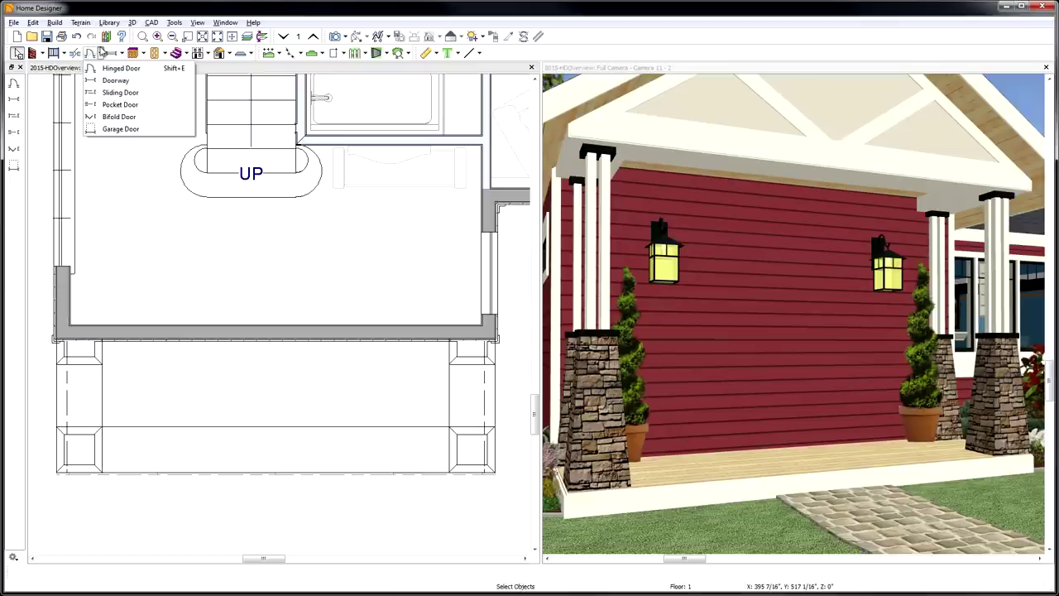
click(112, 69)
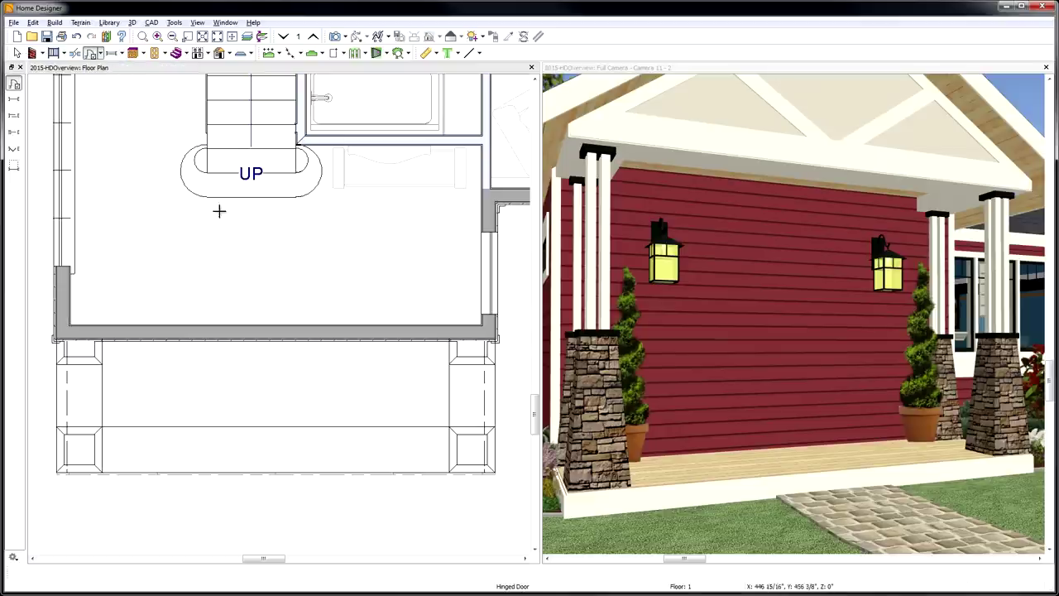
click(326, 333)
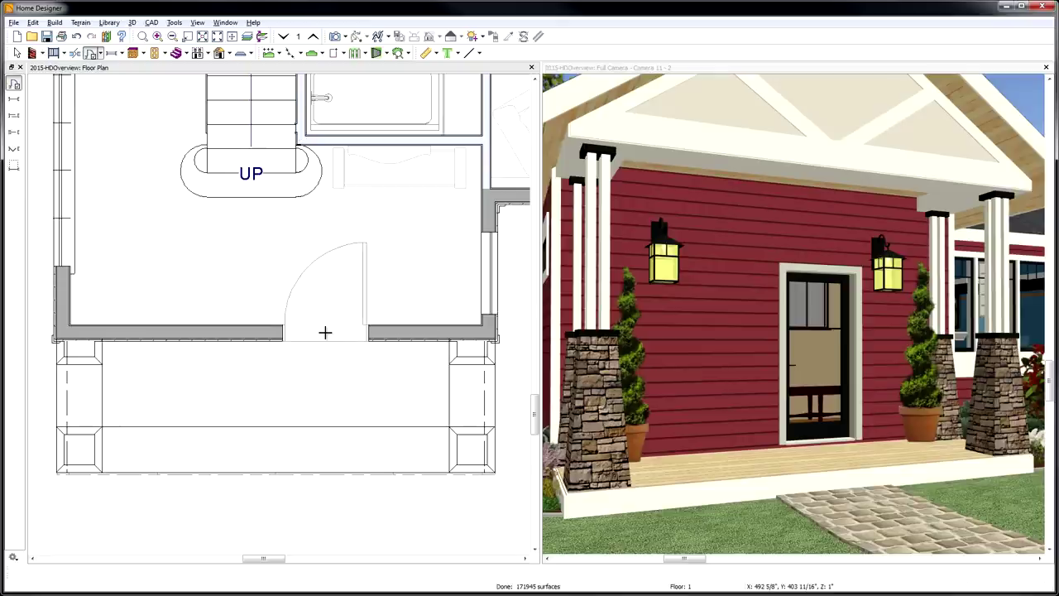
click(326, 332)
drag(286, 332, 244, 331)
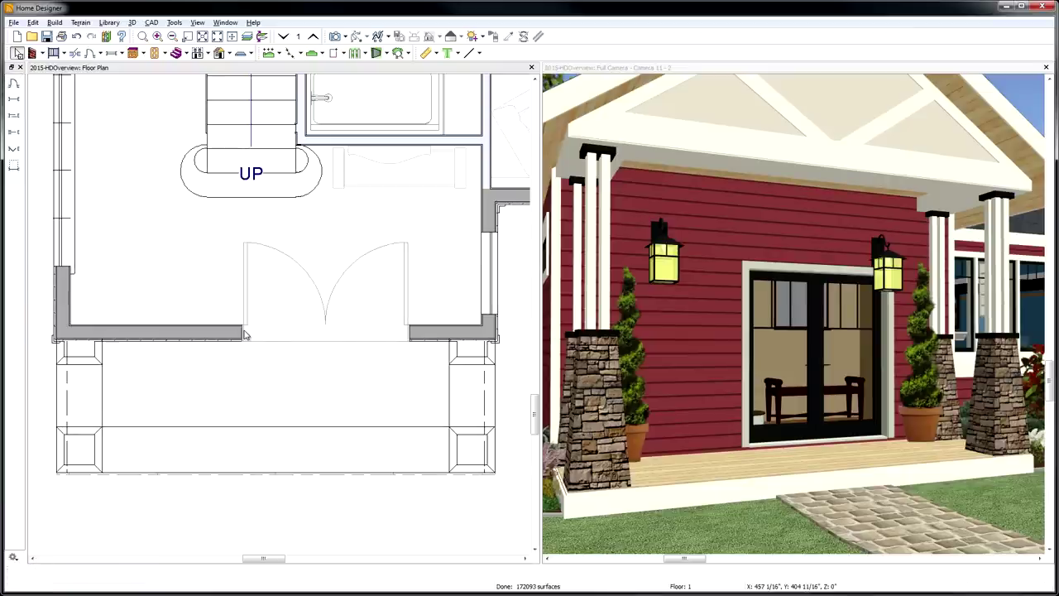
Step: Centre the double door with 4'-6" on each side and reverse its opening side
key(space)
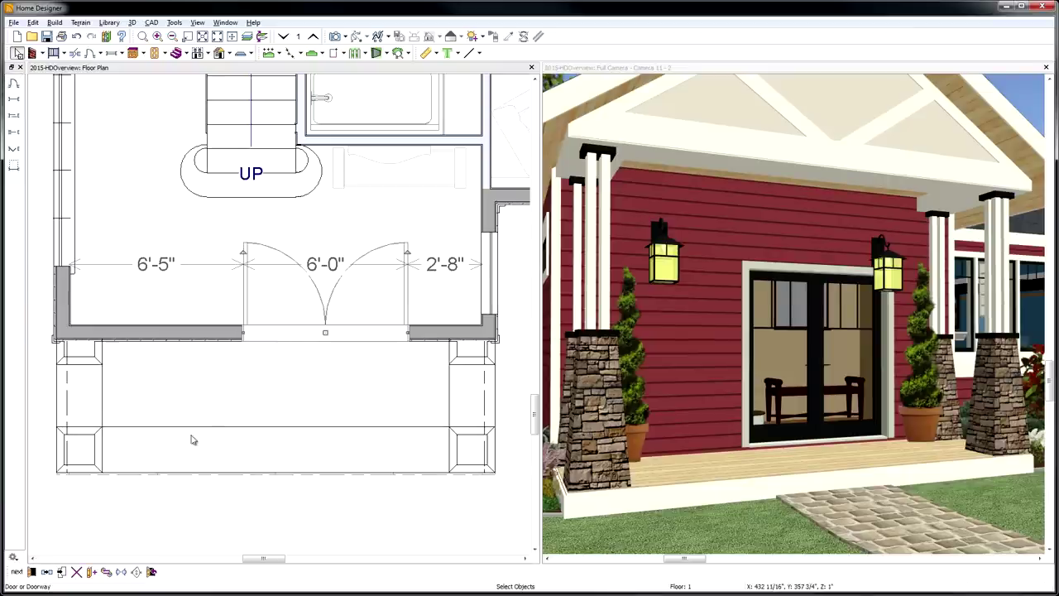
click(122, 573)
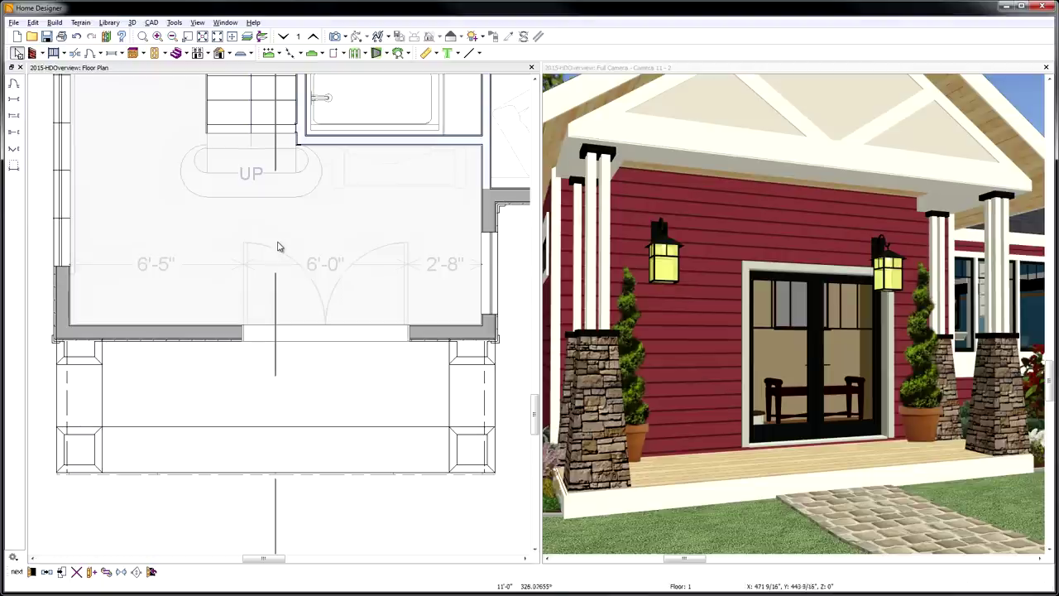
click(278, 240)
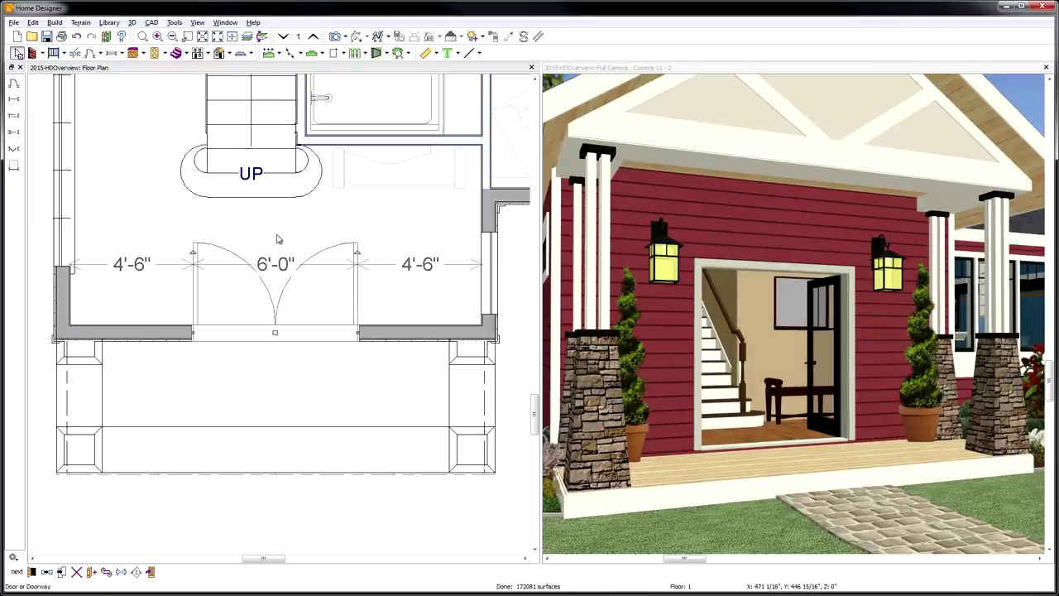
drag(350, 254, 340, 405)
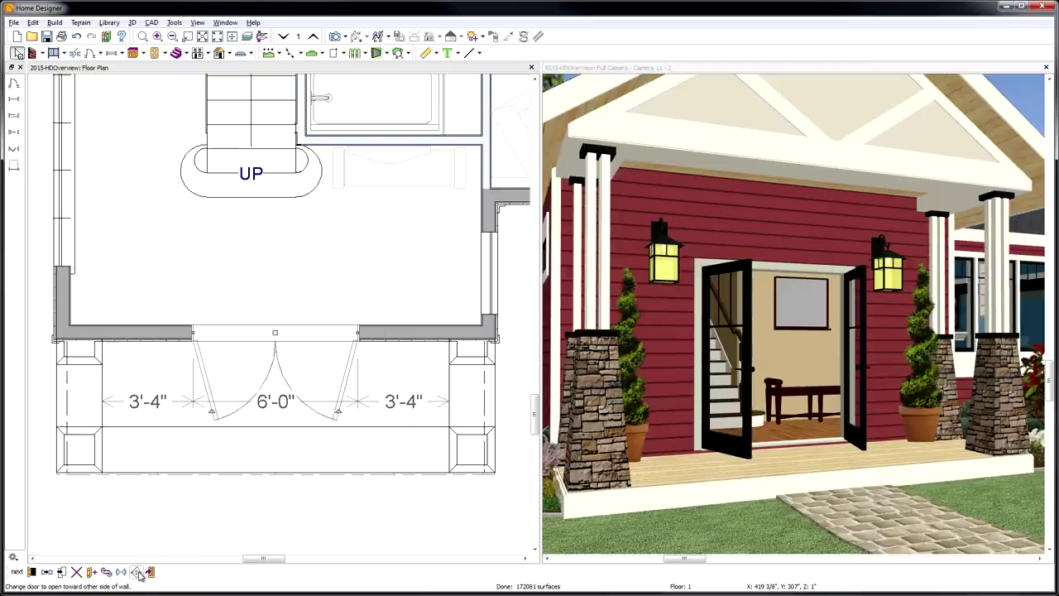
click(138, 572)
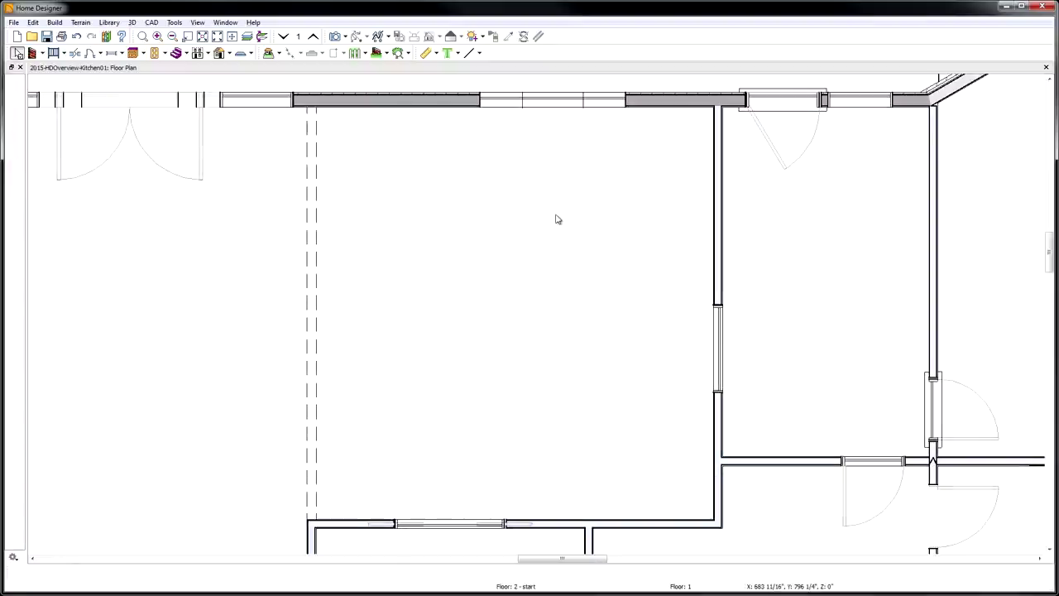
Step: Set the room type to Kitchen in Room Specification, review its other panels, and confirm
double_click(557, 219)
click(533, 190)
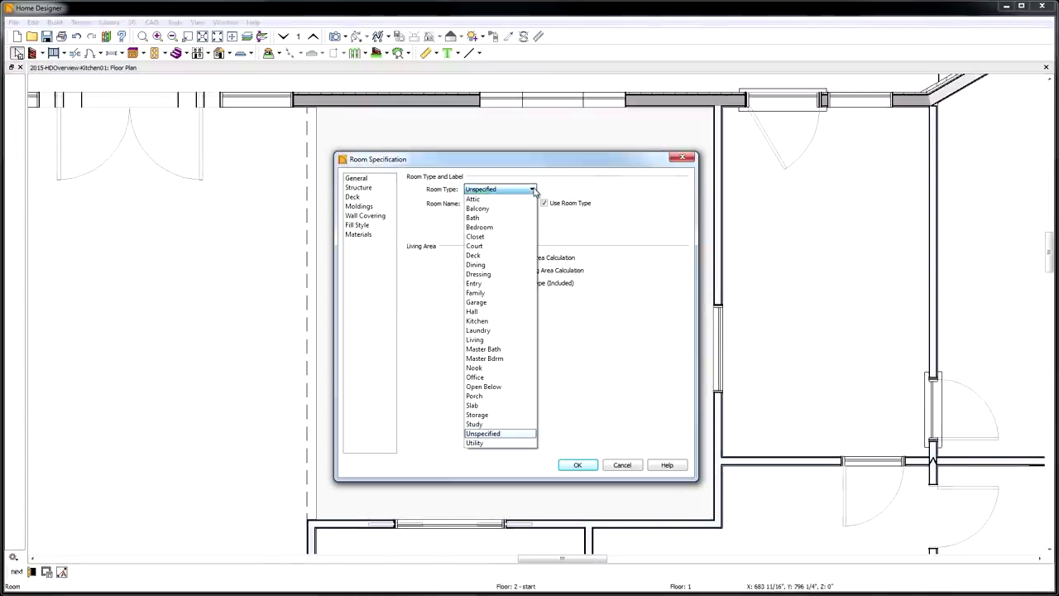
click(518, 322)
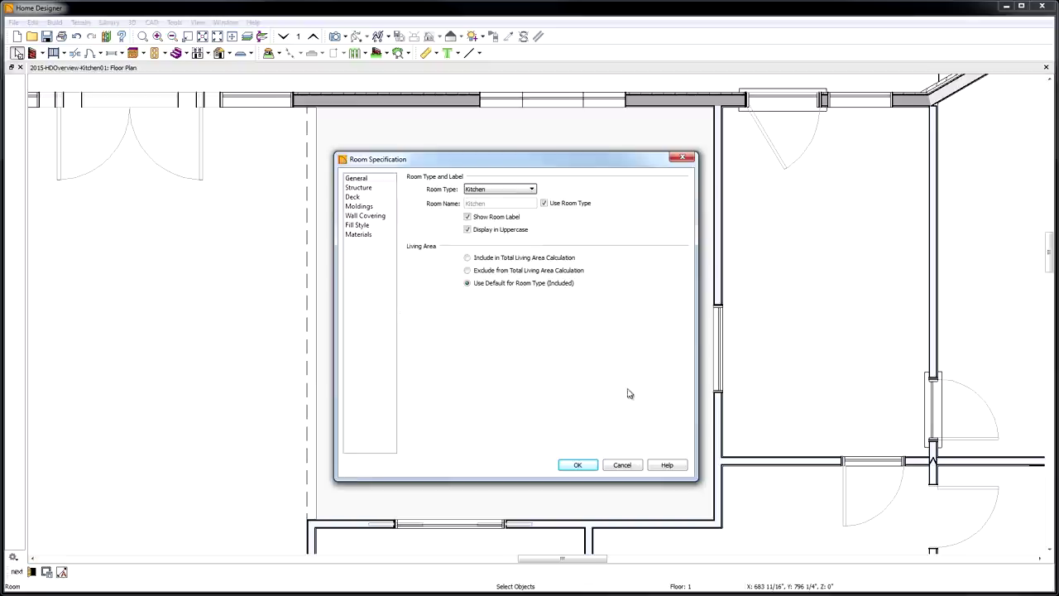
key(ctrl+Tab)
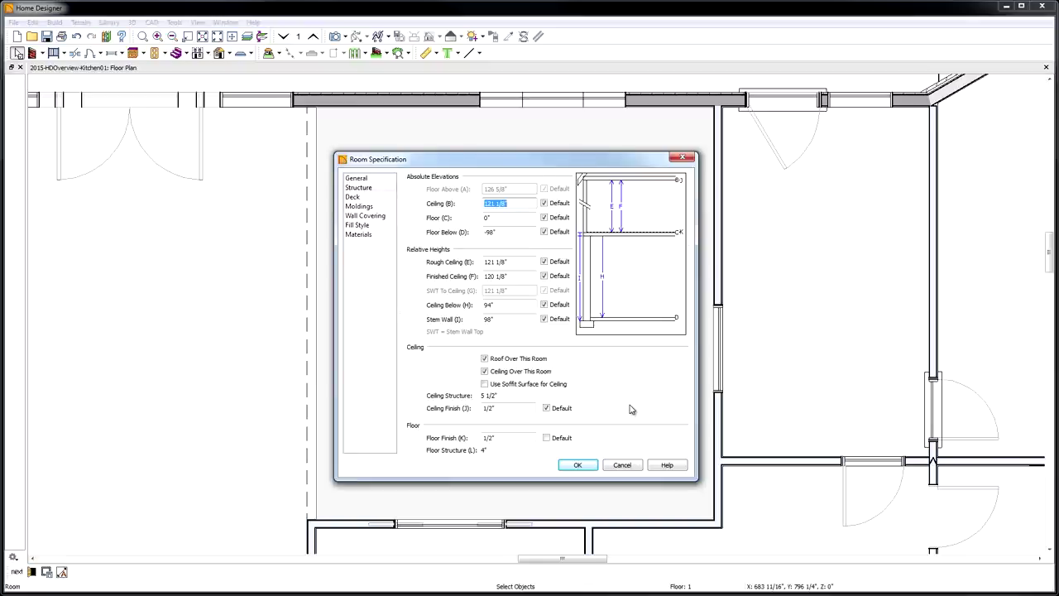
key(ctrl+Tab)
key(ctrl+Tab)
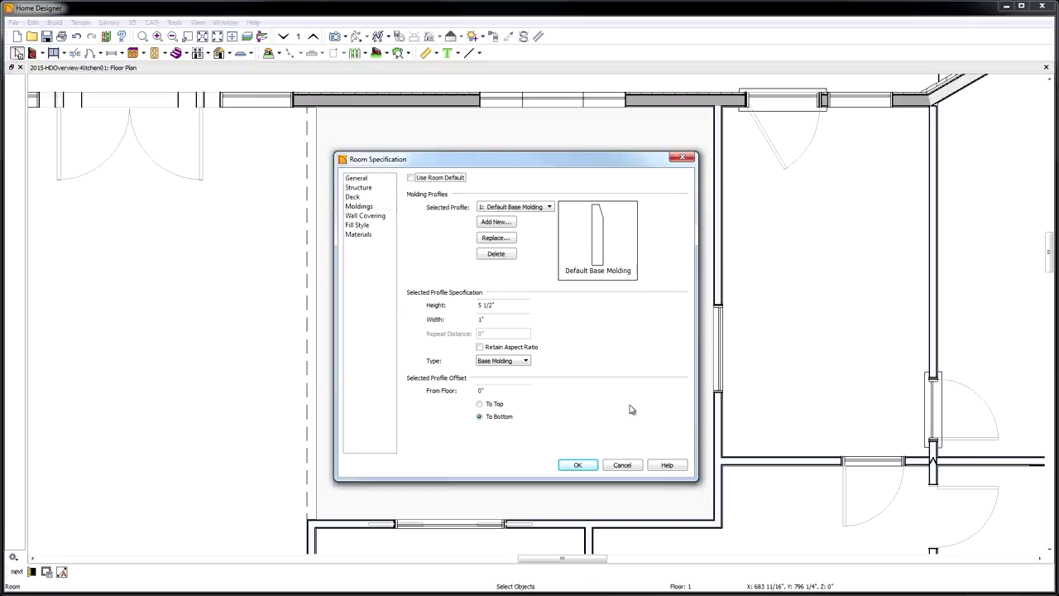
key(ctrl+Tab)
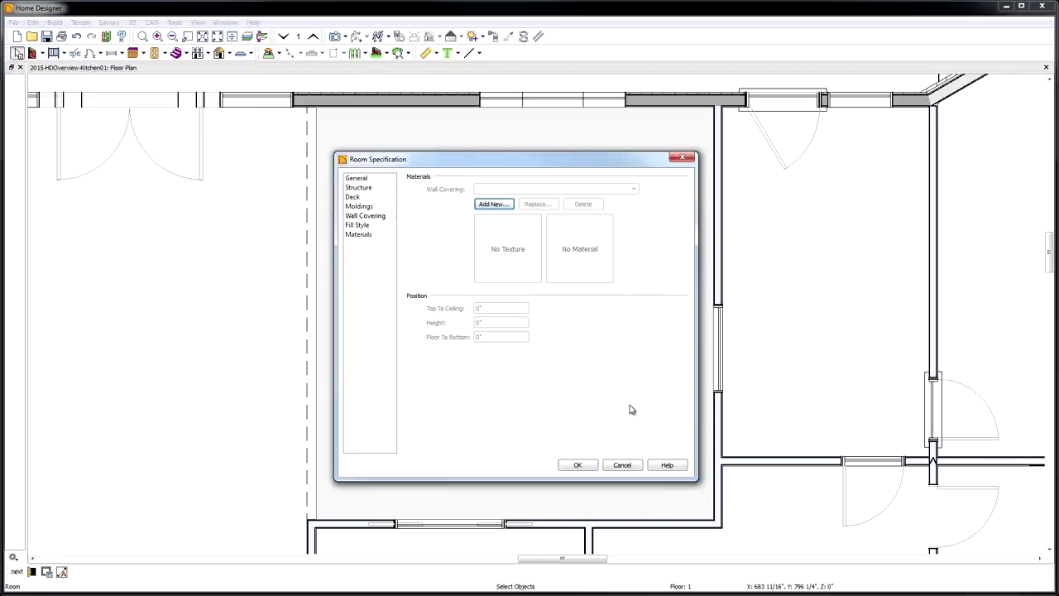
key(ctrl+Tab)
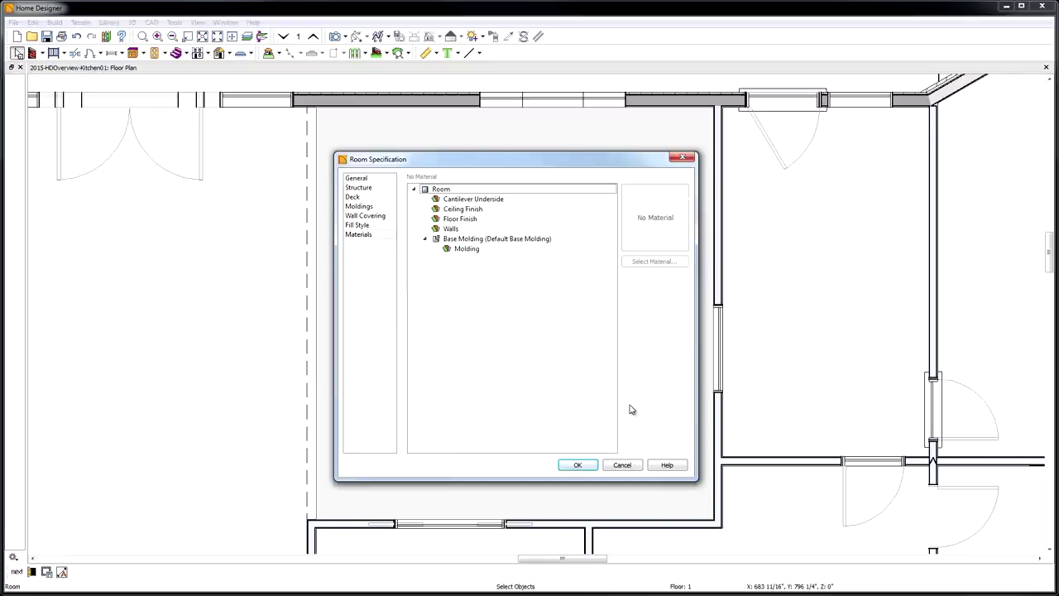
click(579, 465)
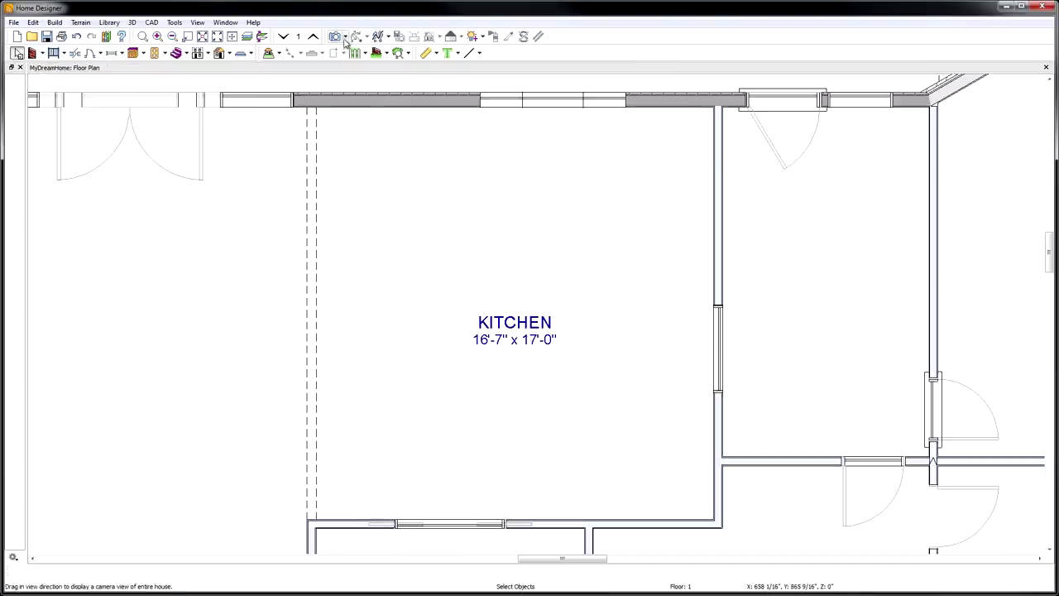
Step: Place a floor camera in the kitchen's lower-left corner, aimed across the room toward the window
click(345, 36)
click(391, 63)
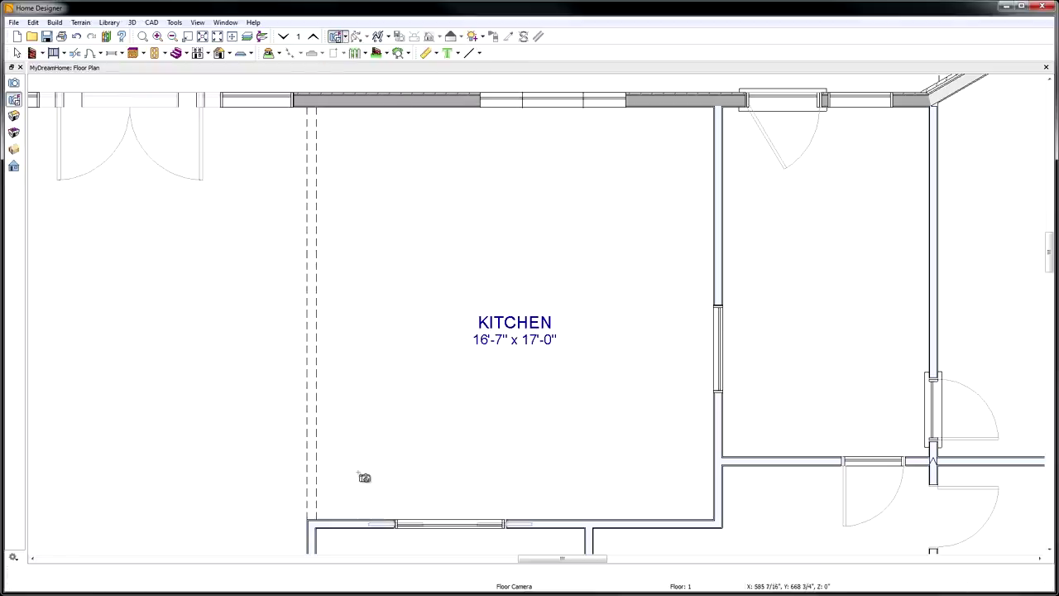
drag(363, 474, 711, 122)
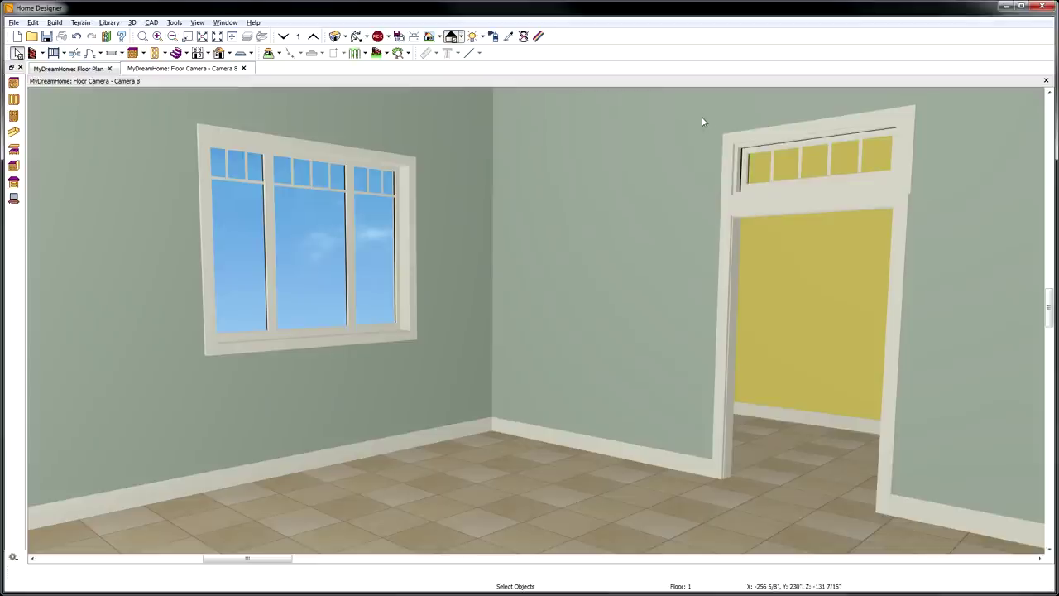
Step: Place four base cabinets in an L around the corner and widen the leftmost from 24" to 33"
click(143, 53)
click(166, 69)
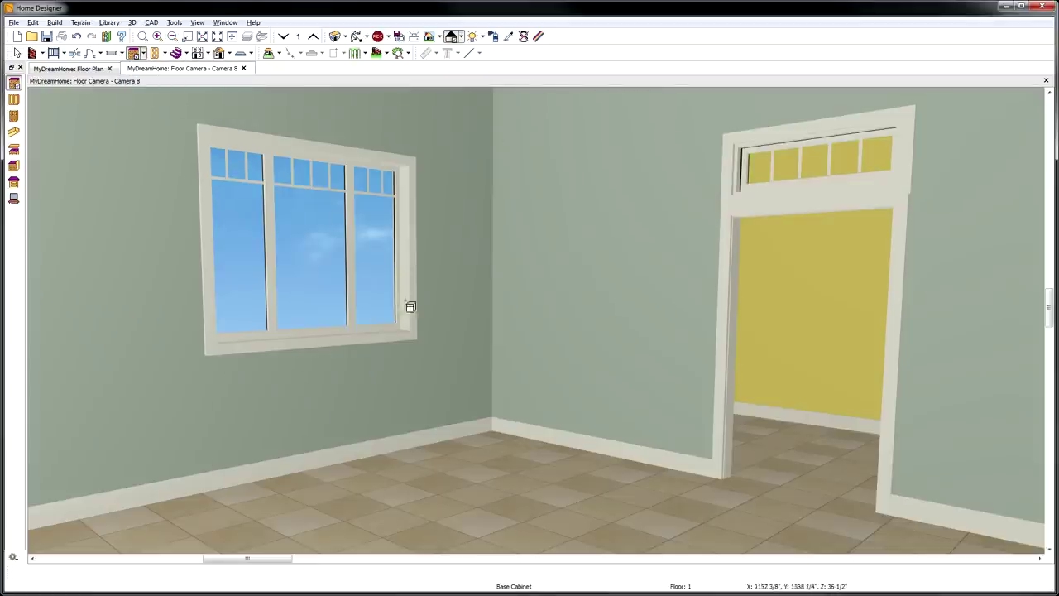
click(502, 388)
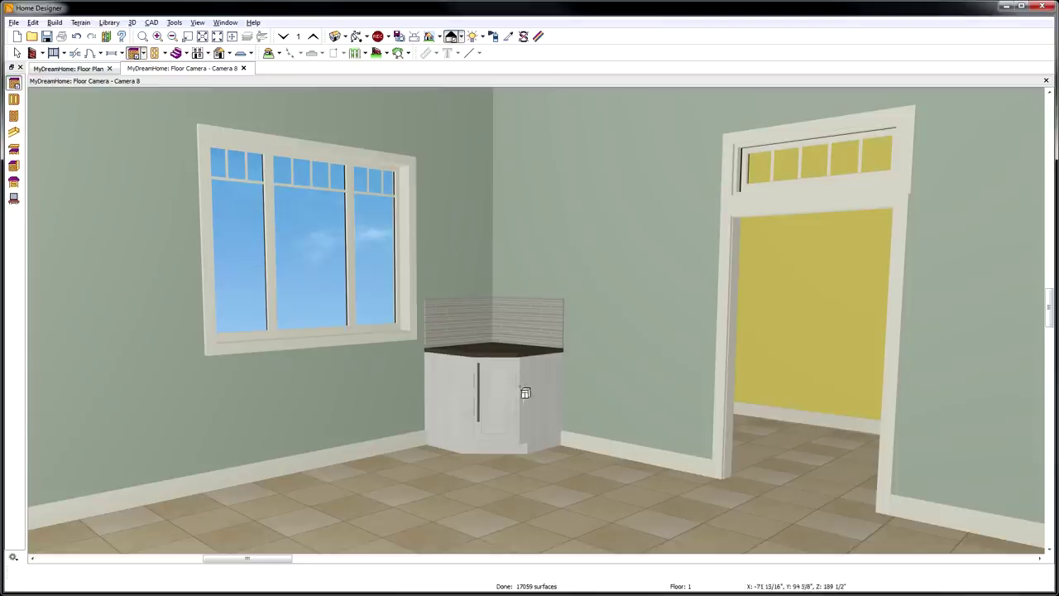
click(583, 396)
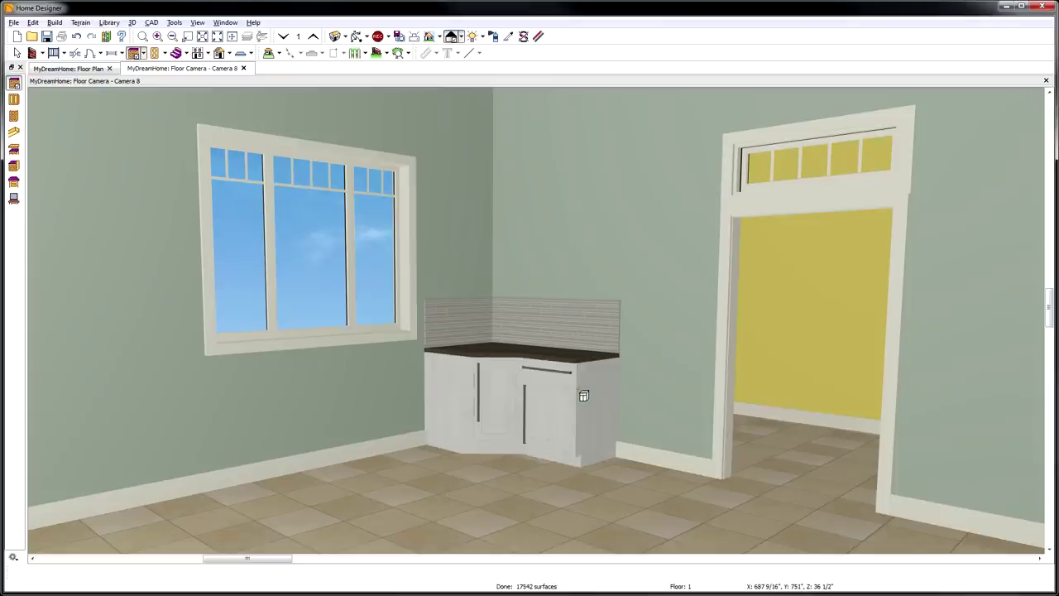
click(418, 382)
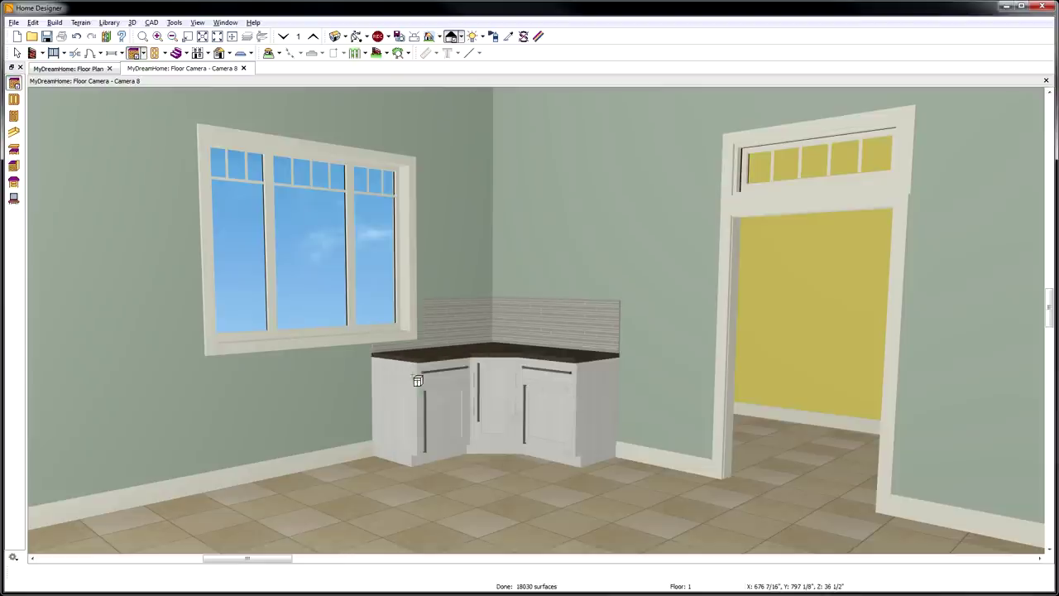
click(360, 394)
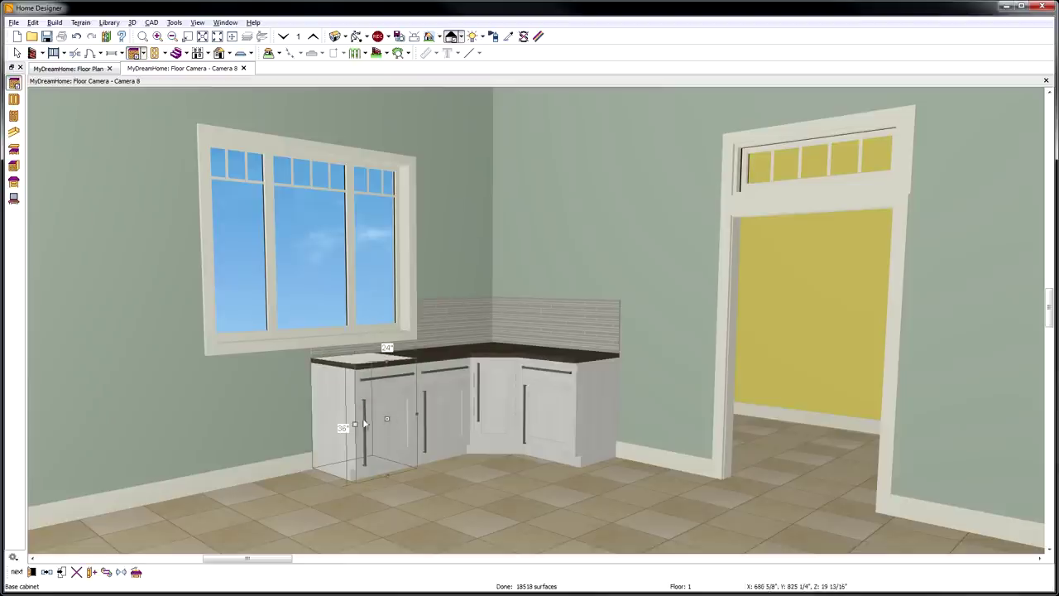
drag(357, 423, 321, 426)
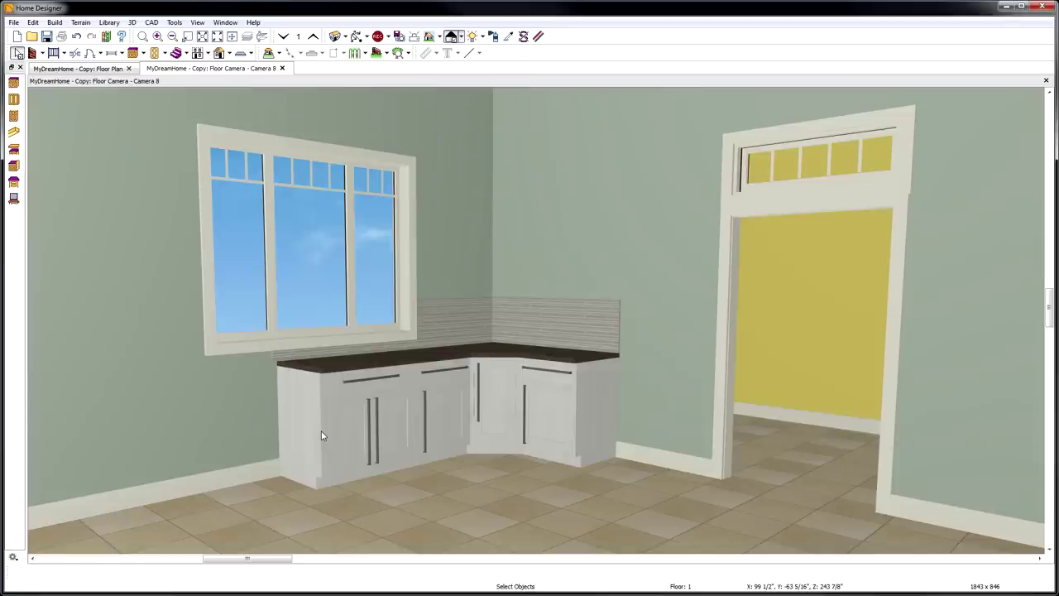
Step: Remove the drawer from the leftmost base cabinet's front
double_click(321, 432)
click(382, 189)
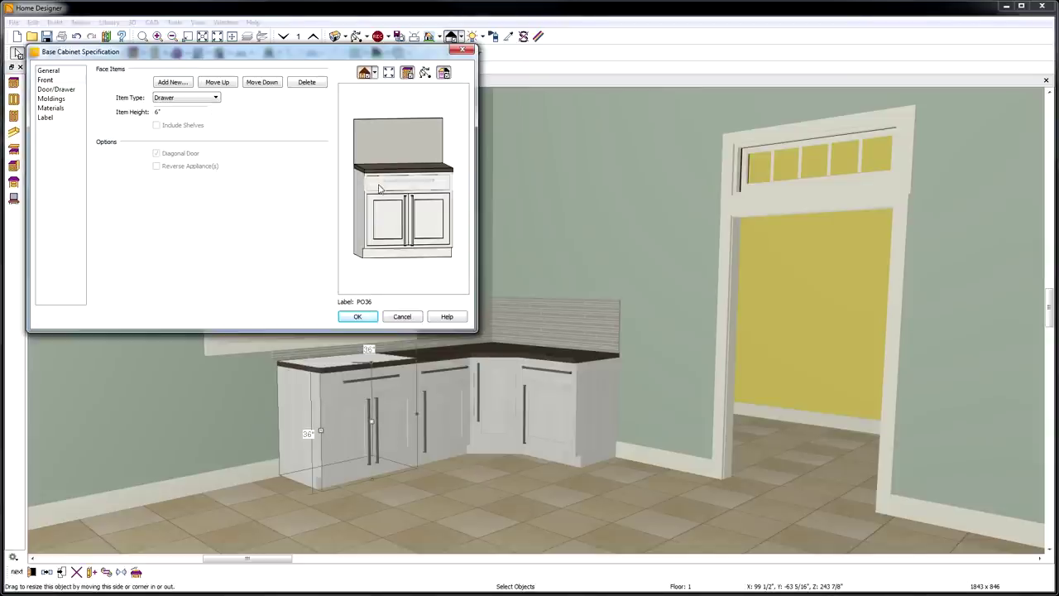
click(308, 82)
click(355, 315)
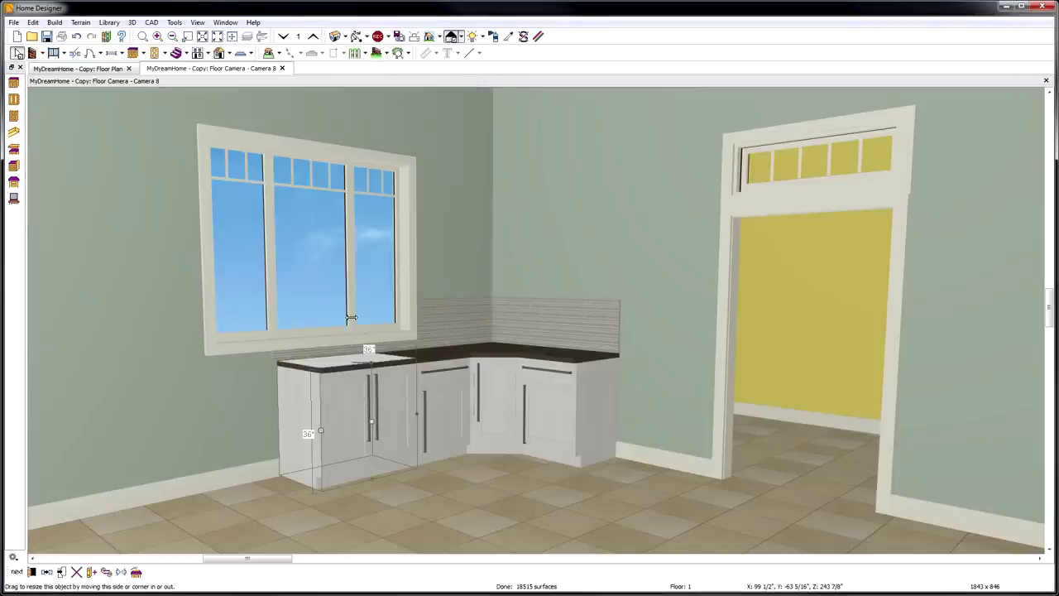
Step: Add a 9 3/4" drawer to the end base cabinet's front
double_click(539, 404)
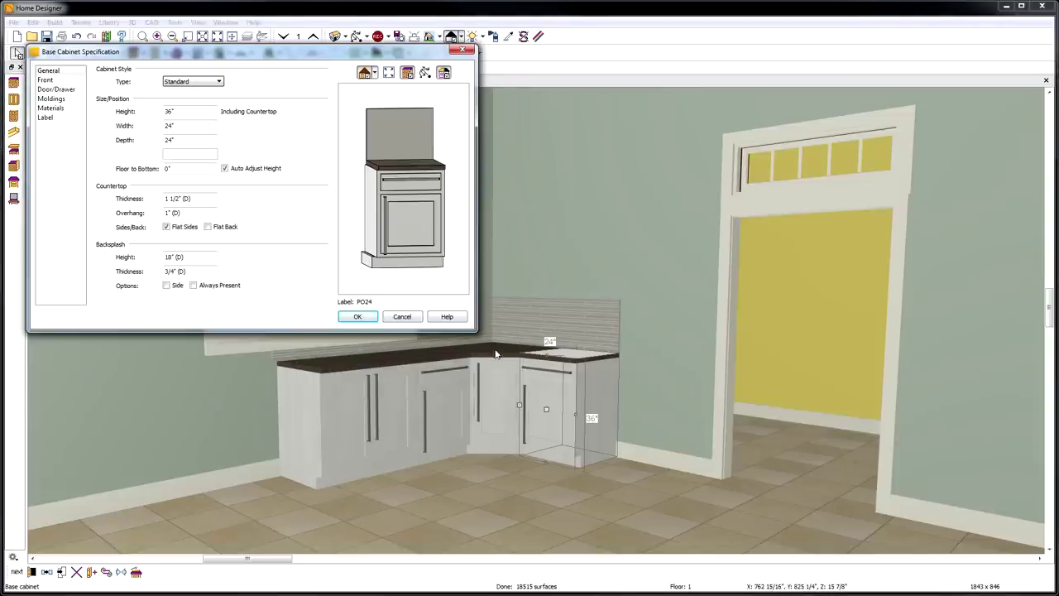
click(393, 192)
click(173, 82)
click(252, 179)
click(249, 197)
text(9 3/4)
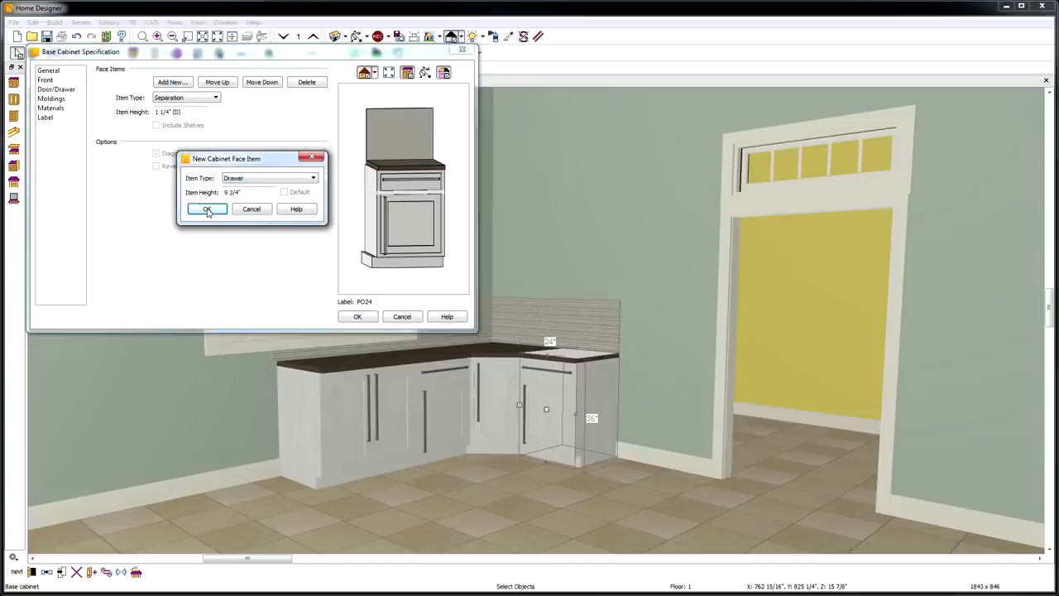
click(207, 209)
Step: Change the end cabinet's lower door into a drawer, giving a three-drawer stack
click(393, 243)
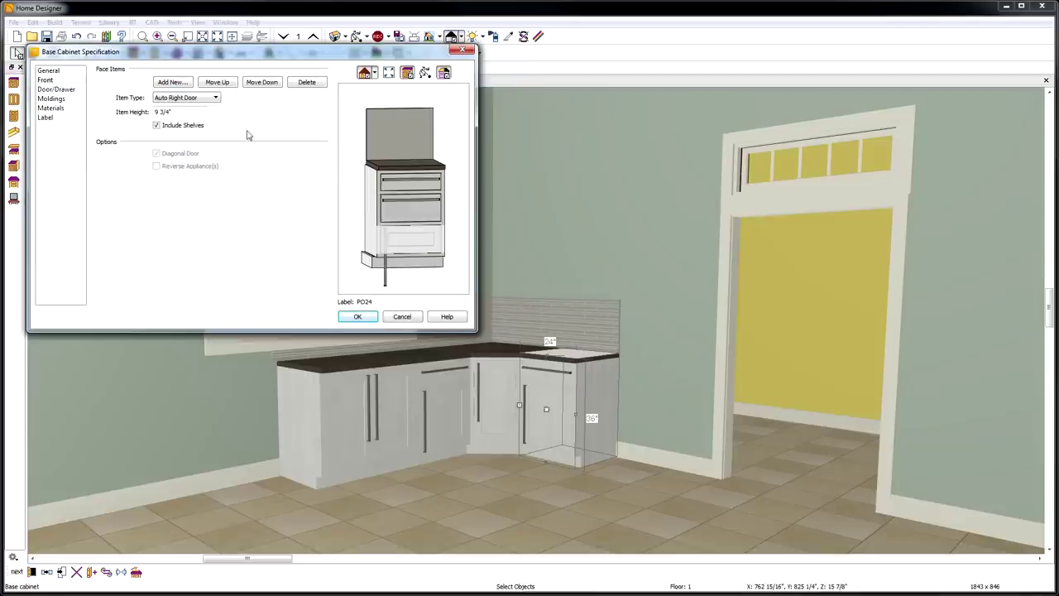
click(215, 98)
click(190, 136)
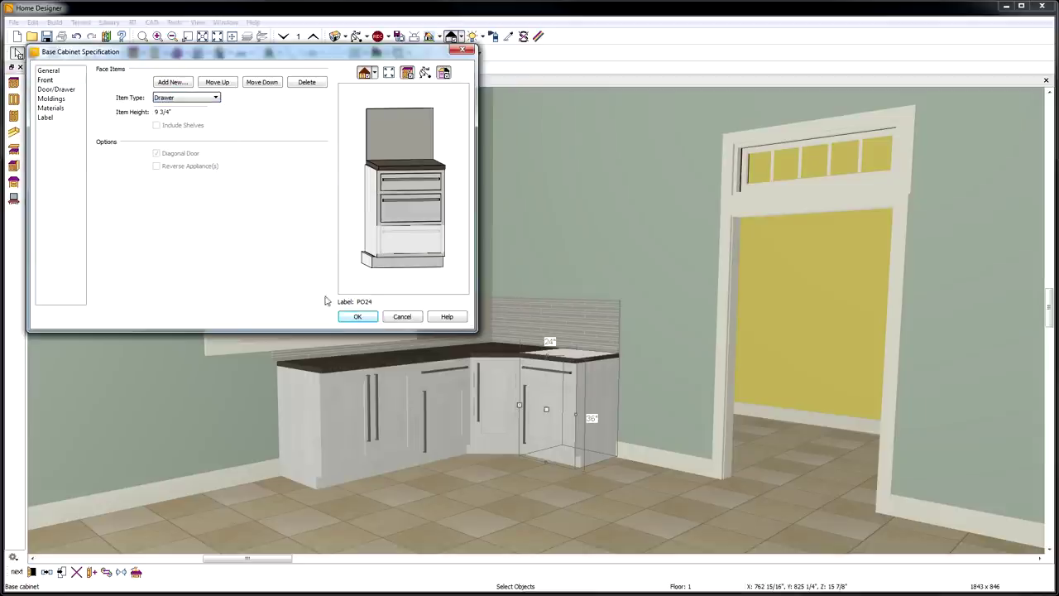
click(354, 316)
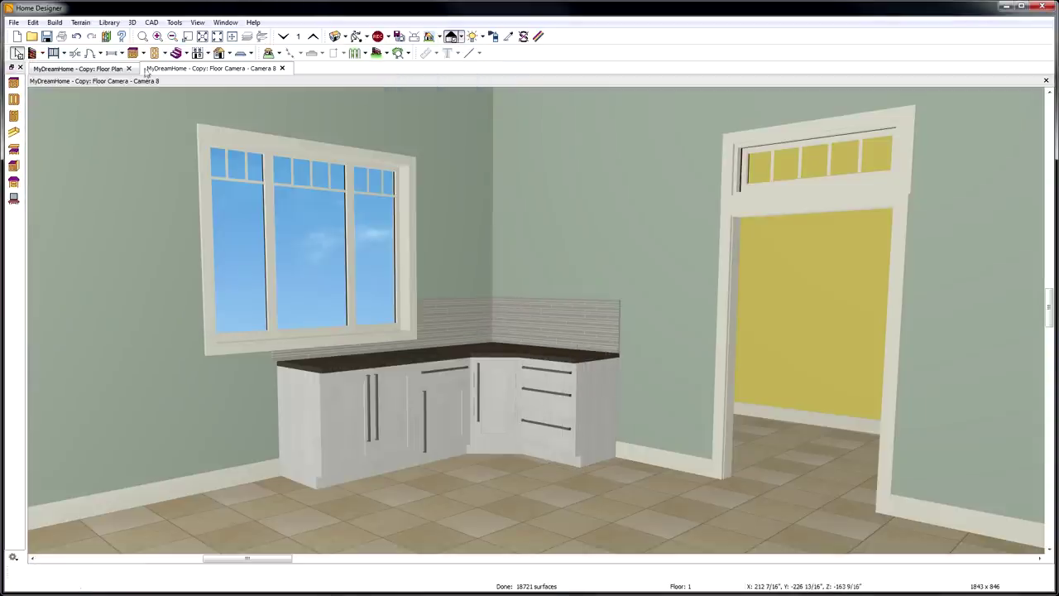
Step: Add a base cabinet on the window wall and a full-height cabinet right of the counter
click(134, 53)
click(171, 443)
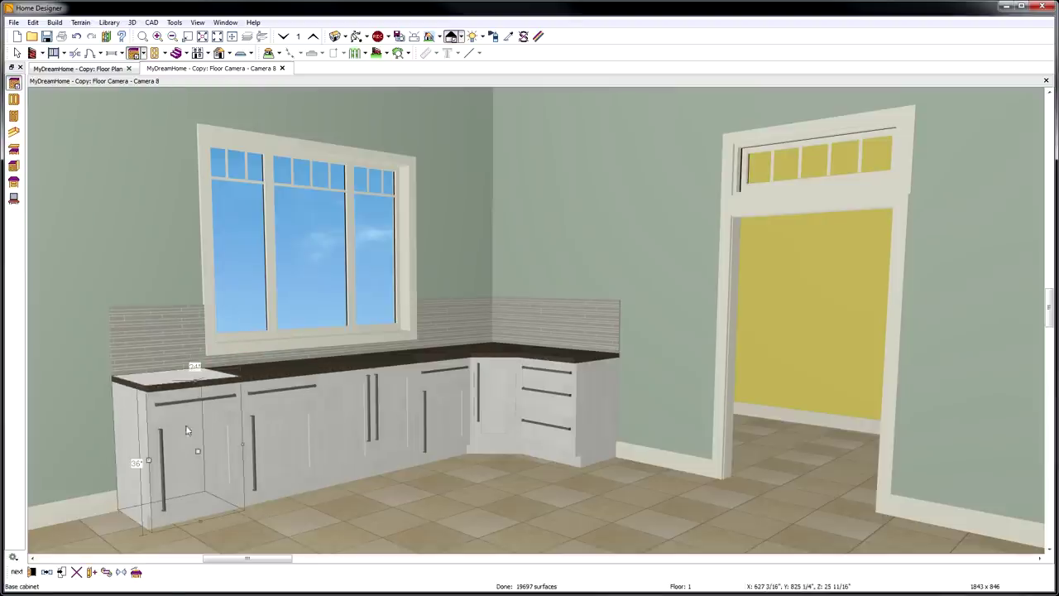
click(143, 53)
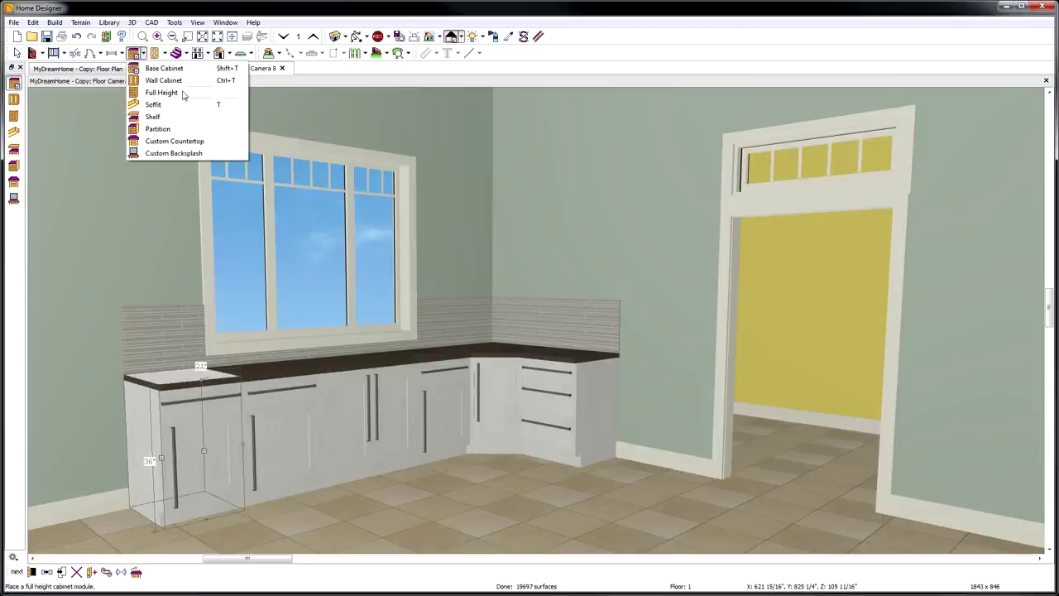
click(187, 96)
click(632, 389)
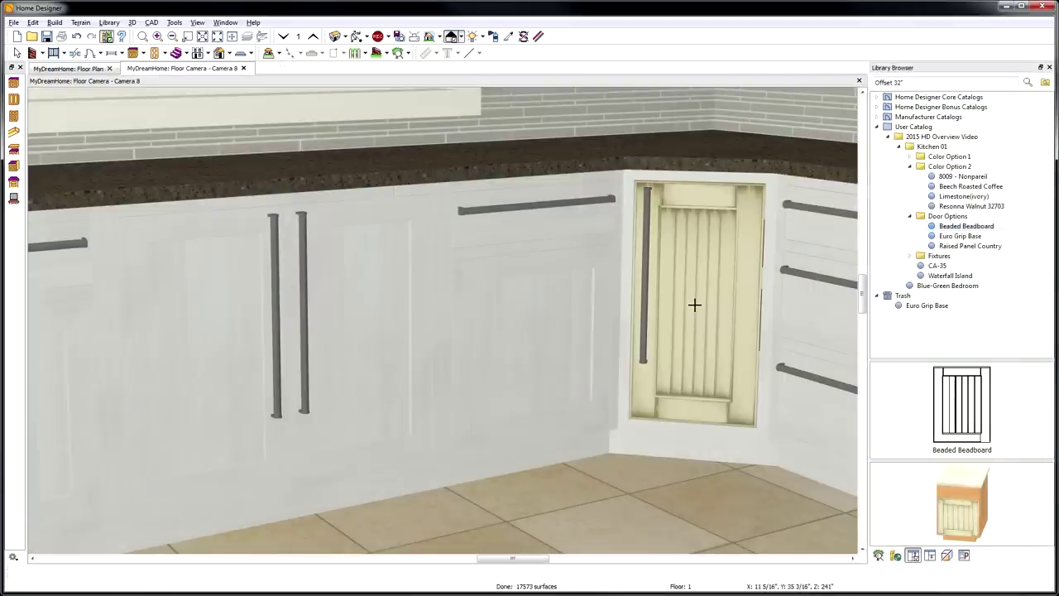
Step: Apply Euro Grip Base to the white door and Raised Panel Country to the double door
key(Down)
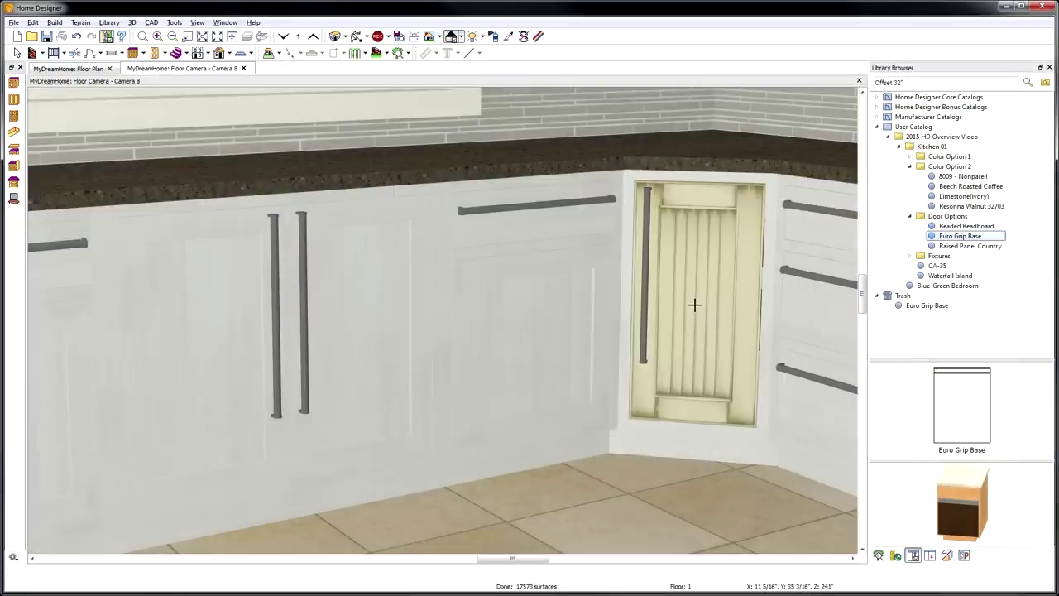
click(535, 336)
key(Down)
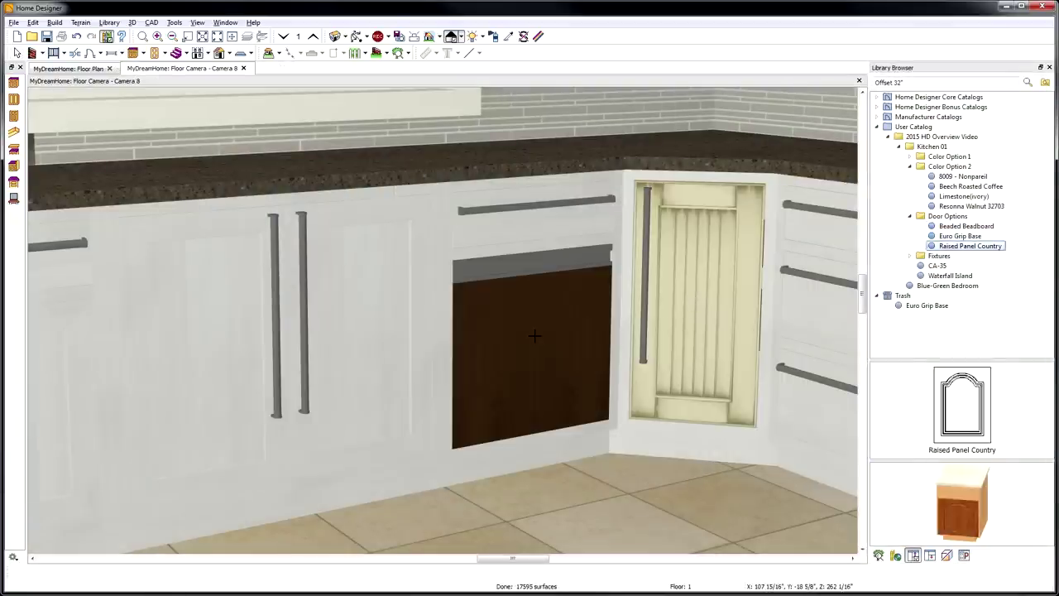
click(362, 342)
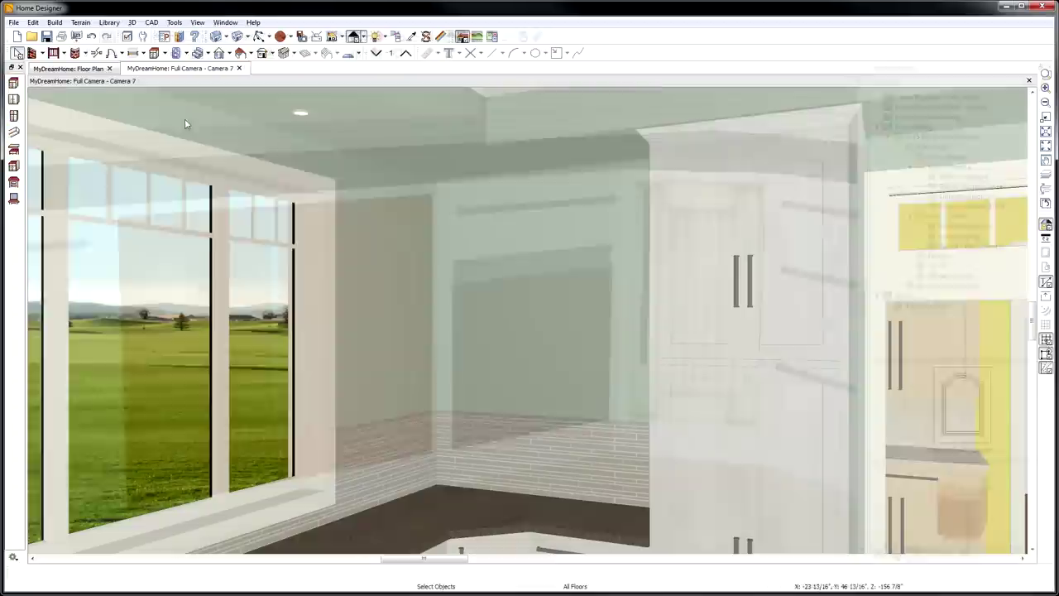
click(164, 53)
click(191, 79)
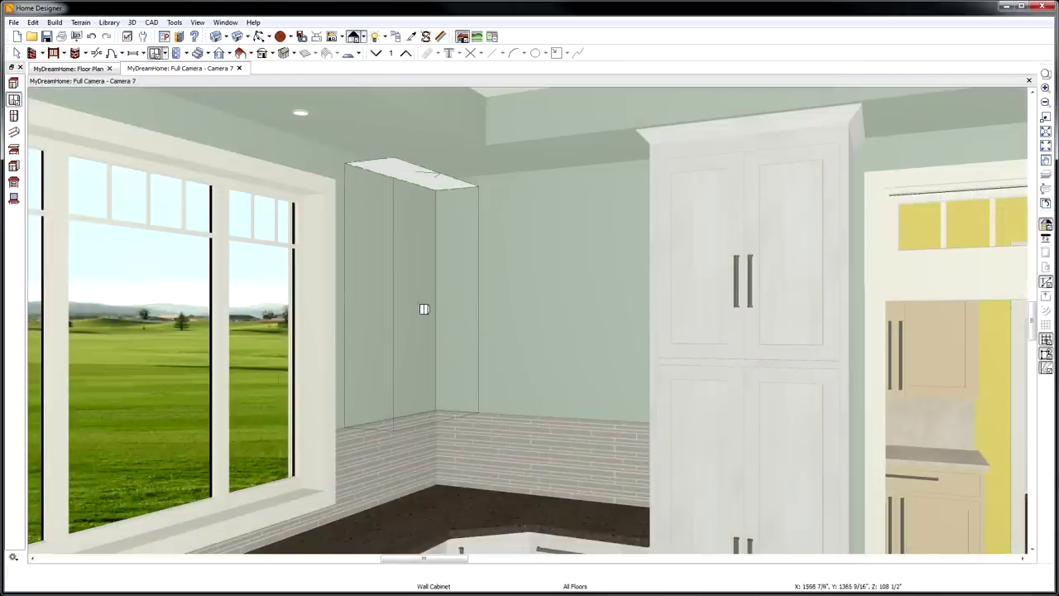
Step: Place three wall cabinets around the corner and near the window, narrowing the window-side one
click(427, 307)
click(551, 313)
click(371, 312)
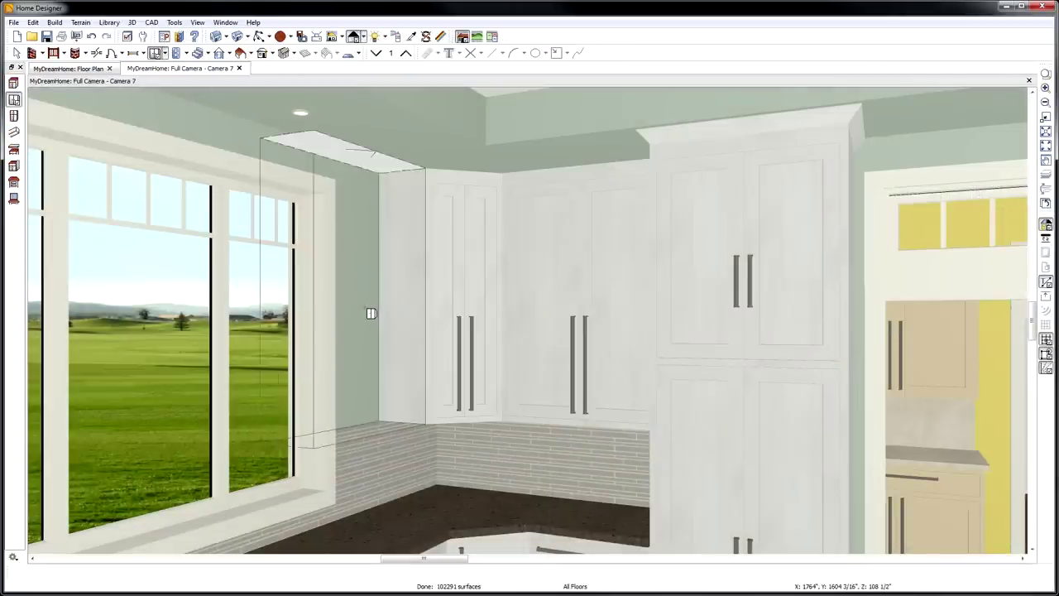
drag(315, 291, 377, 298)
Step: Give all three wall cabinets glass doors
shift+click(461, 293)
shift+double_click(549, 298)
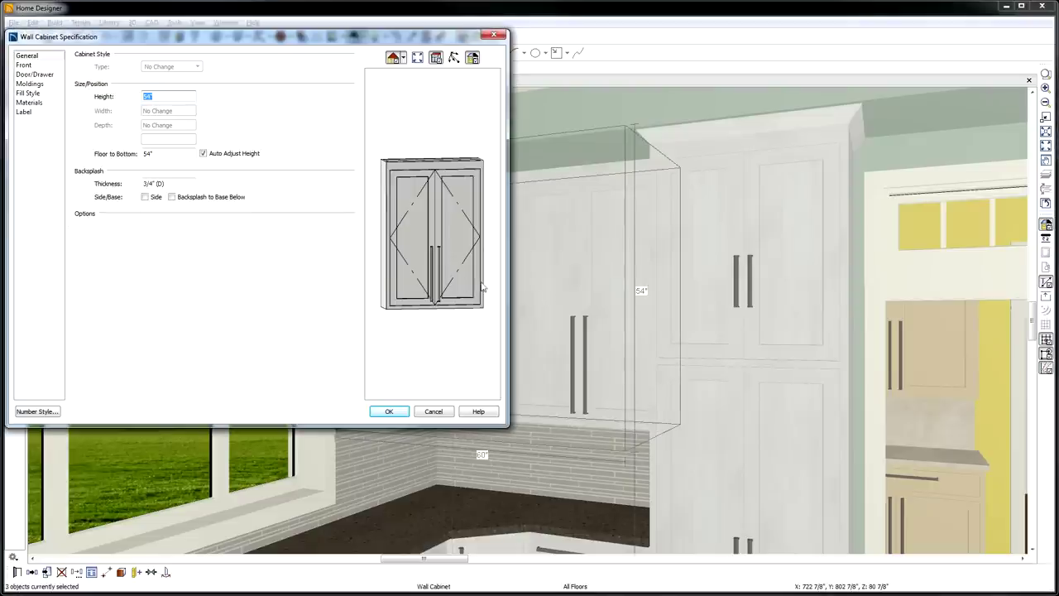
click(45, 74)
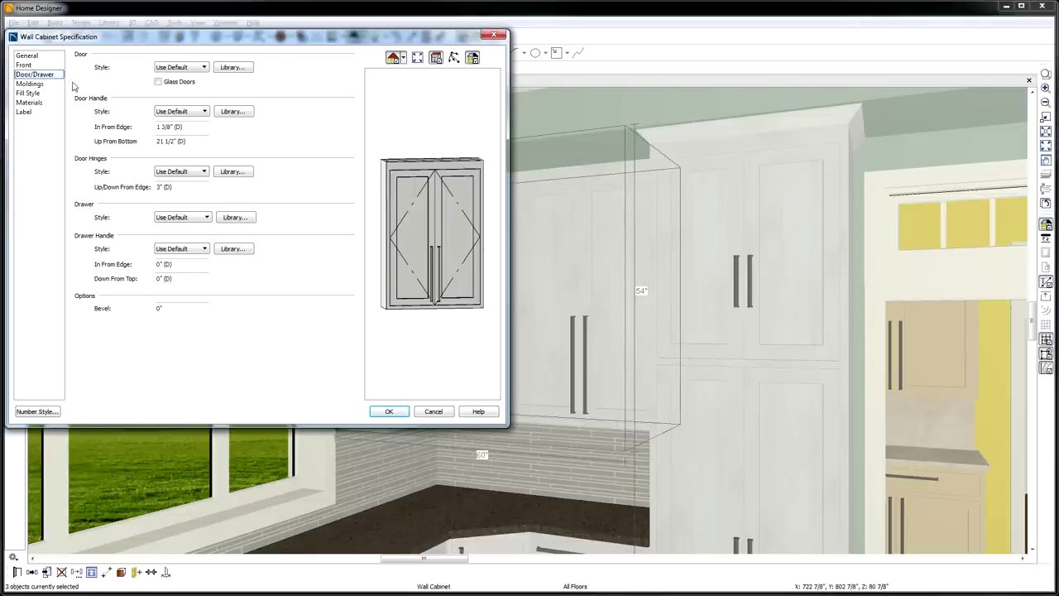
click(158, 83)
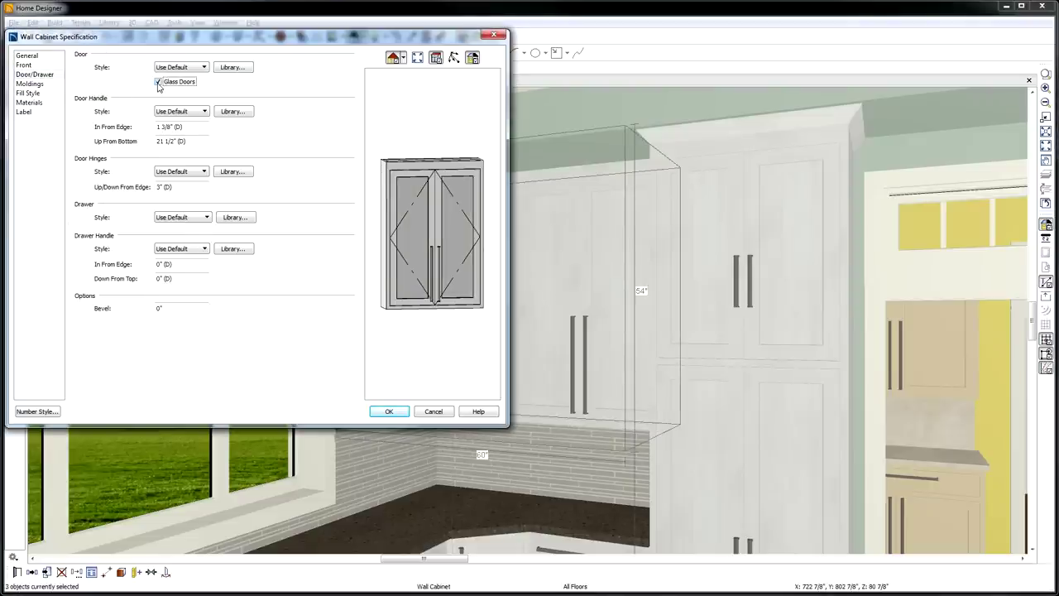
Step: Add CA-35 molding from Kitchen 01 to the wall cabinets at a 2 1/2" vertical offset
click(30, 84)
click(163, 81)
click(251, 246)
click(274, 267)
click(302, 277)
click(465, 421)
drag(158, 239, 140, 239)
text(2 1/2)
key(Tab)
click(381, 412)
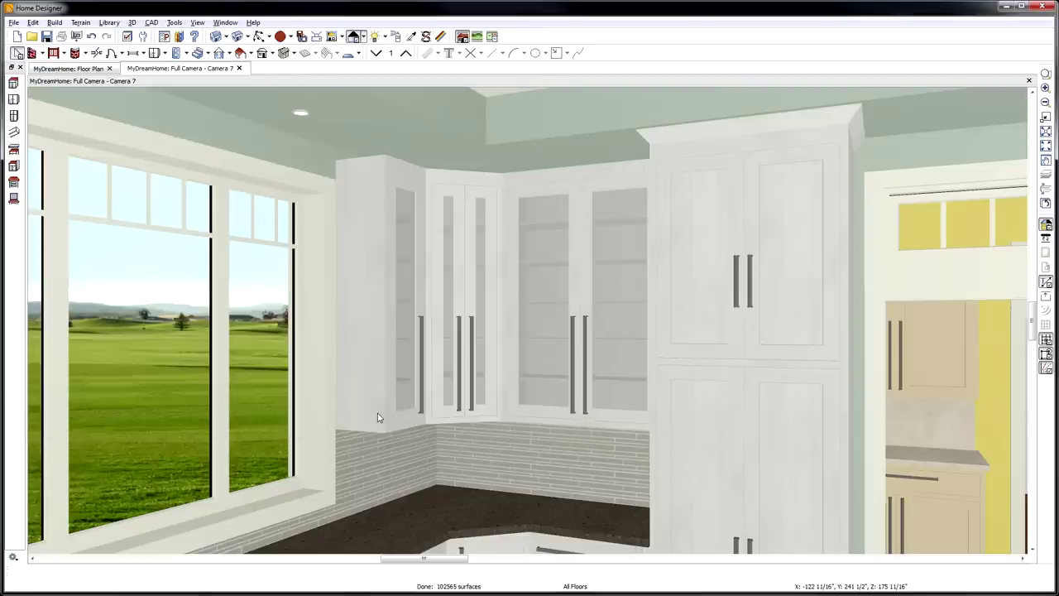
Step: Bring up the corner base cabinet's molding settings
double_click(378, 417)
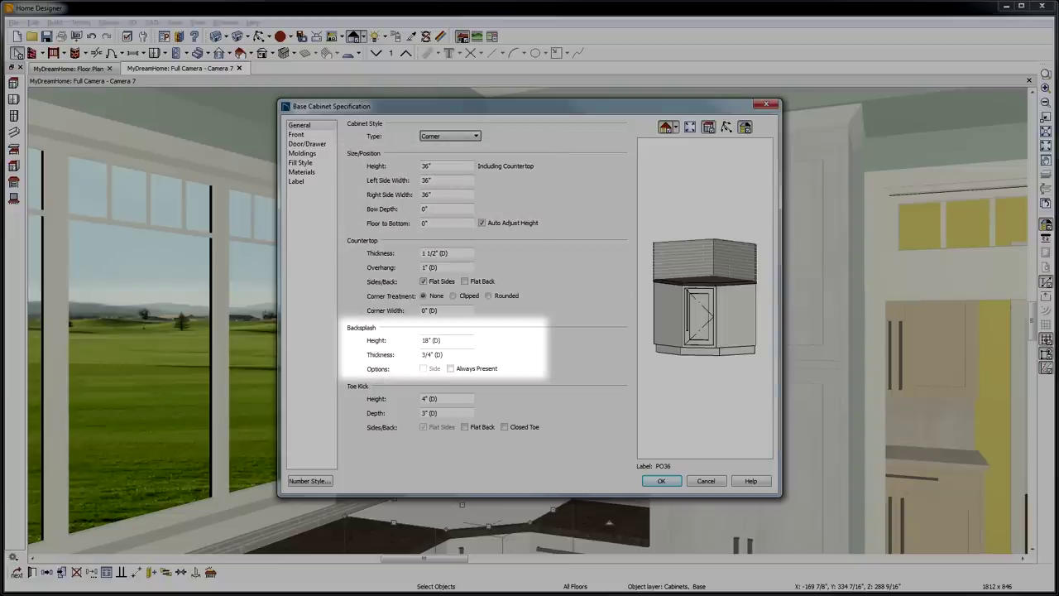
click(307, 143)
click(302, 153)
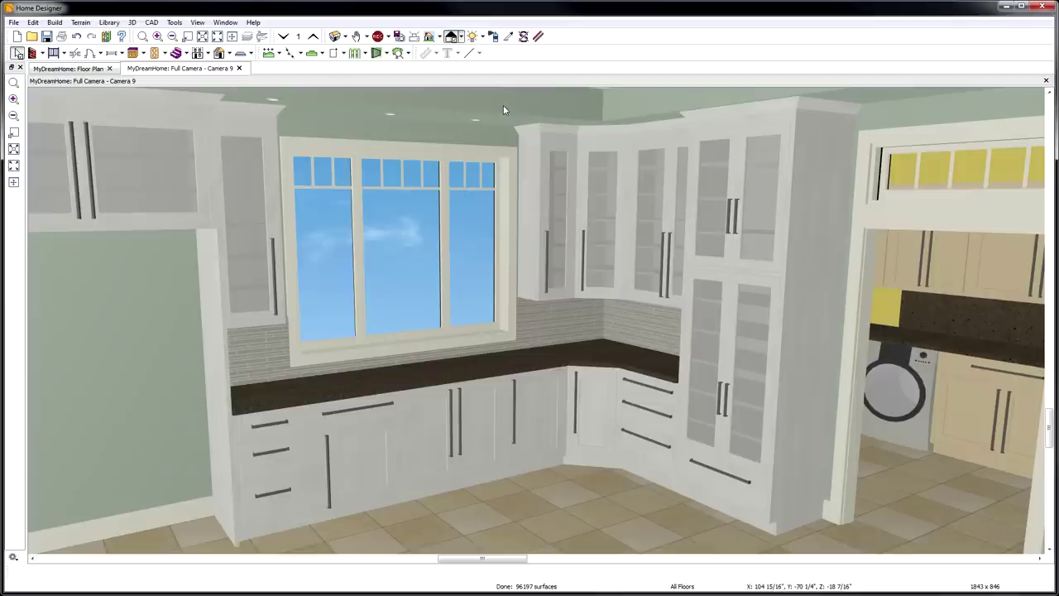
Step: Paint cabinets Beech (dark), countertop and backsplash limestone, left wall beige, floor walnut
click(494, 38)
click(428, 166)
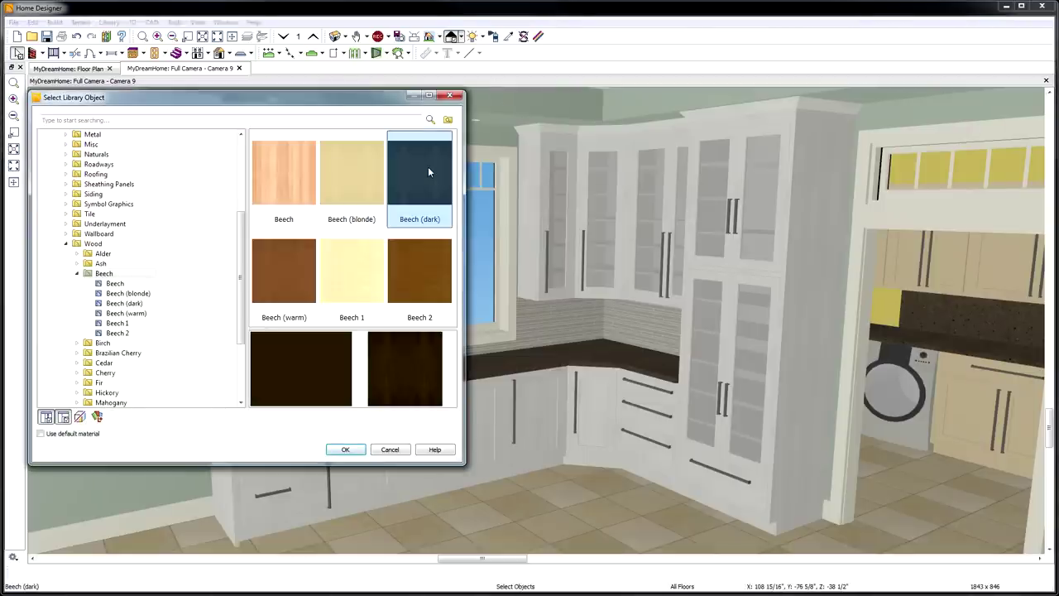
click(345, 449)
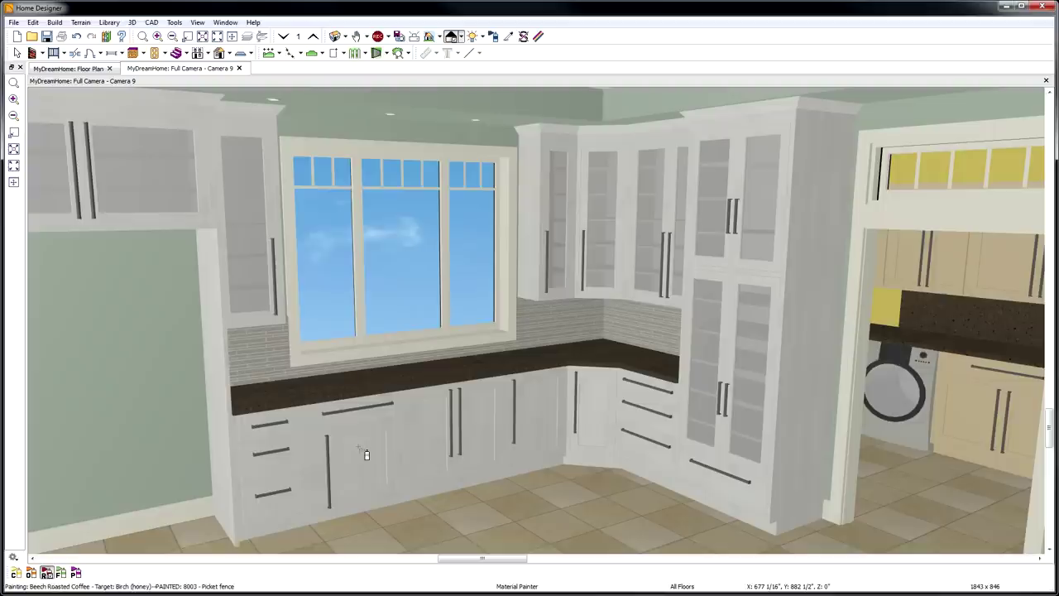
click(362, 449)
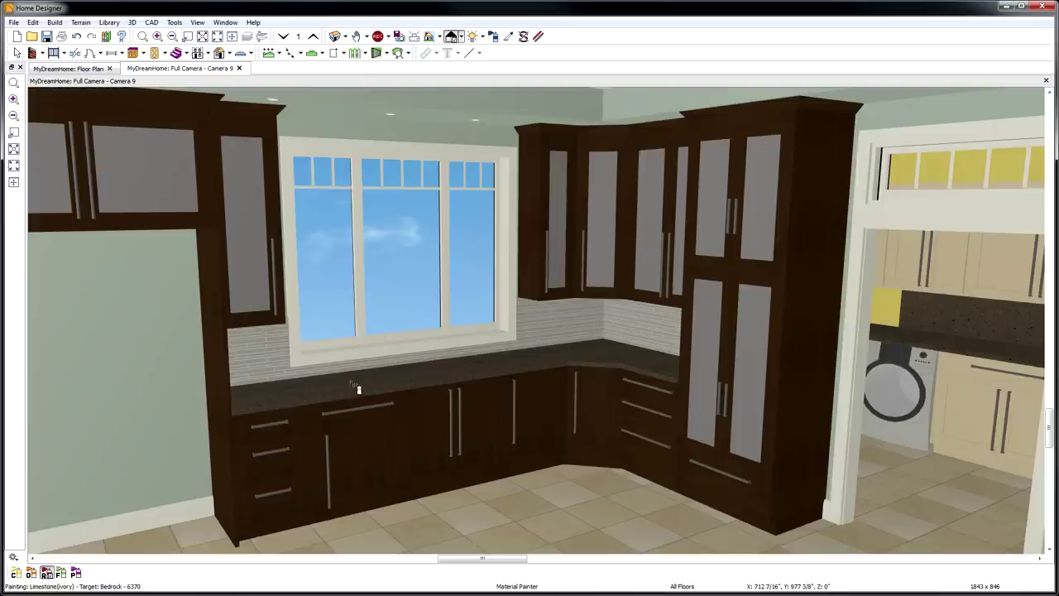
click(356, 387)
click(153, 384)
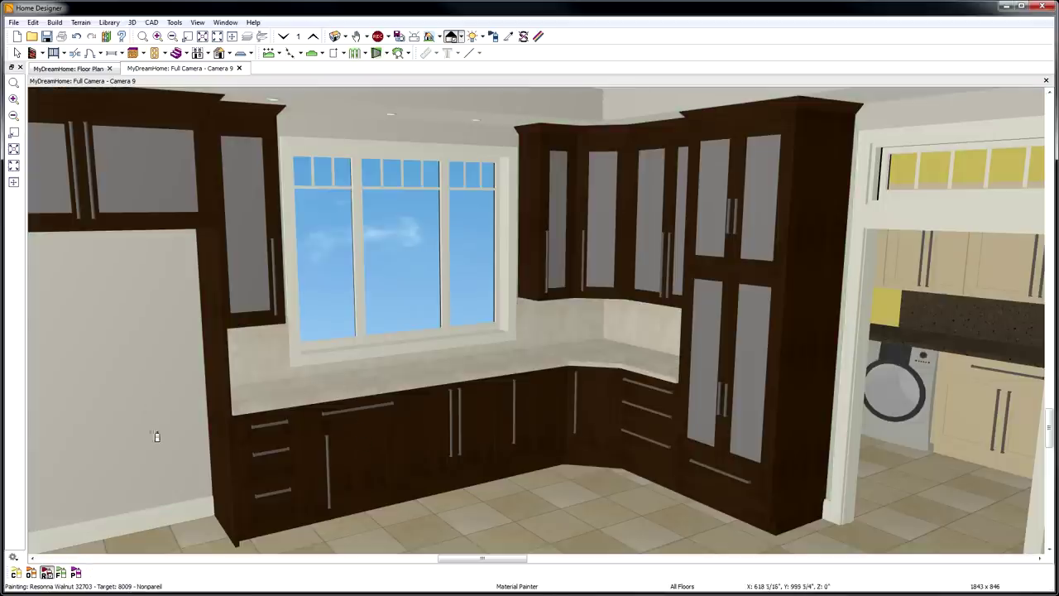
click(191, 540)
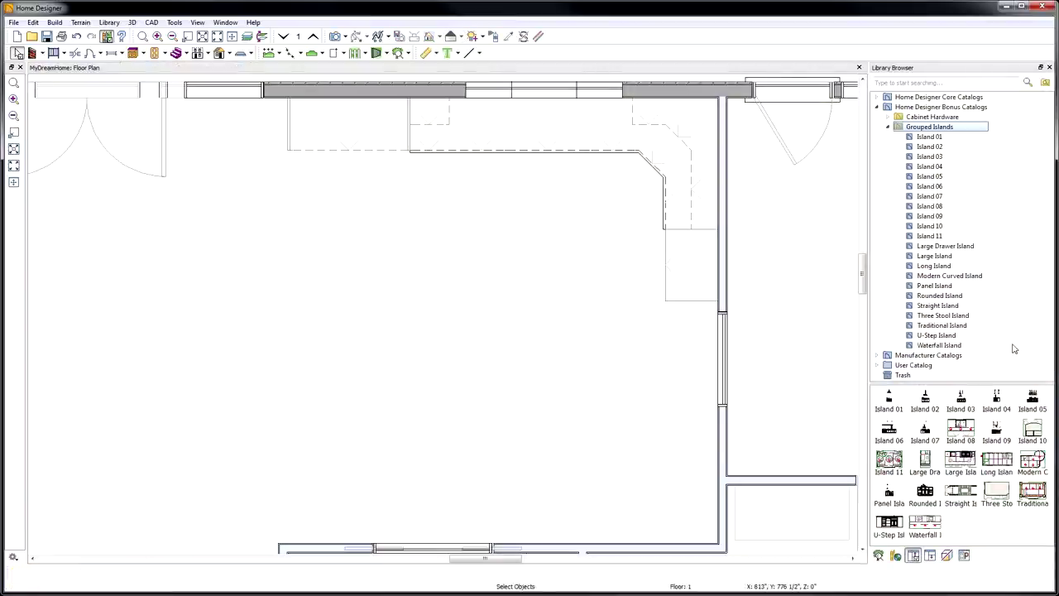
Step: Place the Waterfall Island from Grouped Islands in the middle of the kitchen plan
click(958, 346)
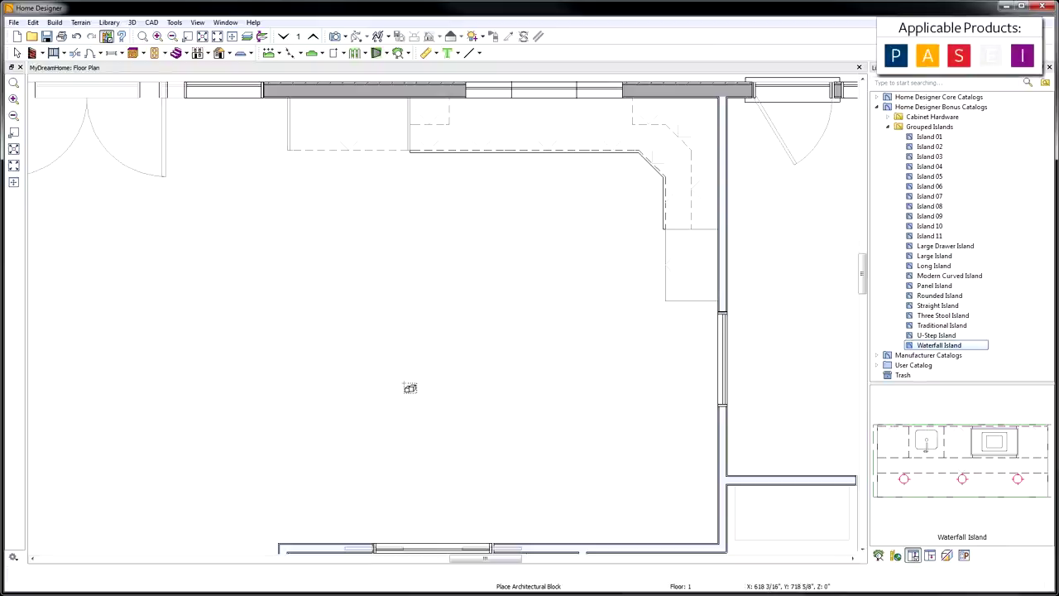
click(410, 389)
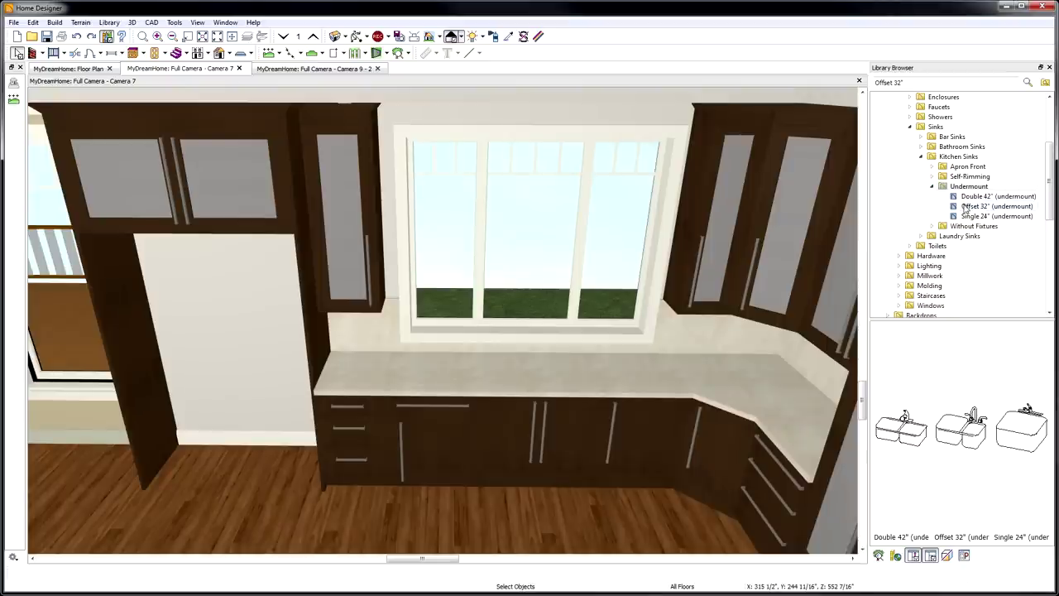
Step: Drop the Offset 32" undermount sink into the countertop below the window
click(967, 207)
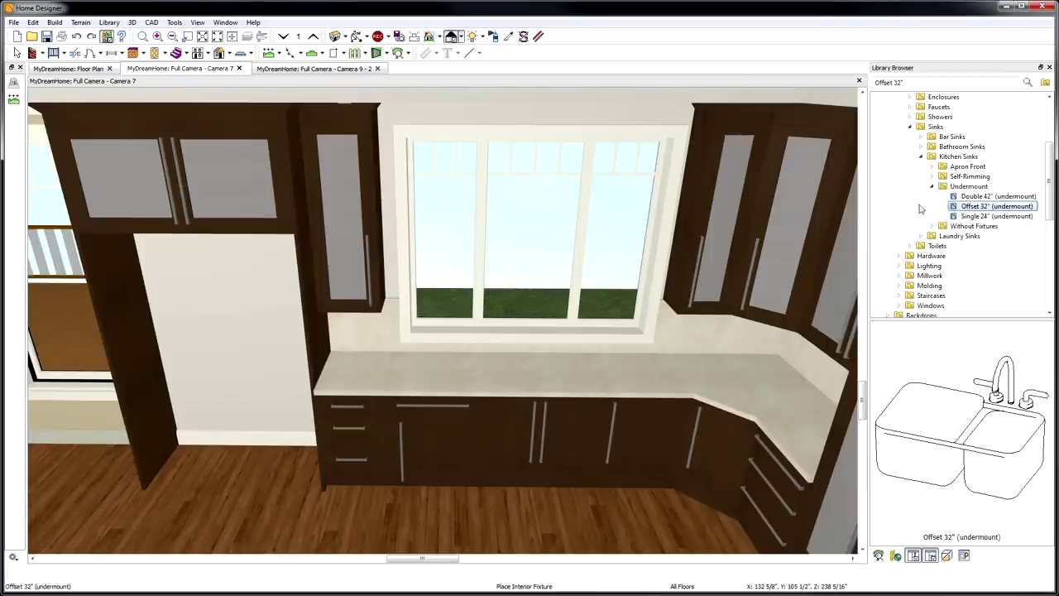
click(547, 378)
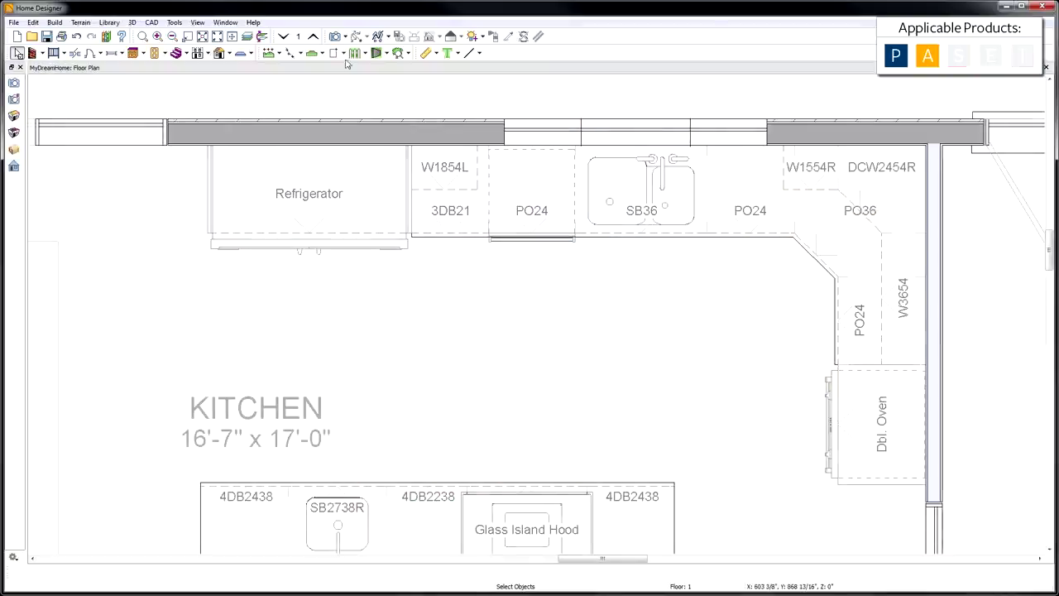
Step: Cut an elevation across the sink wall and dimension the refrigerator and base cabinets along its bottom
click(344, 37)
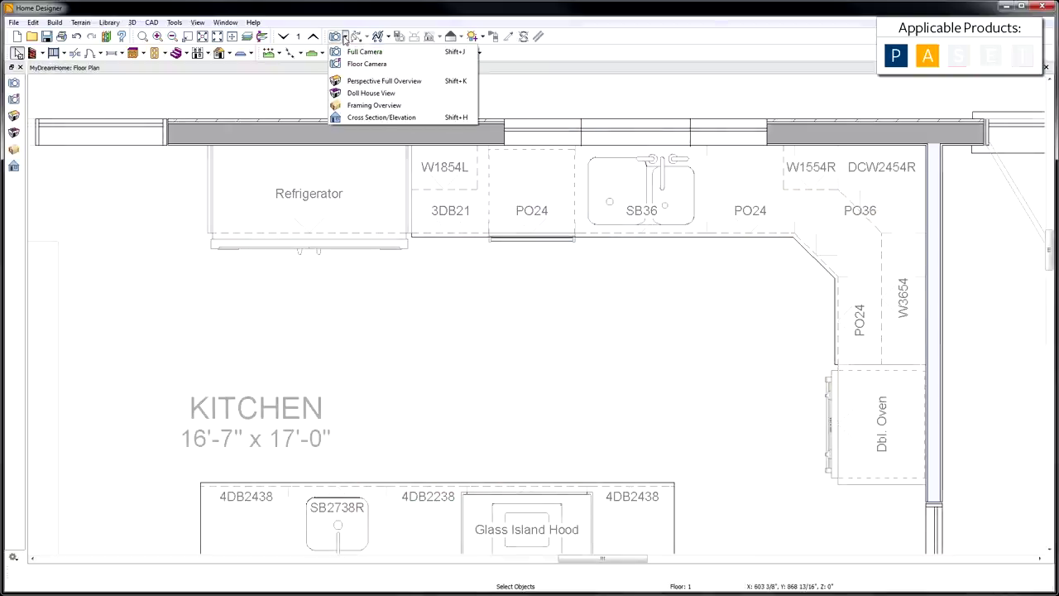
click(420, 118)
drag(515, 271, 525, 101)
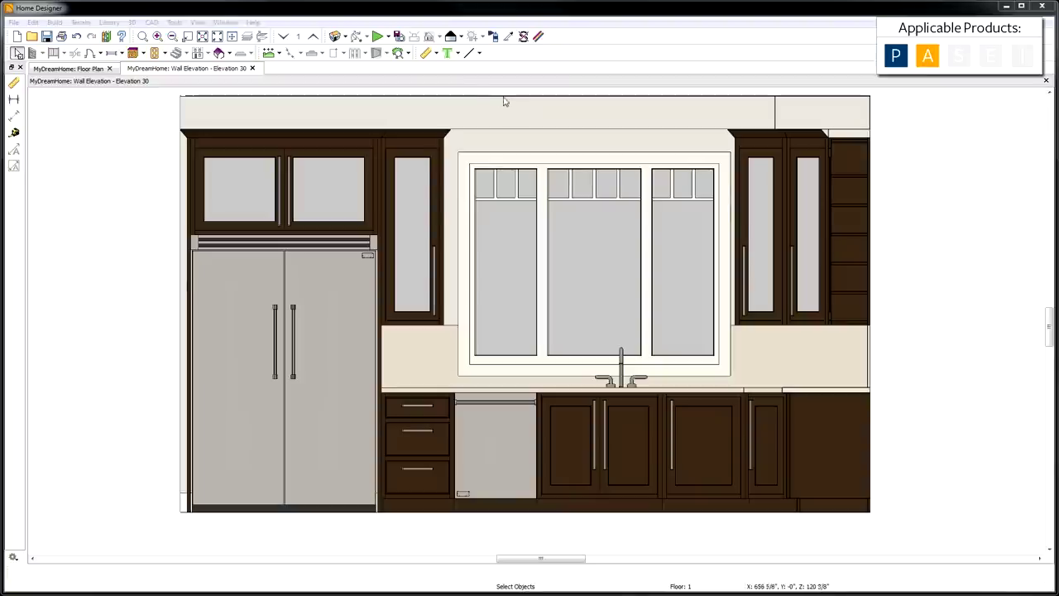
click(427, 52)
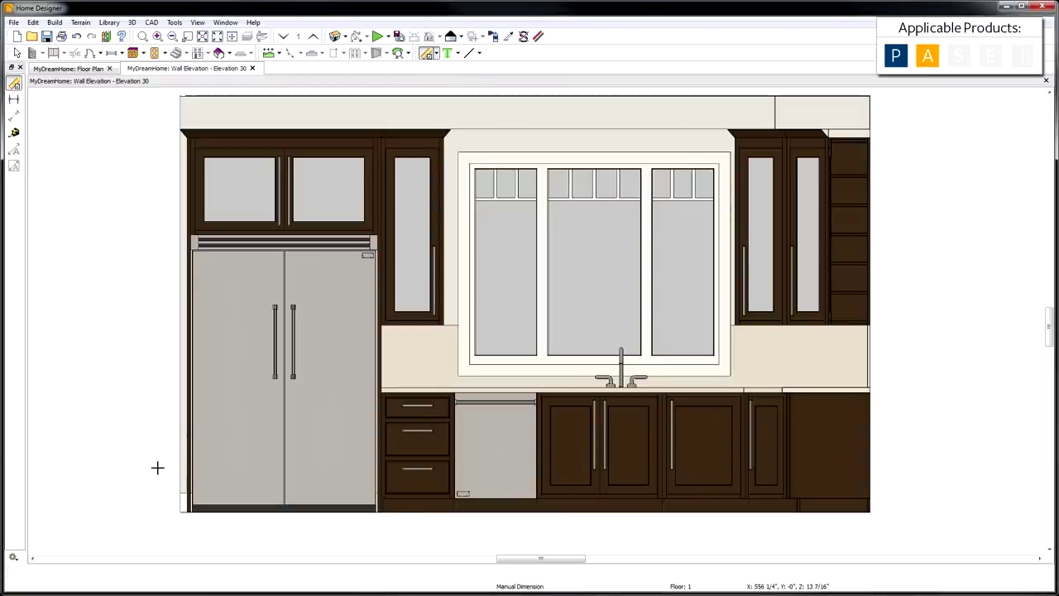
drag(165, 463, 852, 504)
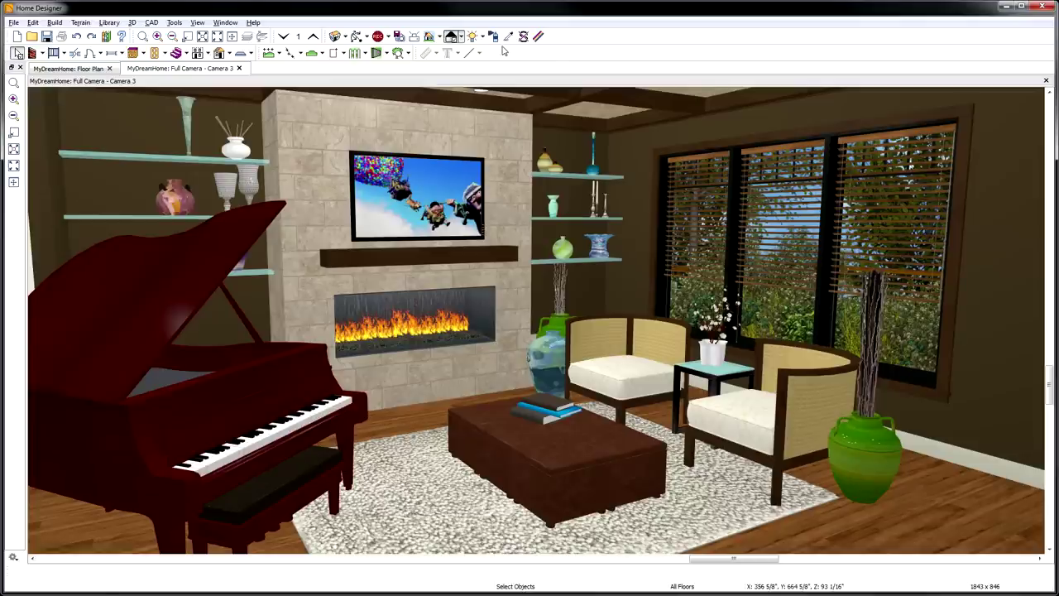
Step: Repaint the dark brown living-room walls with SW6157 Favorite Tan
click(493, 37)
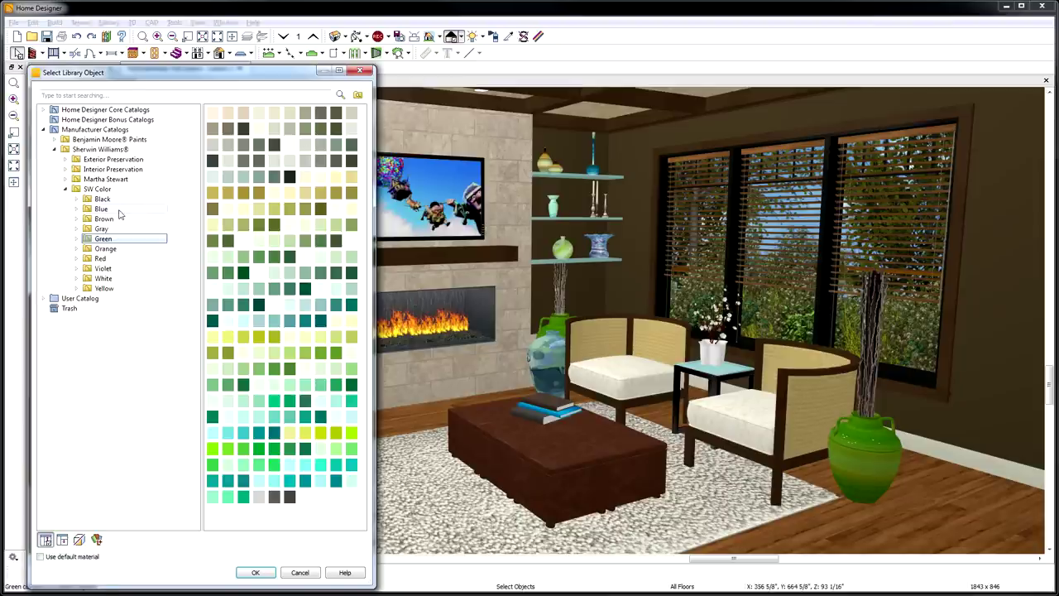
click(119, 211)
click(119, 219)
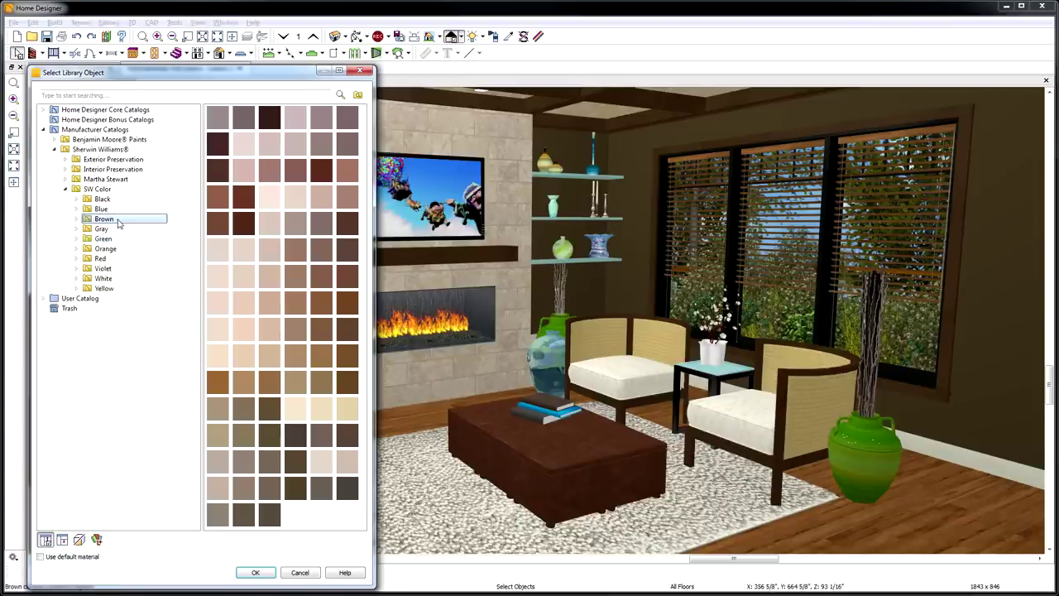
click(348, 409)
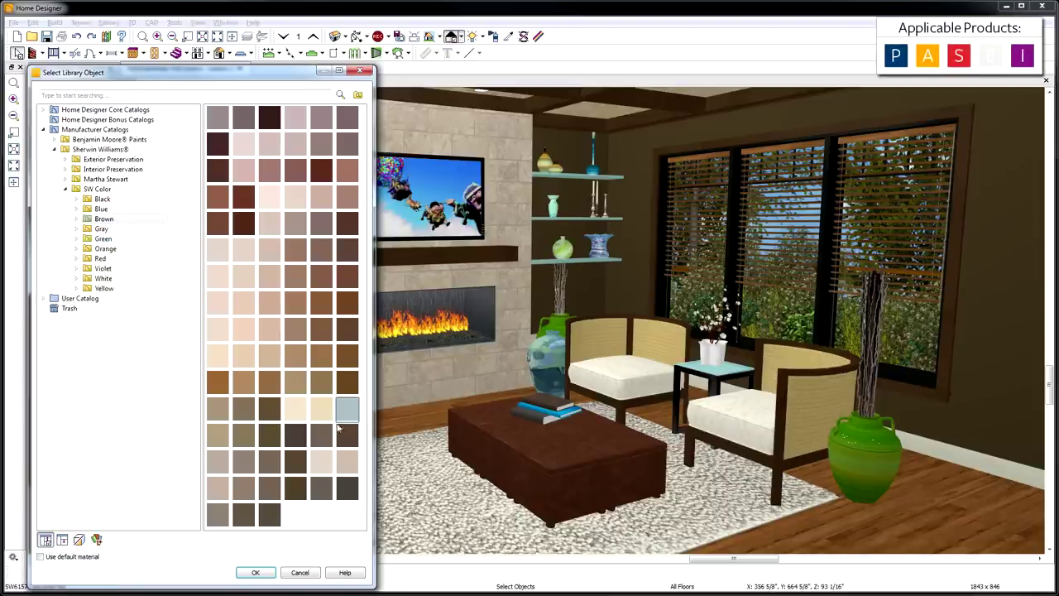
click(260, 572)
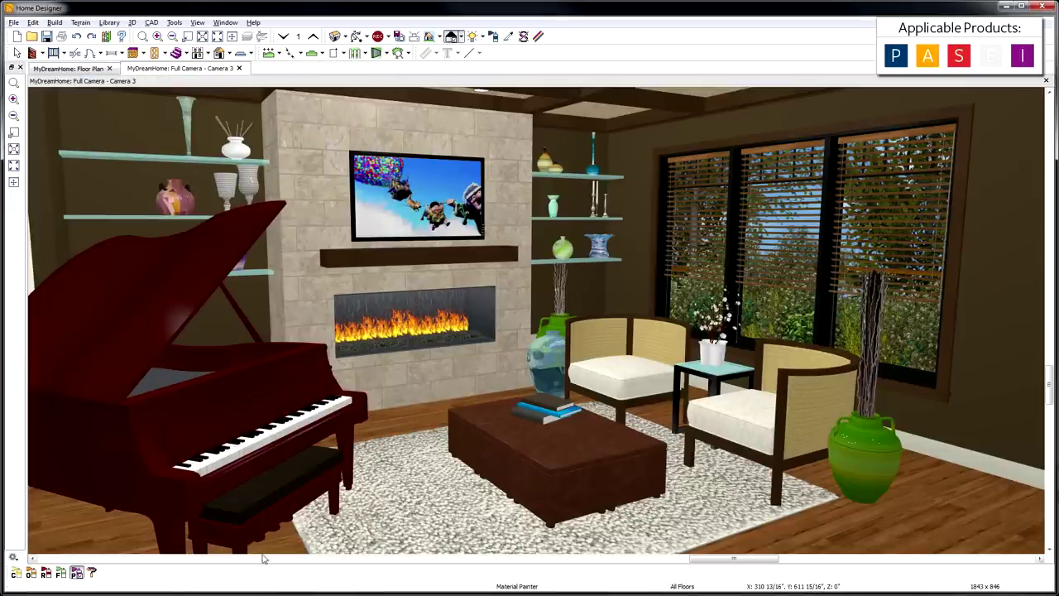
click(628, 292)
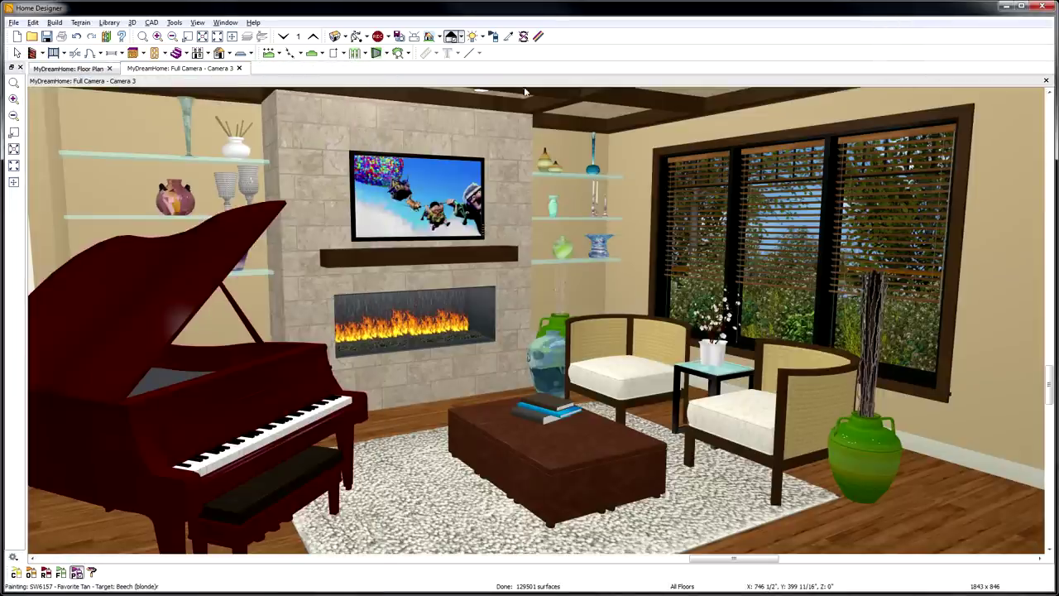
Step: Give the coffee table the chair's tan woven material
click(510, 37)
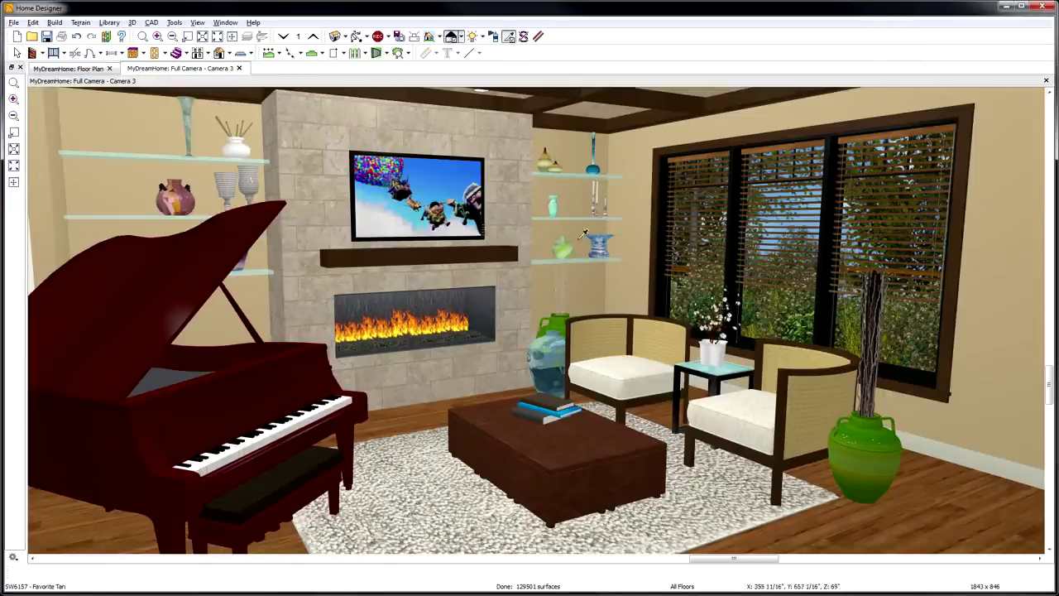
click(605, 346)
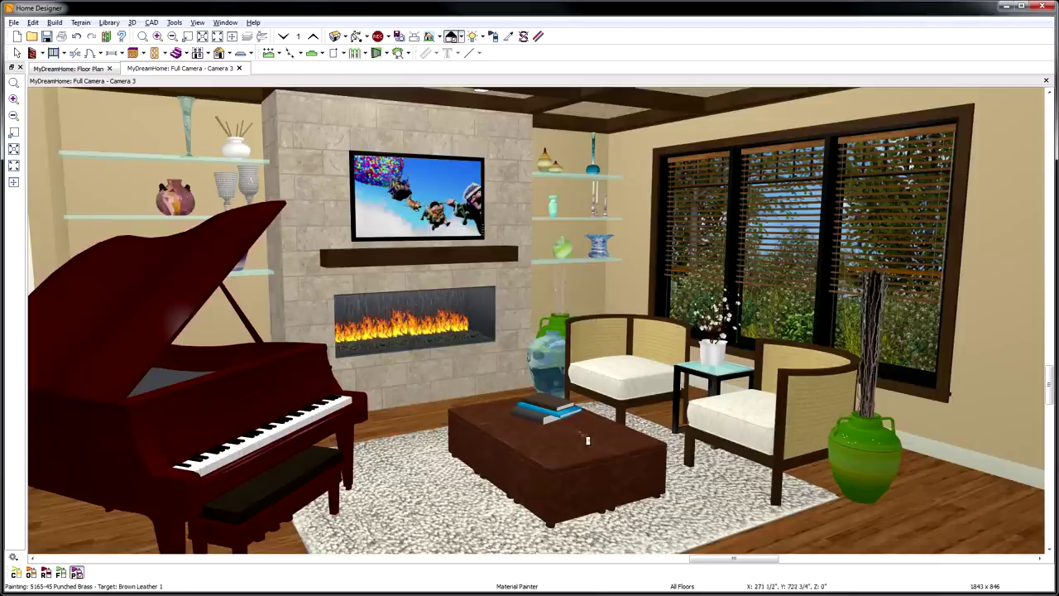
click(586, 454)
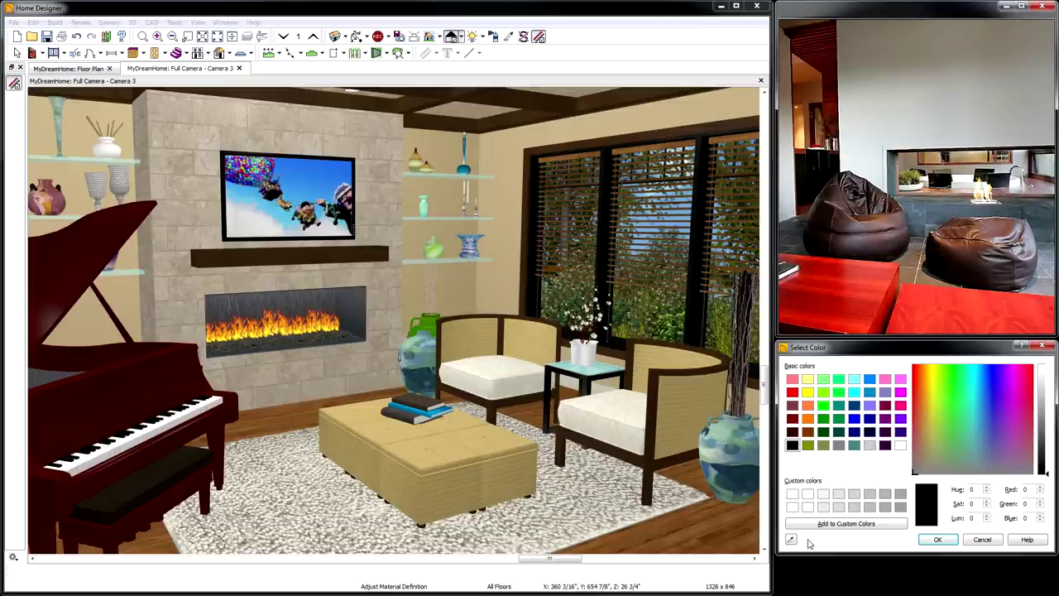
Step: Paint the ottoman with red sampled from the reference photo, then darken it in its material definition
click(791, 539)
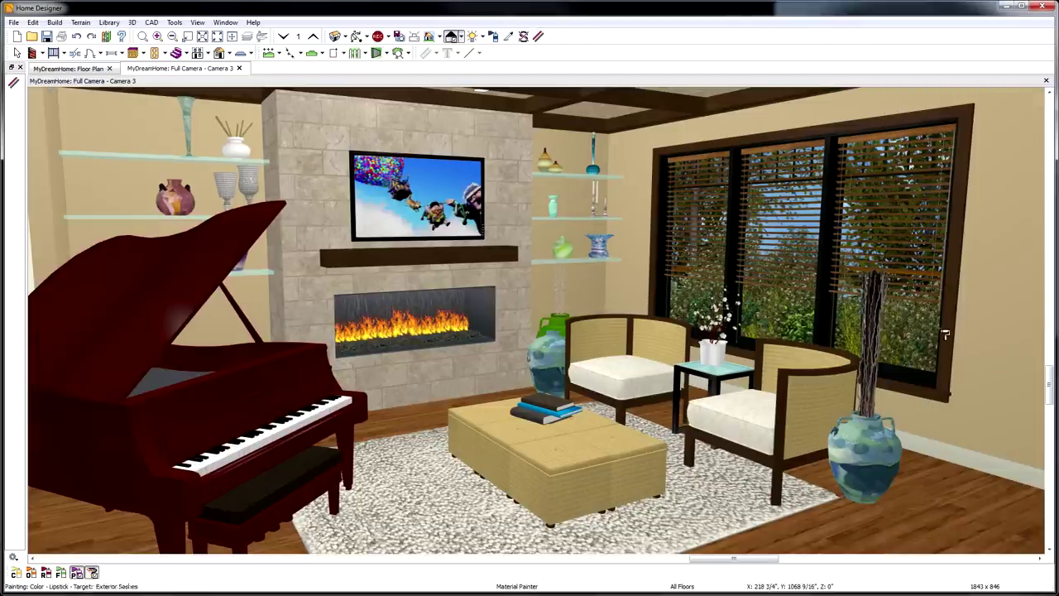
click(575, 456)
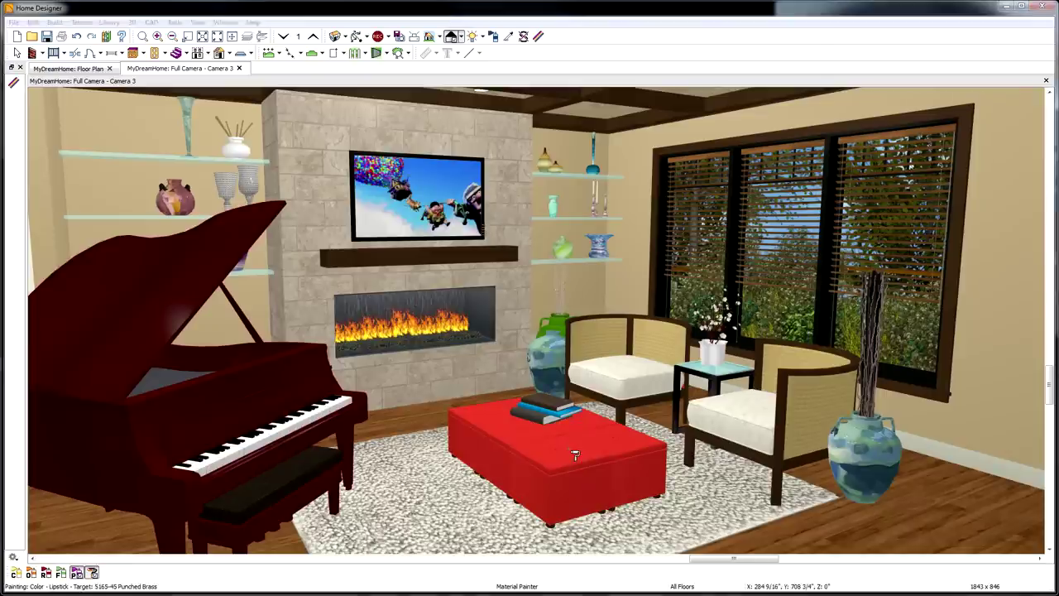
click(573, 453)
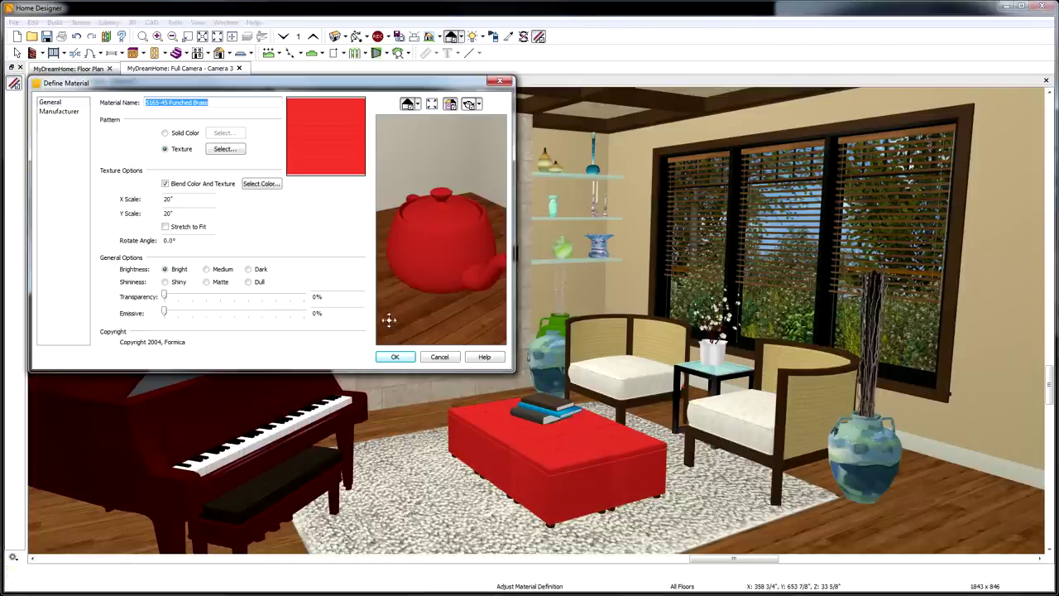
click(277, 187)
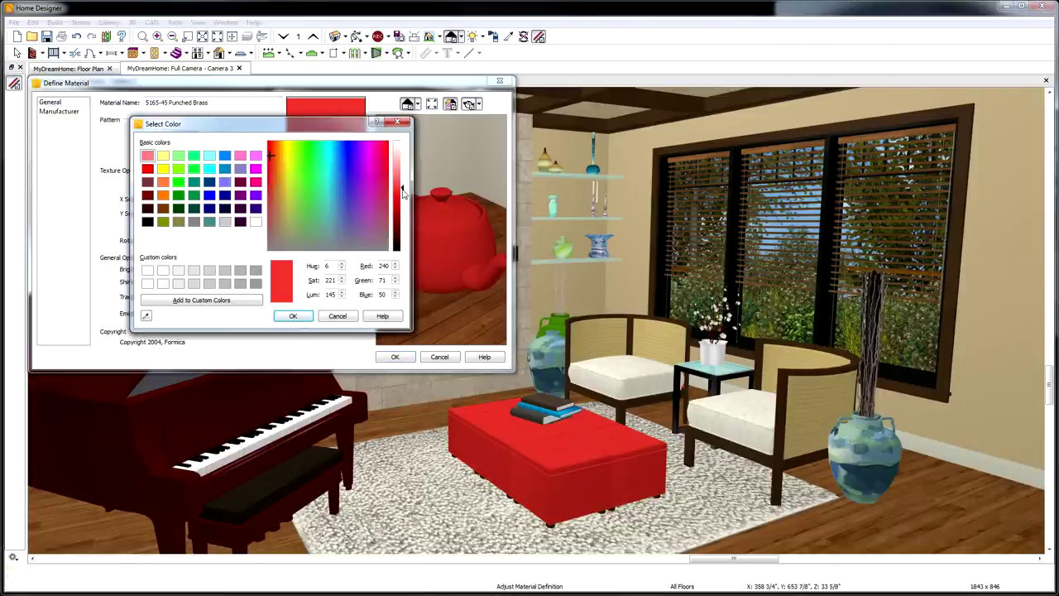
drag(403, 191, 403, 222)
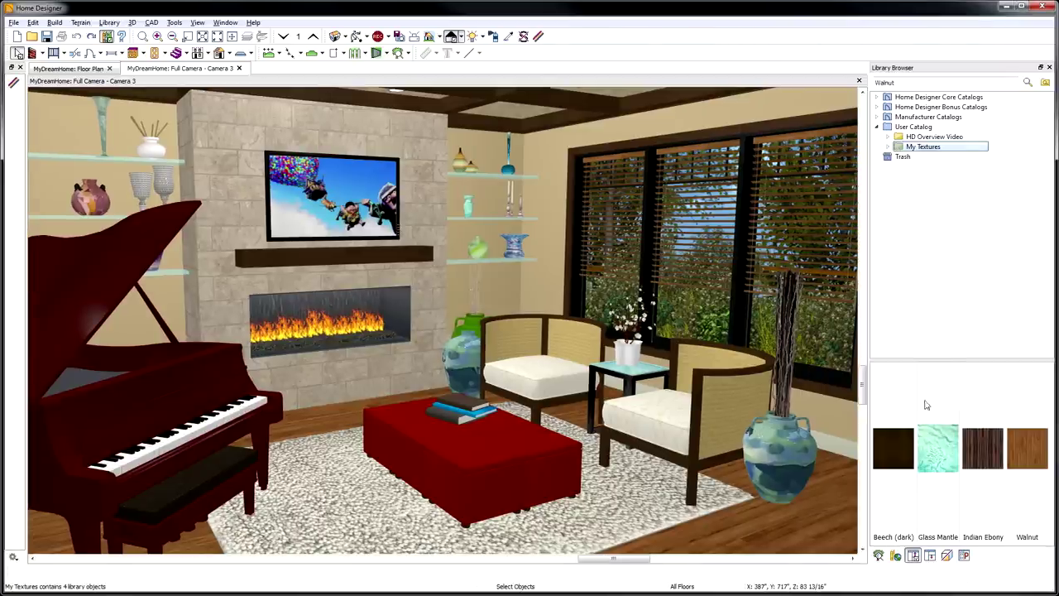
Step: Paint the fireplace mantel with Glass Mantle and the surround with Indian Ebony
click(937, 448)
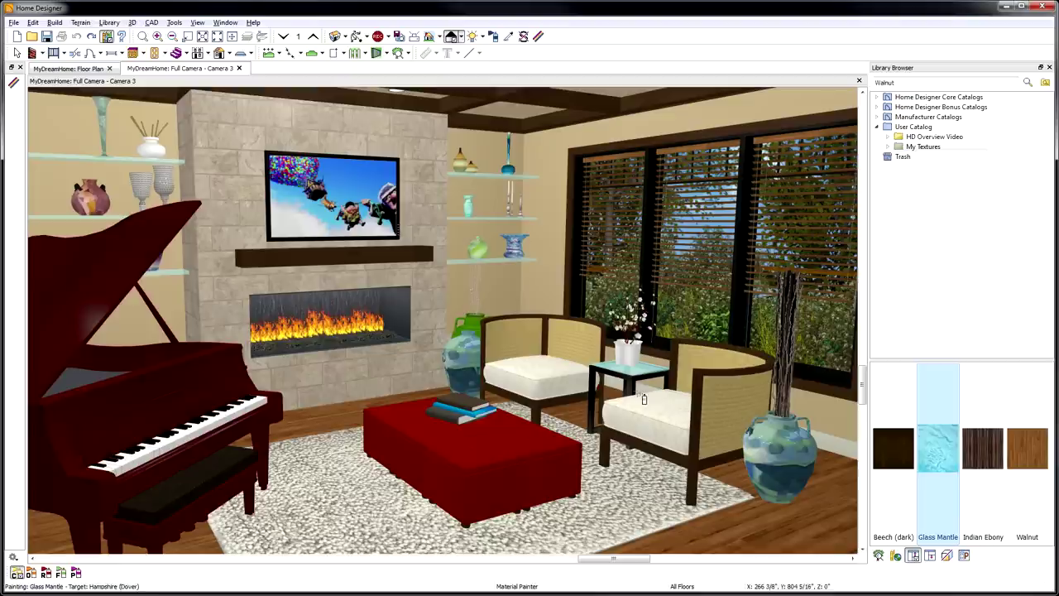
click(420, 258)
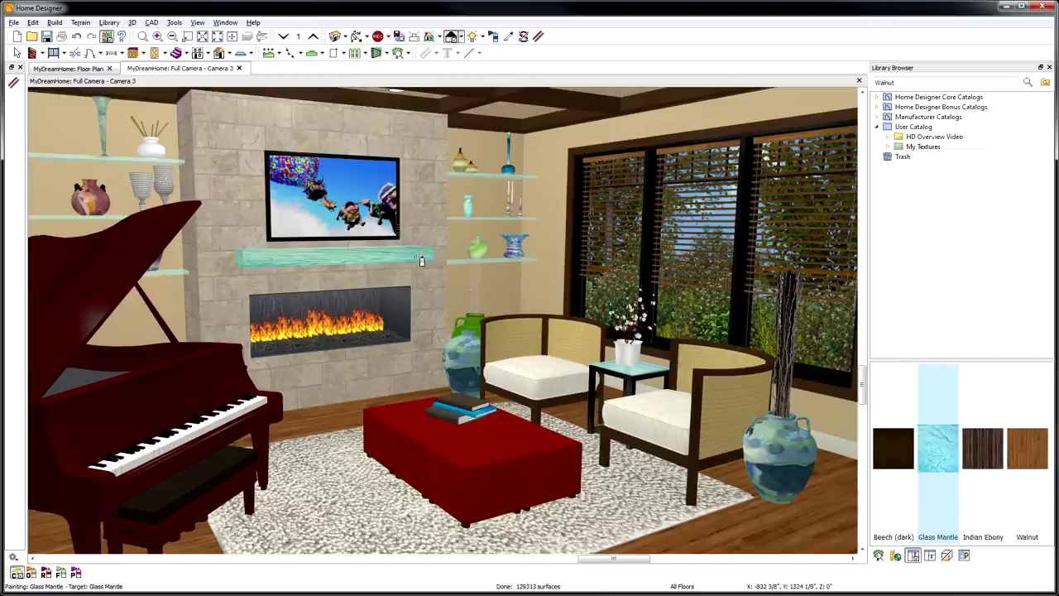
click(982, 448)
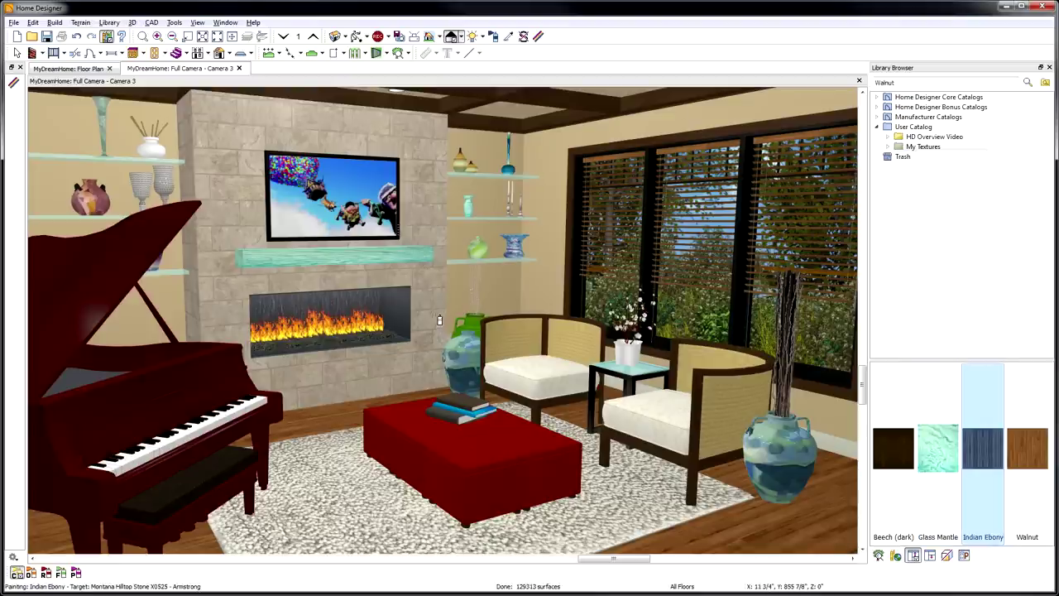
click(432, 314)
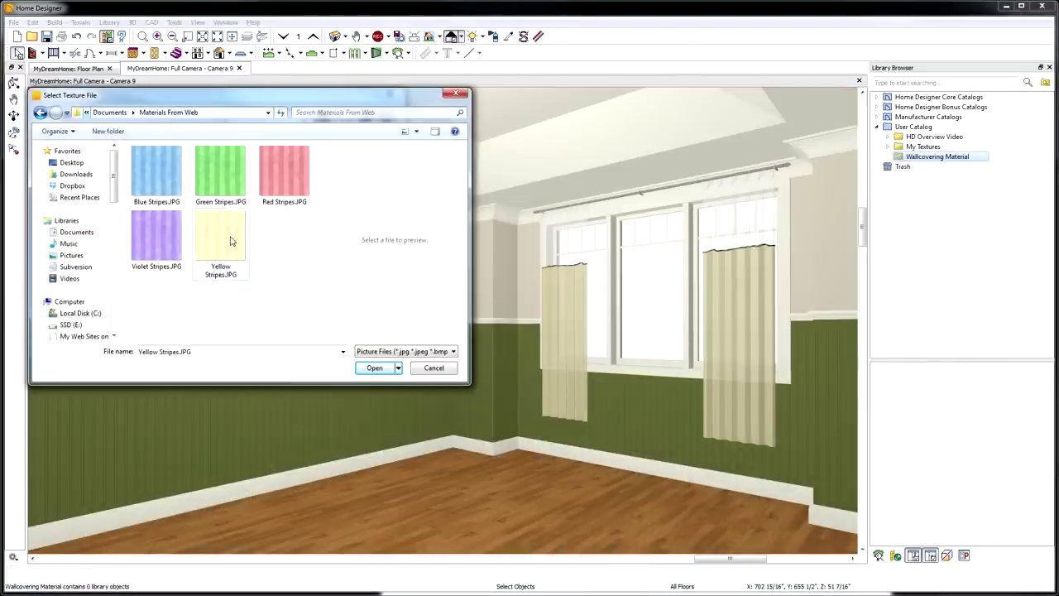
Step: Import Yellow Stripes as a wallcovering and paint the upper walls with it
click(231, 240)
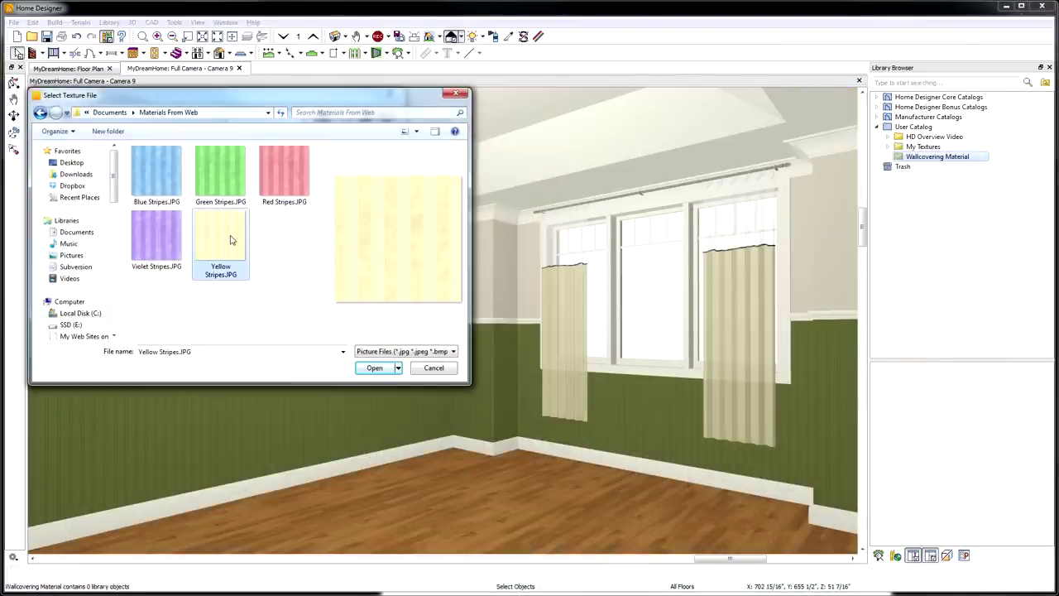
double_click(231, 241)
click(235, 241)
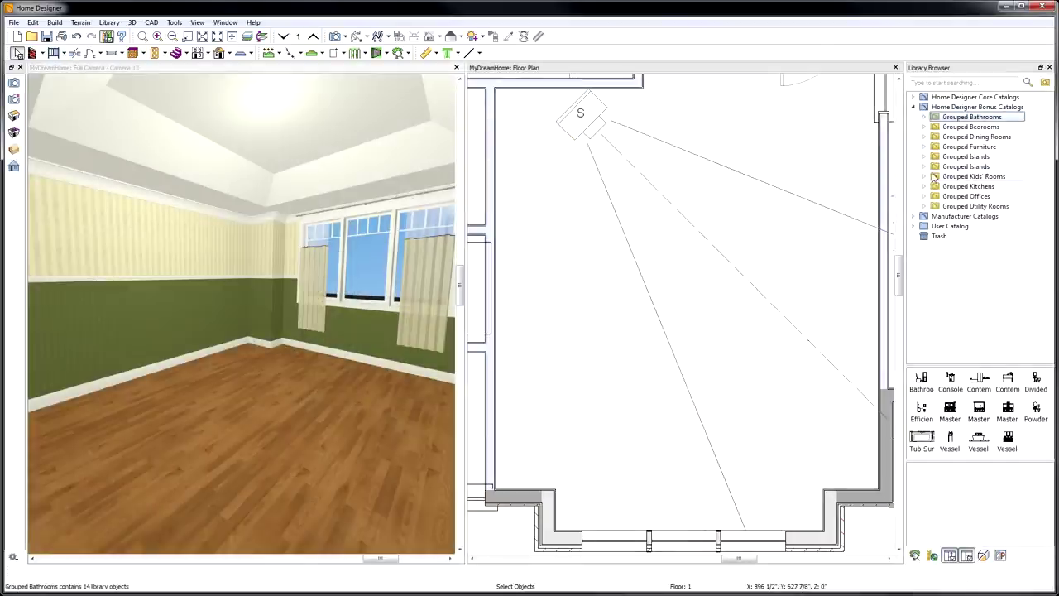
Step: Browse the grouped furniture sets and place the Master Bedroom set in the empty room
click(936, 189)
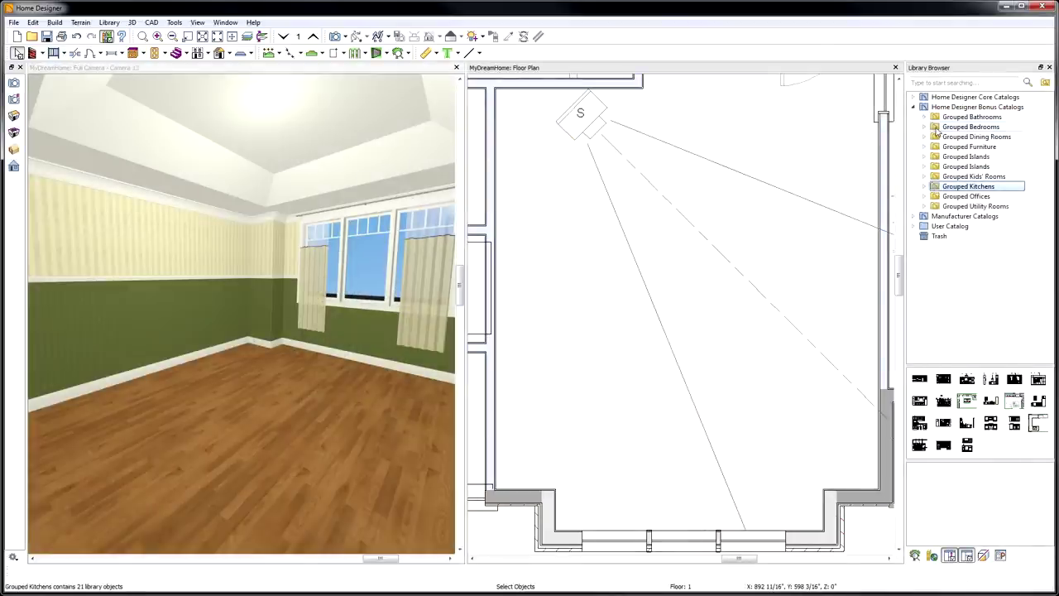
click(937, 129)
click(937, 178)
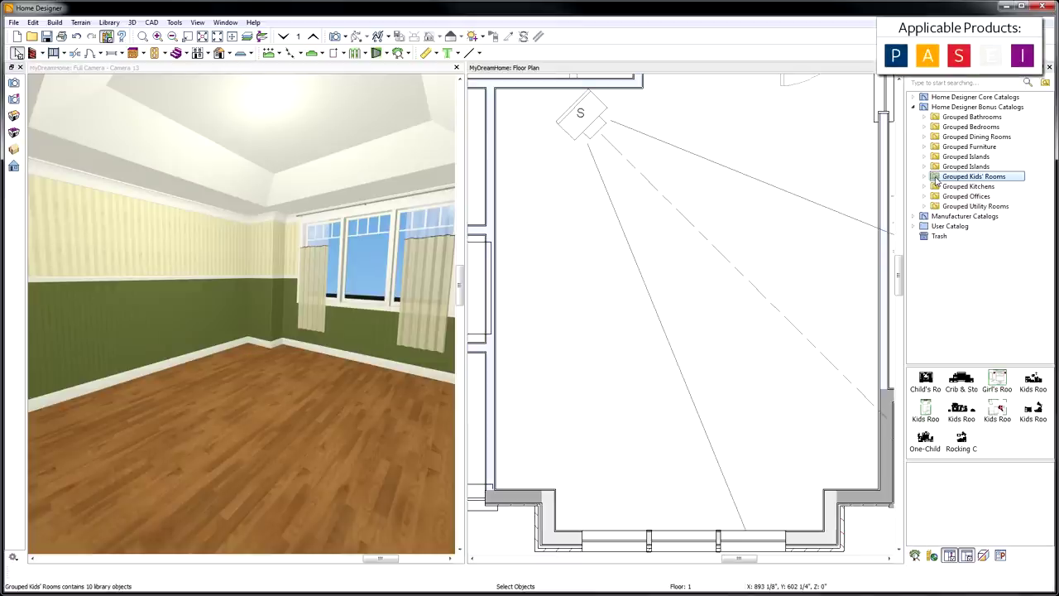
click(924, 127)
click(963, 277)
click(683, 299)
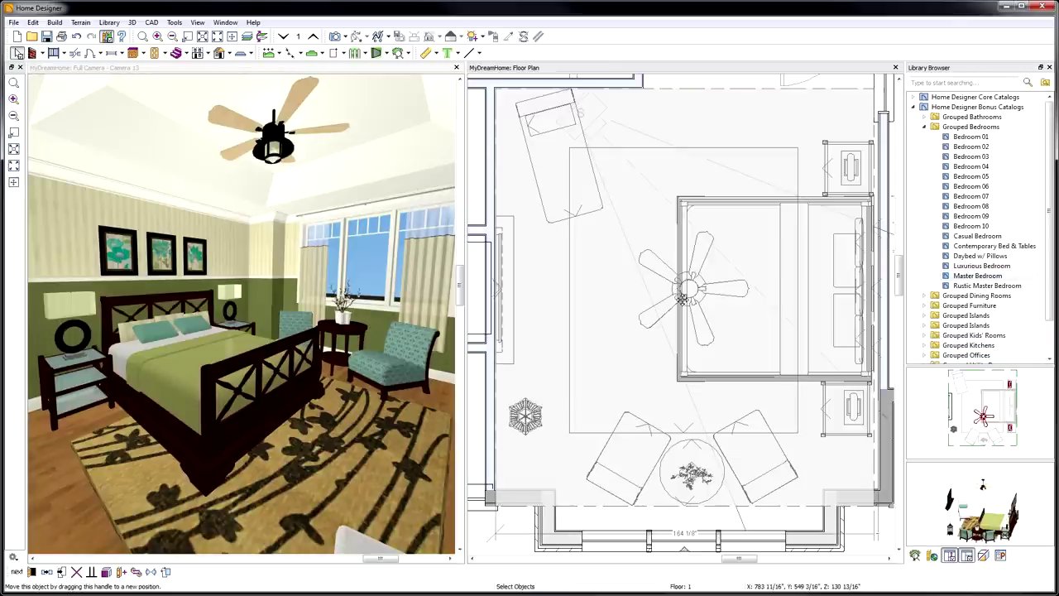
Step: Explode the set, adjust the chaise, make the middle picture 36 inches tall, and lengthen the bed
click(106, 573)
click(555, 214)
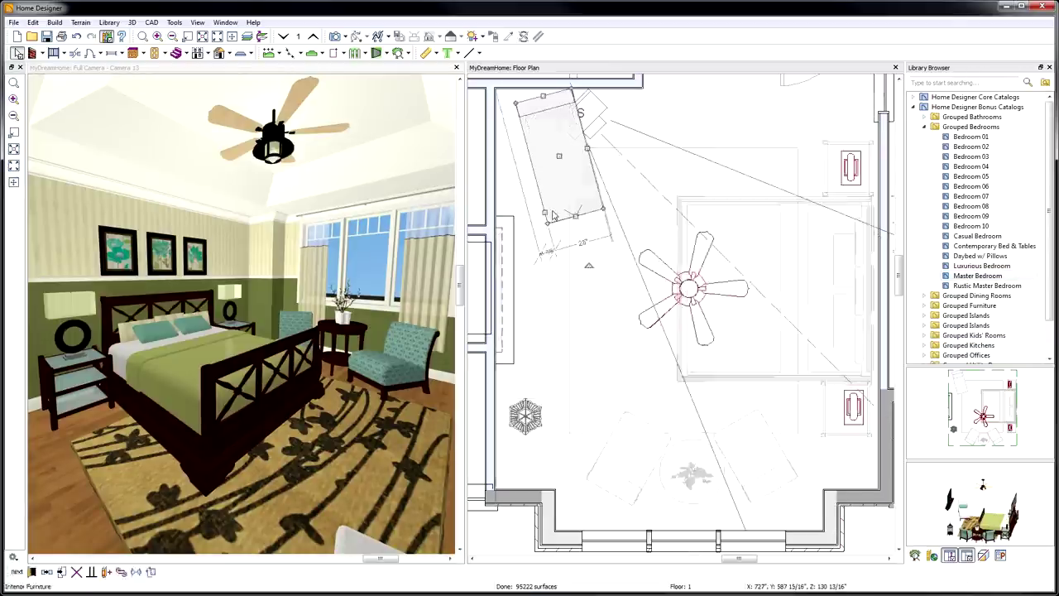
mouse_move(577, 215)
mouse_down()
mouse_move(591, 275)
mouse_move(565, 193)
mouse_move(566, 202)
mouse_up()
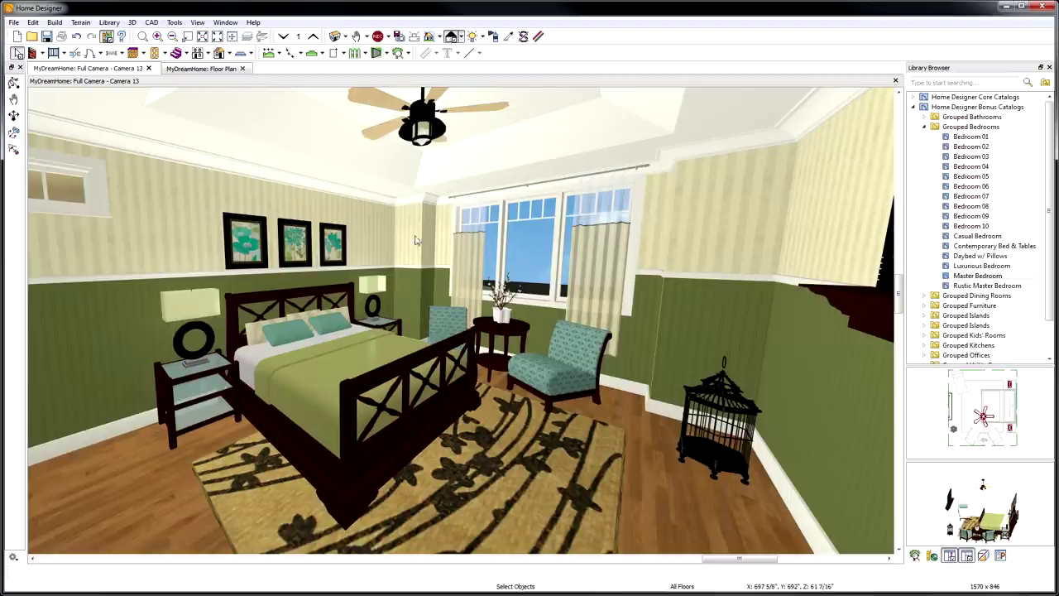
click(305, 247)
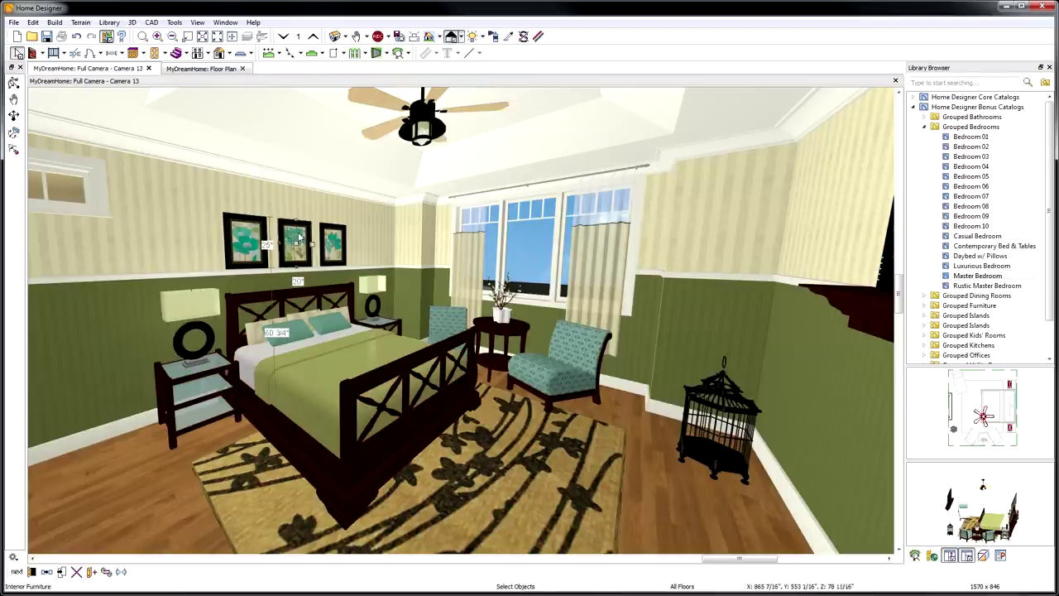
drag(294, 216, 298, 197)
click(367, 335)
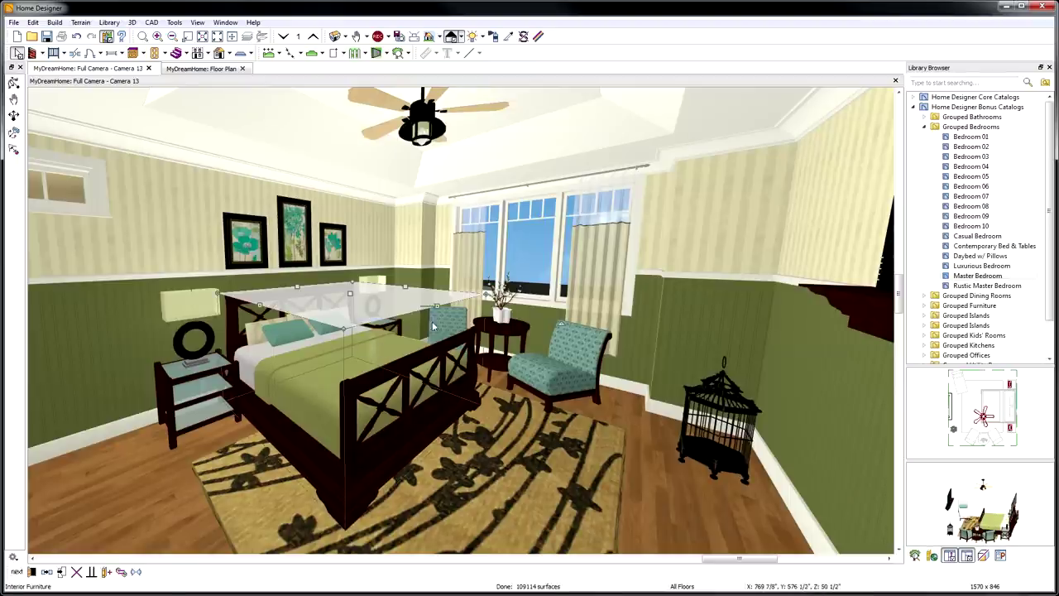
drag(445, 317, 461, 339)
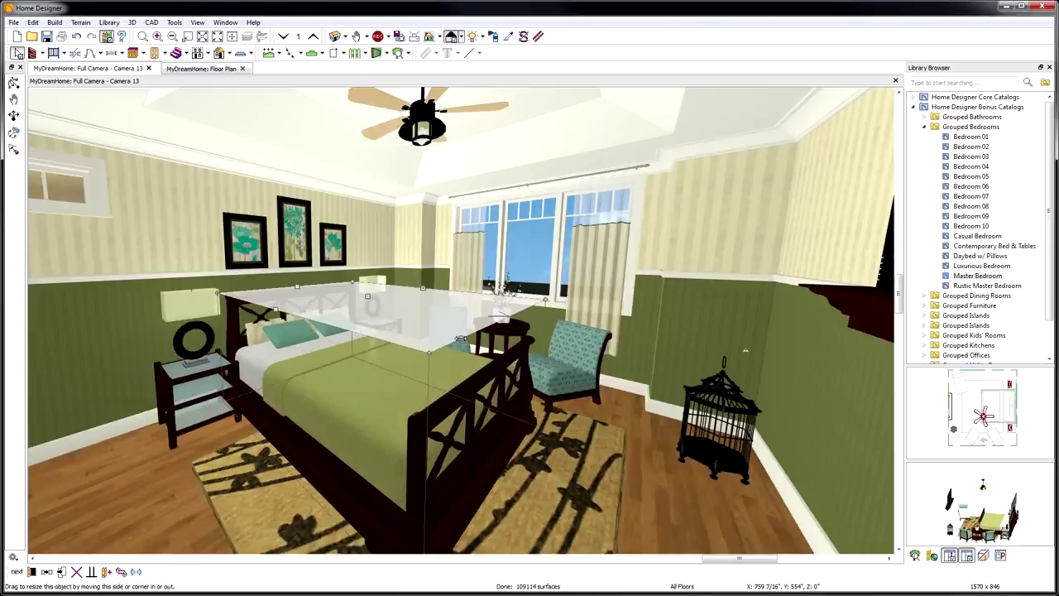
key(Escape)
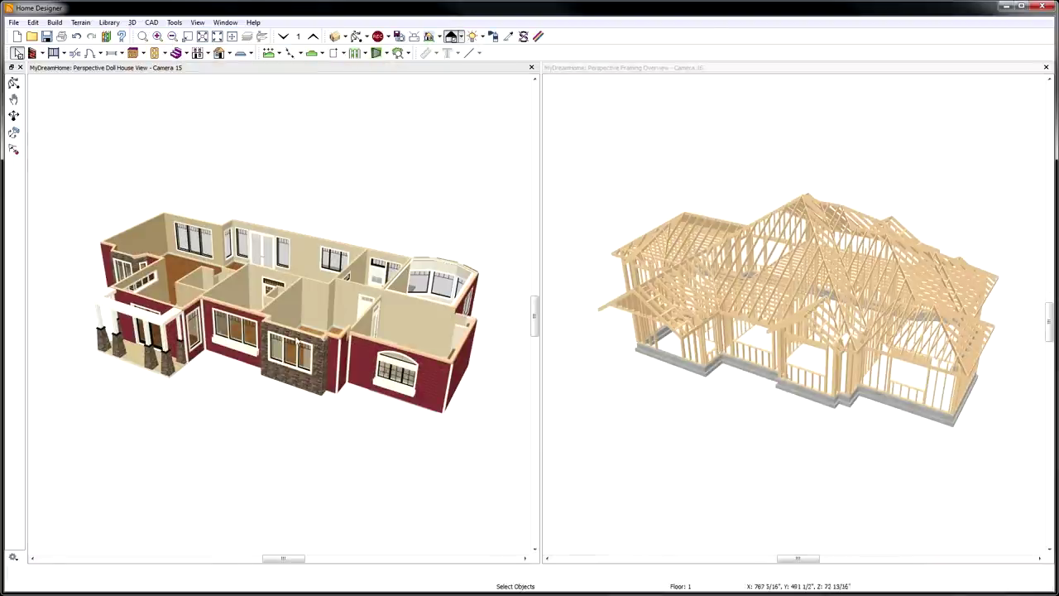
Step: Drag one of the house's walls to a new position to resize it
click(295, 332)
drag(296, 332, 258, 390)
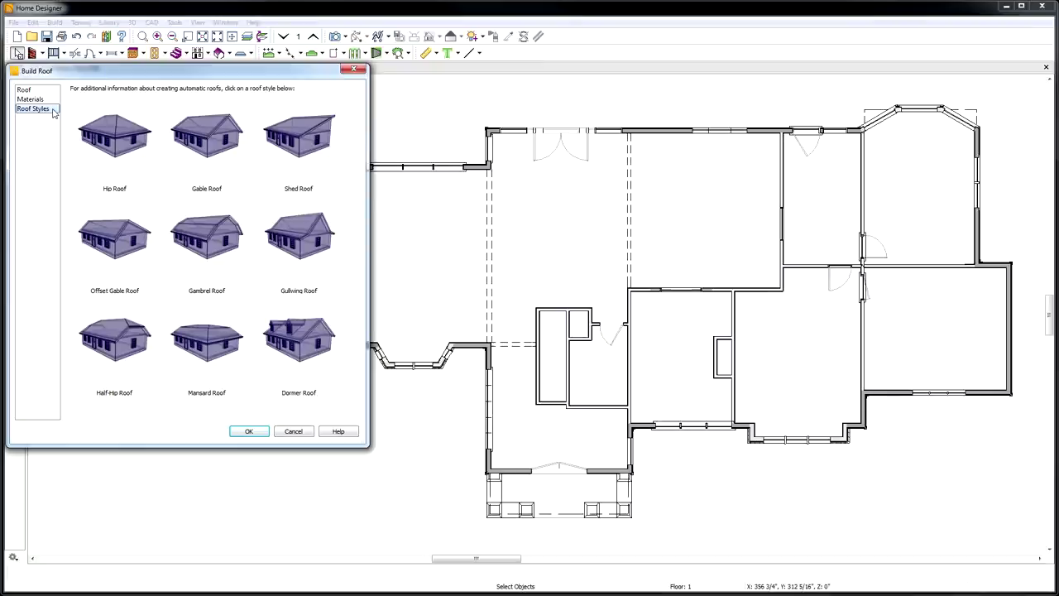
Step: Build the roof with automatic roof rebuilding turned on
click(53, 91)
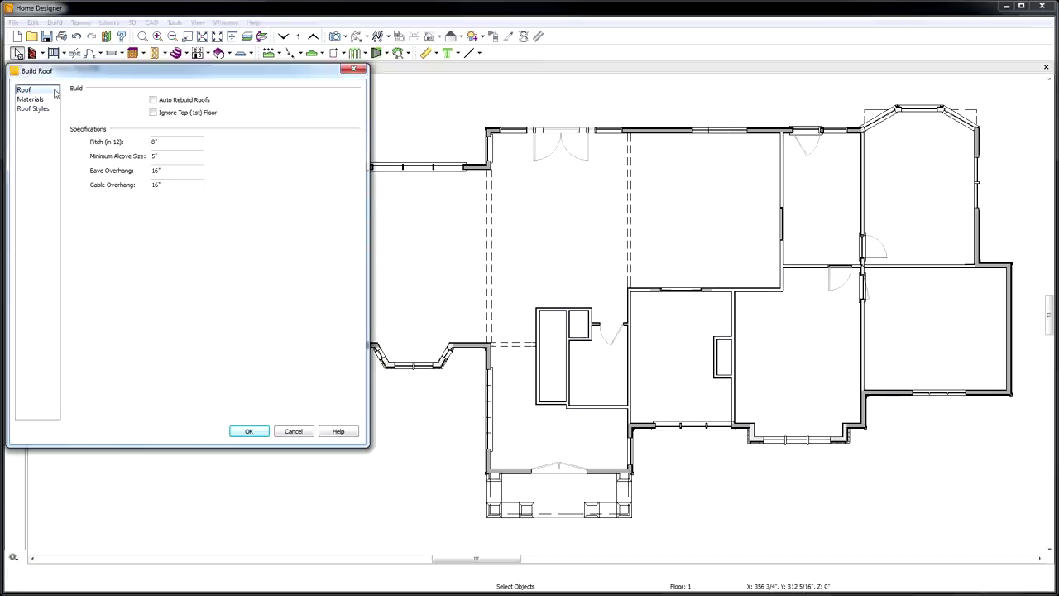
click(153, 101)
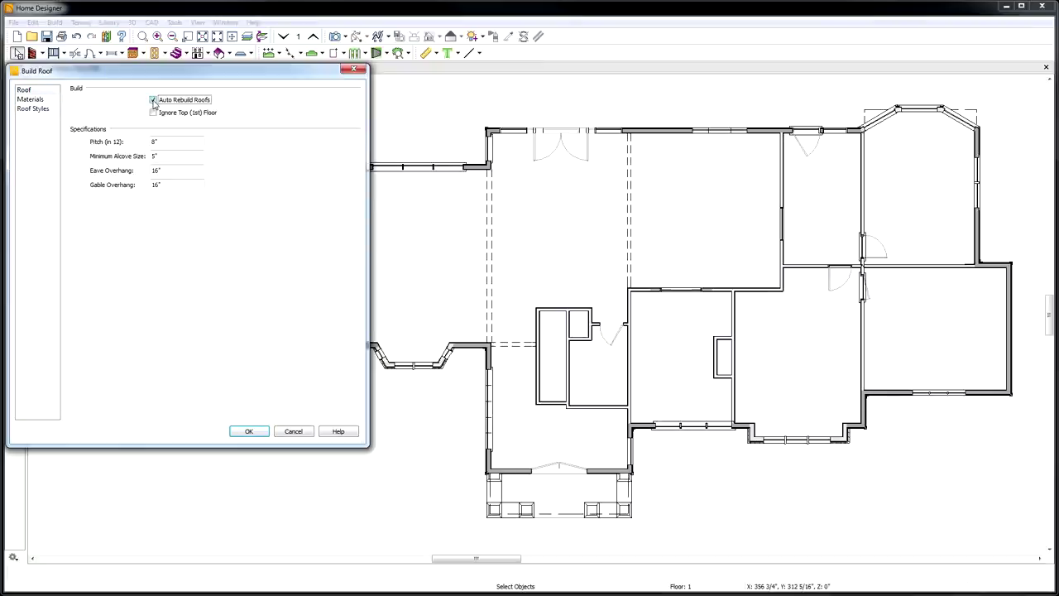
click(248, 432)
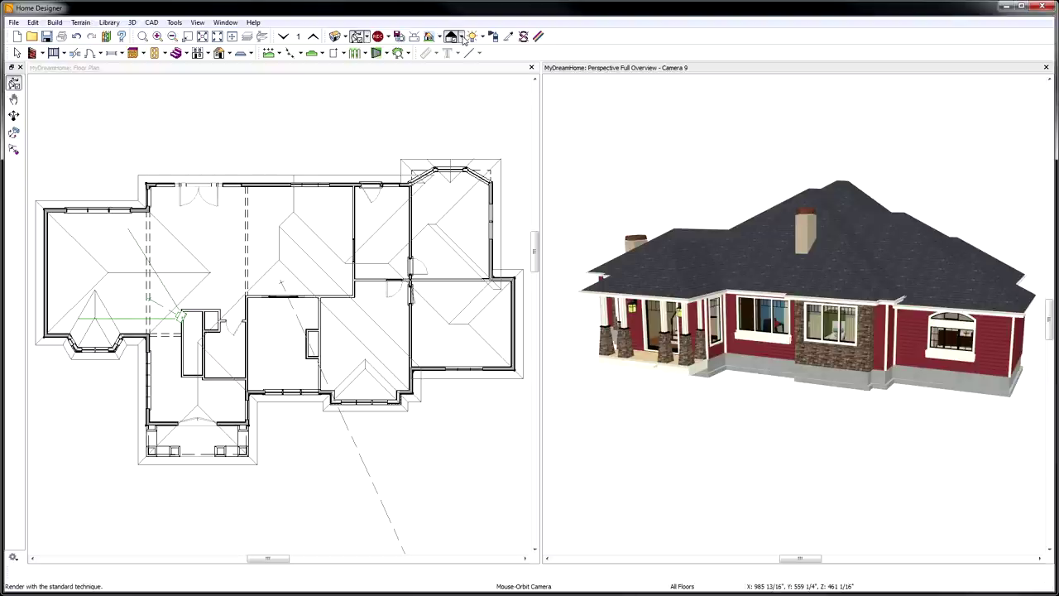
Step: Render the 3D view in Glass House style and orbit to another side
click(463, 38)
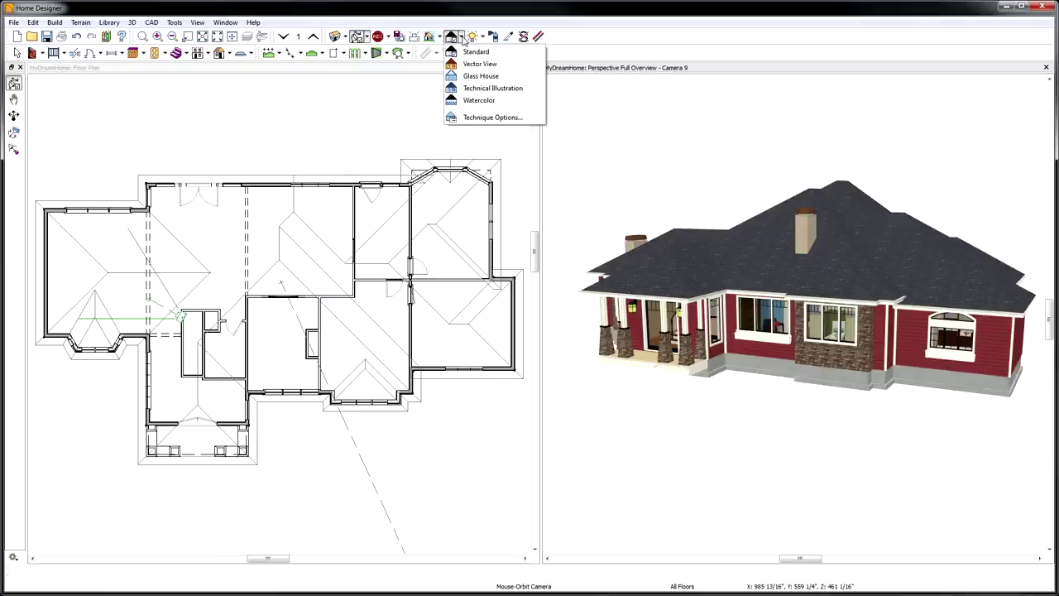
click(506, 79)
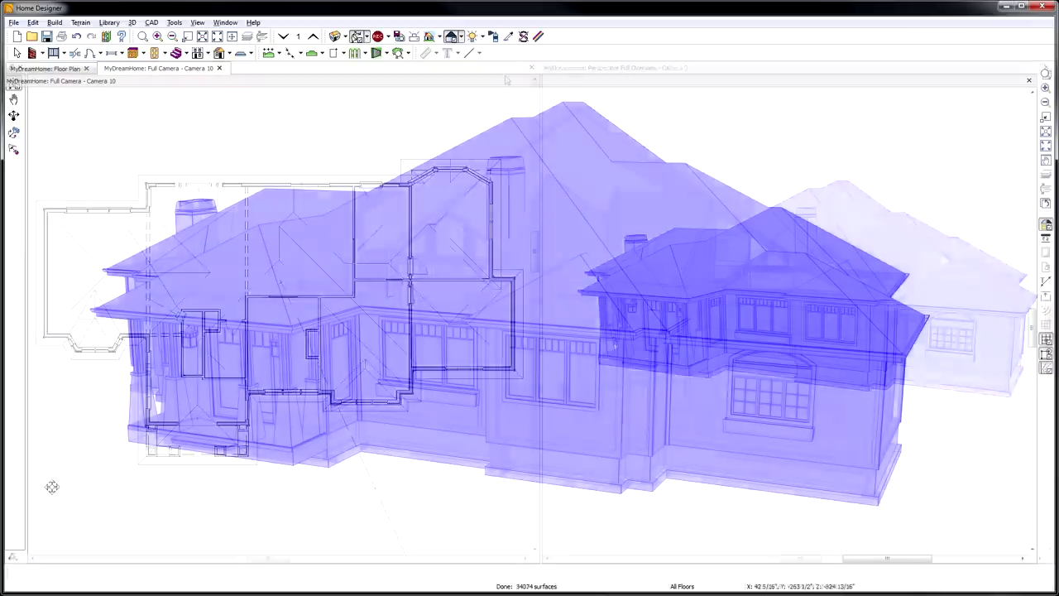
drag(52, 487, 466, 505)
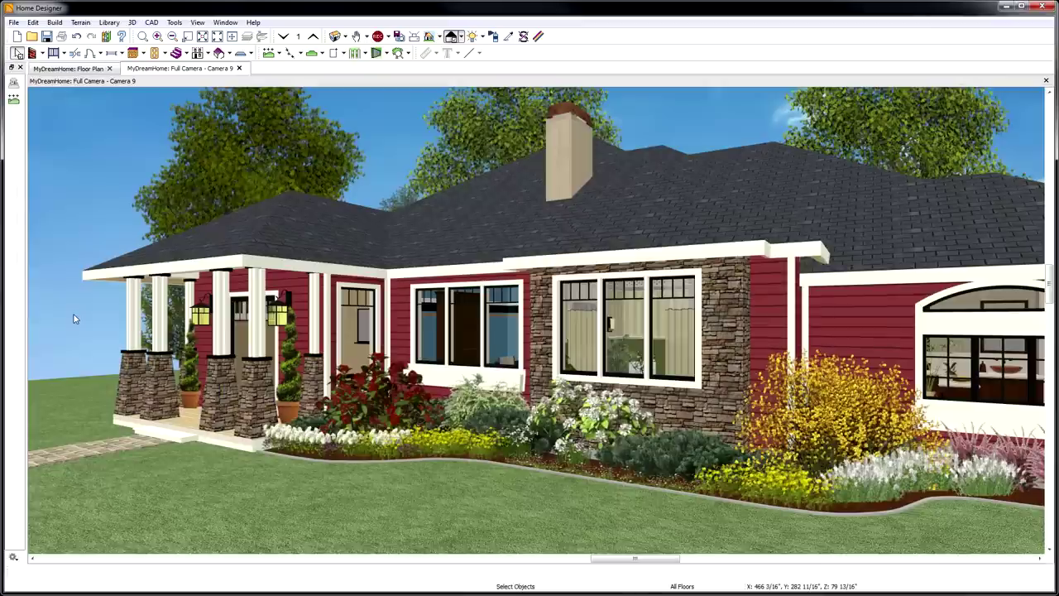
Step: Make the front porch and stone wall gables, then lower the stone gable's roof ridge
click(144, 402)
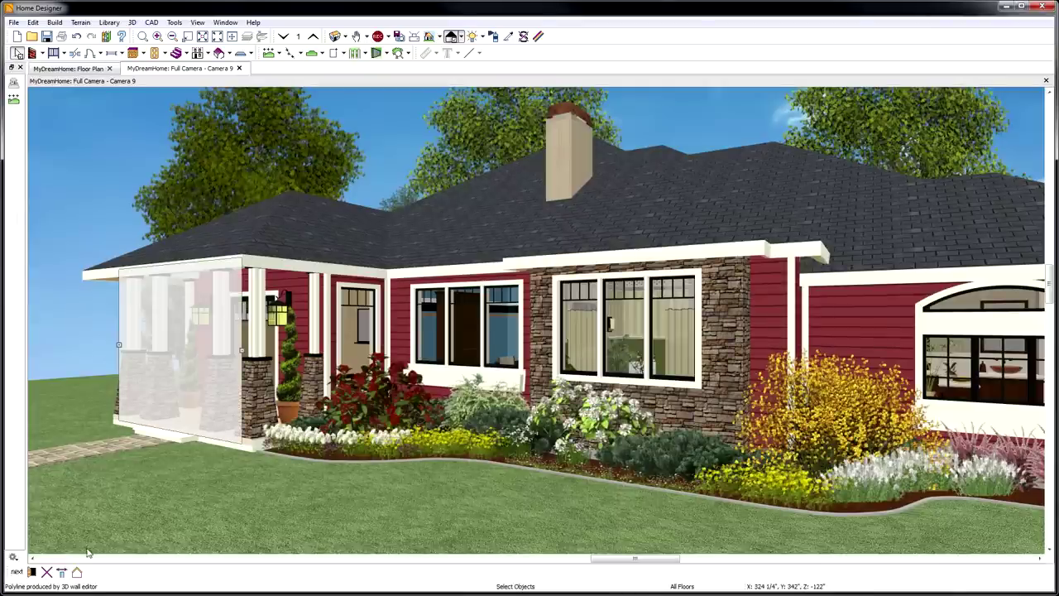
click(77, 573)
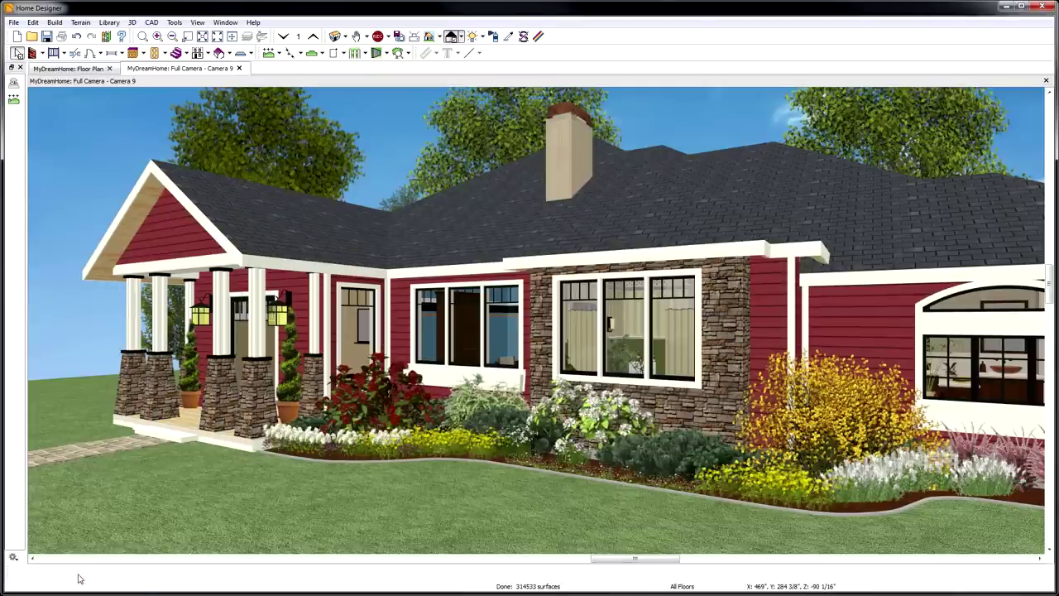
click(666, 417)
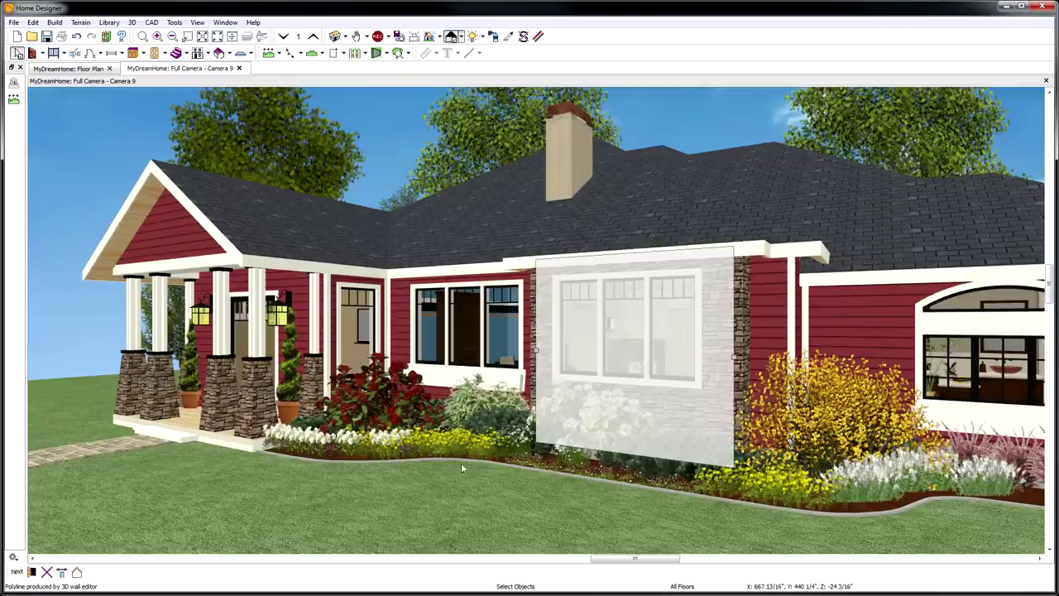
click(80, 575)
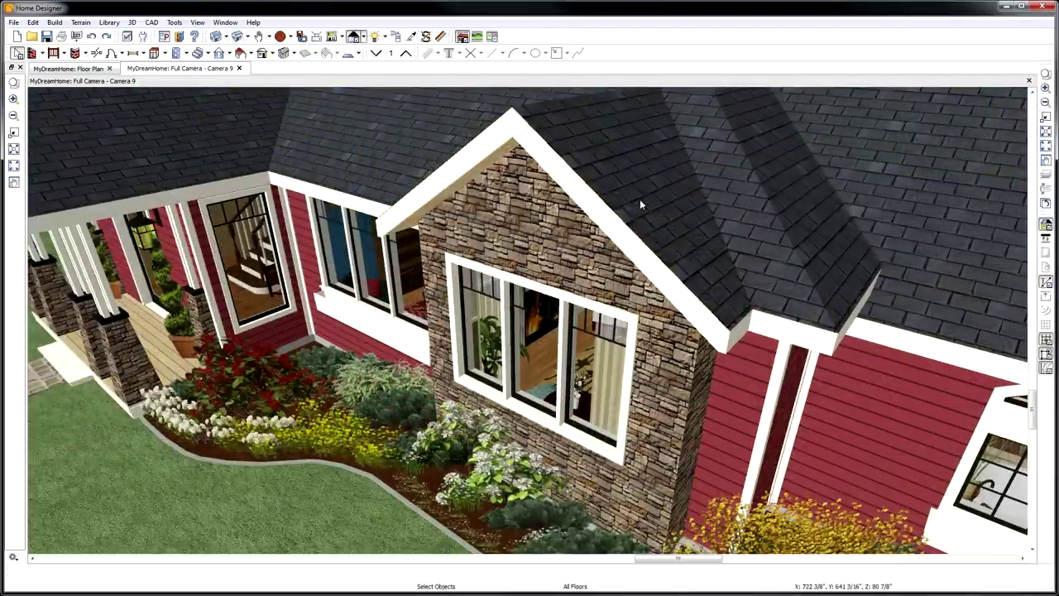
click(640, 198)
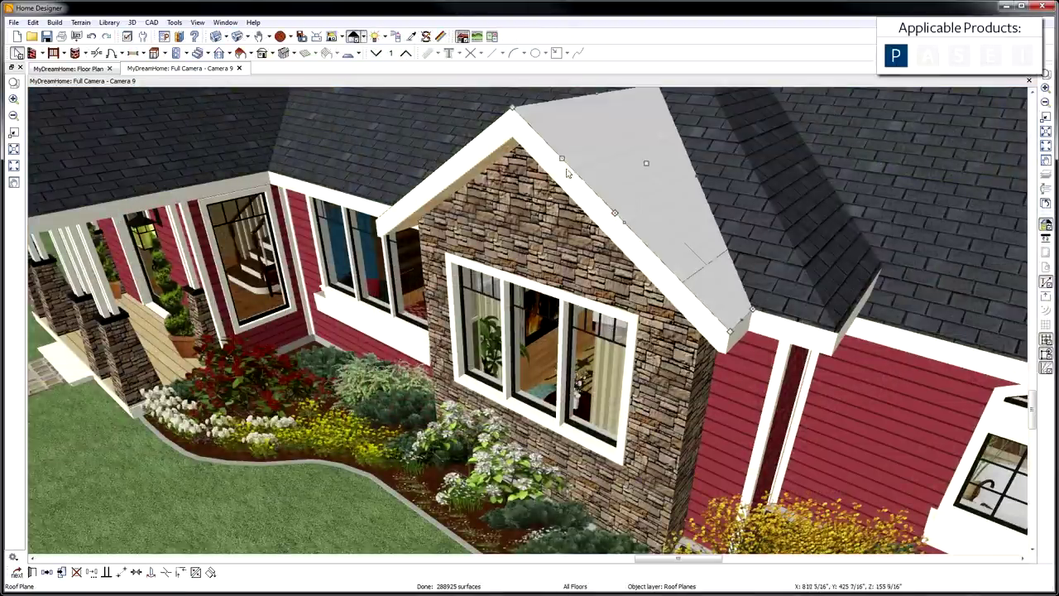
drag(563, 157, 546, 173)
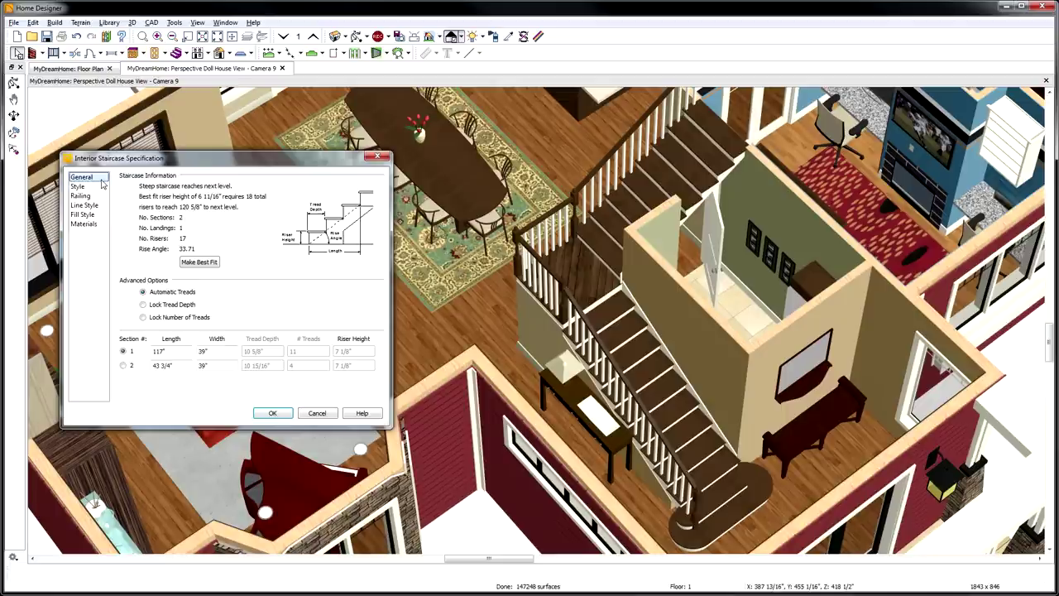
Step: Review the staircase dialog's style, railing and general information panels
click(101, 187)
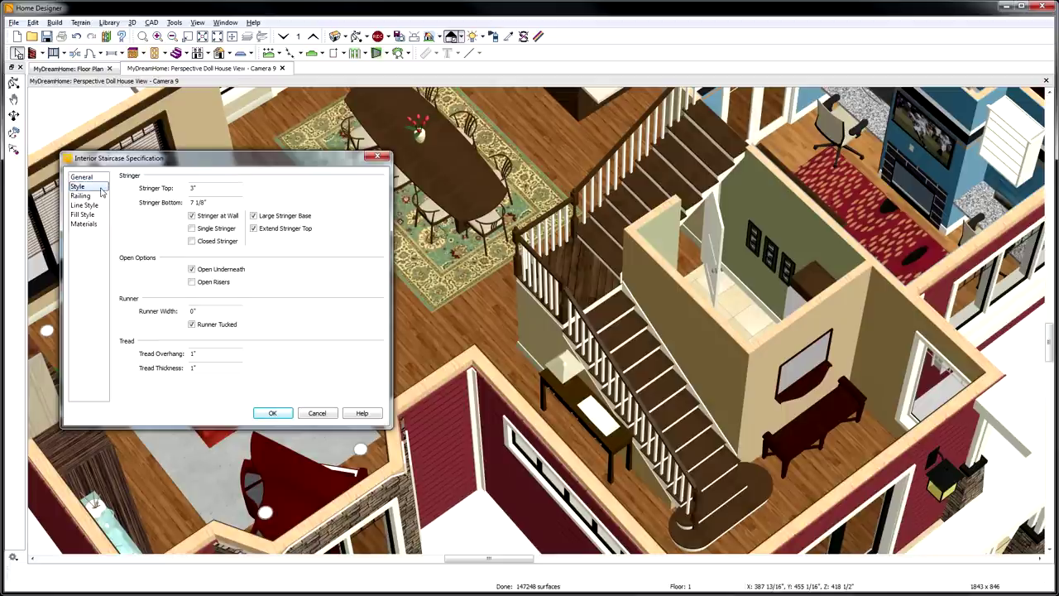
click(102, 198)
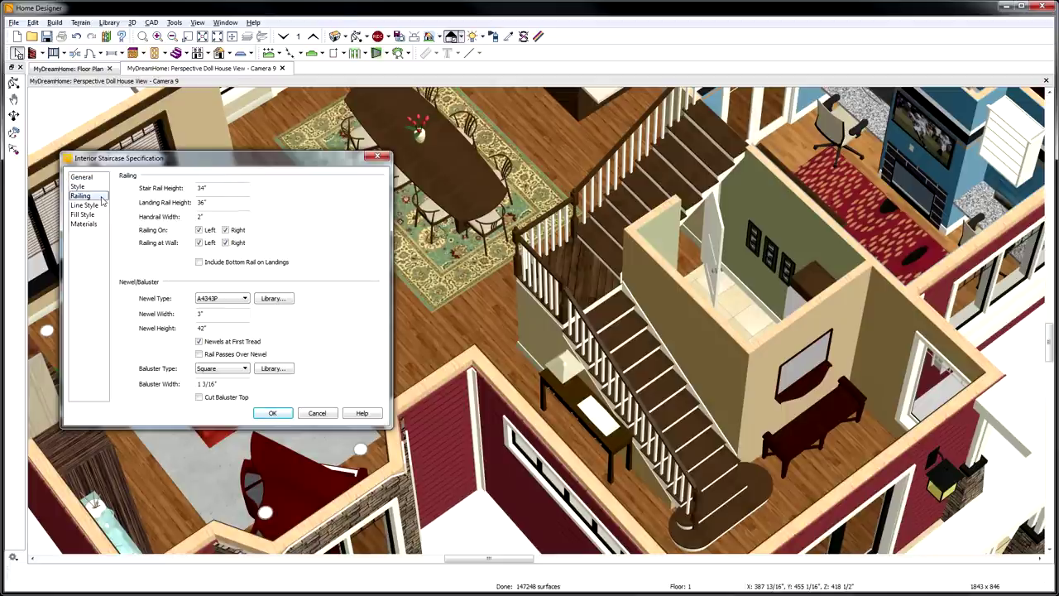
click(83, 177)
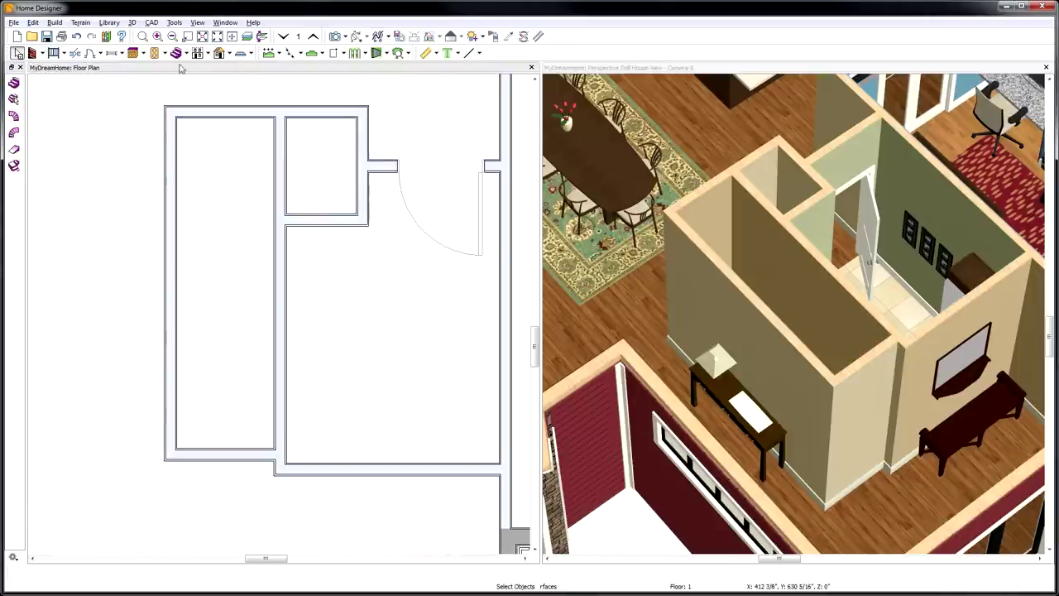
Step: Draw two straight stair runs joined by a landing and add an automatic stairwell
click(176, 52)
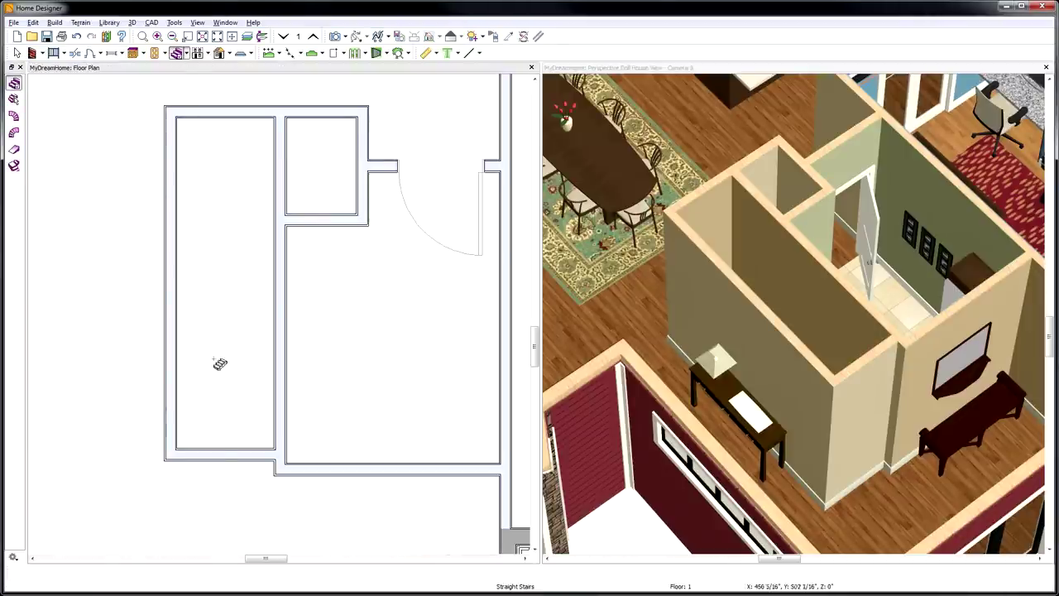
drag(223, 508, 247, 207)
drag(423, 174, 519, 169)
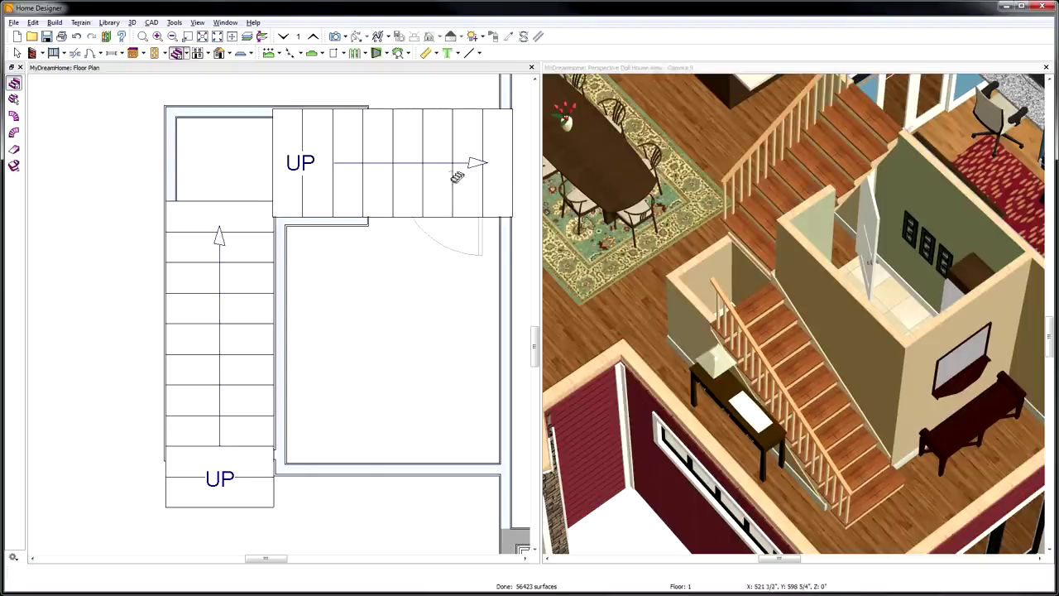
click(232, 159)
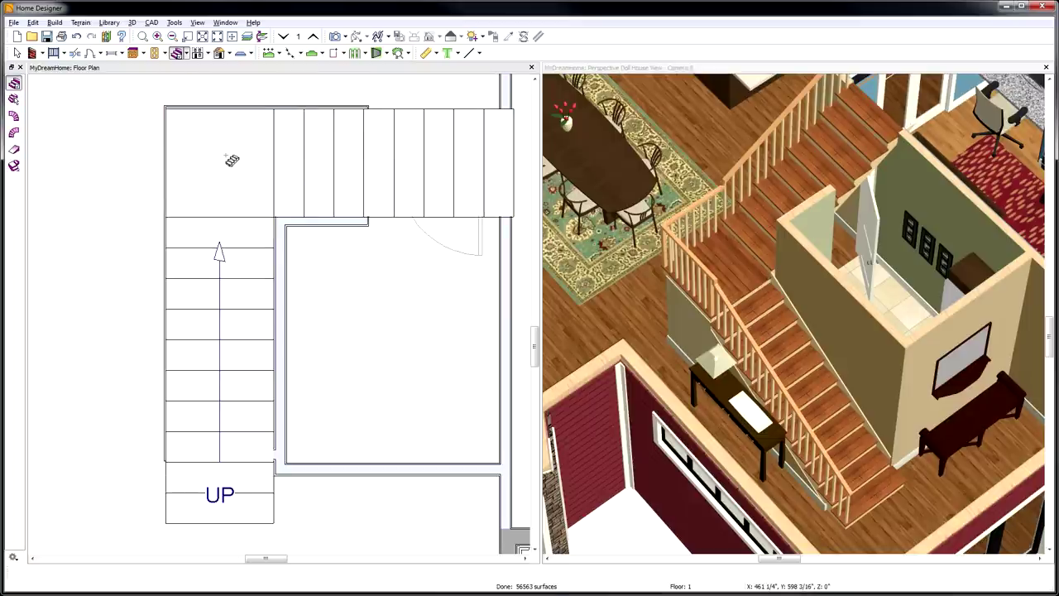
click(379, 178)
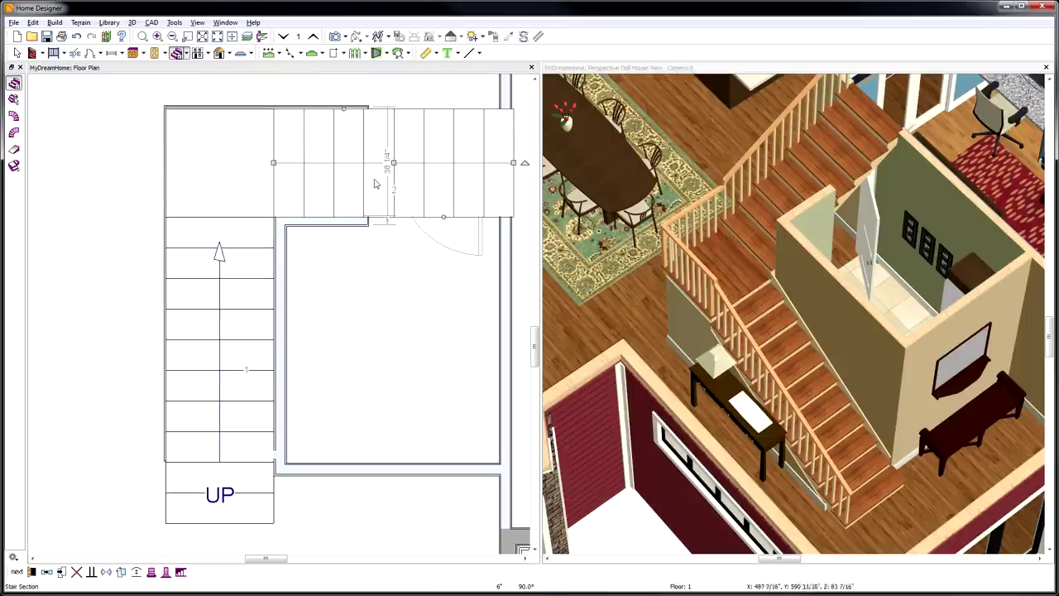
click(181, 572)
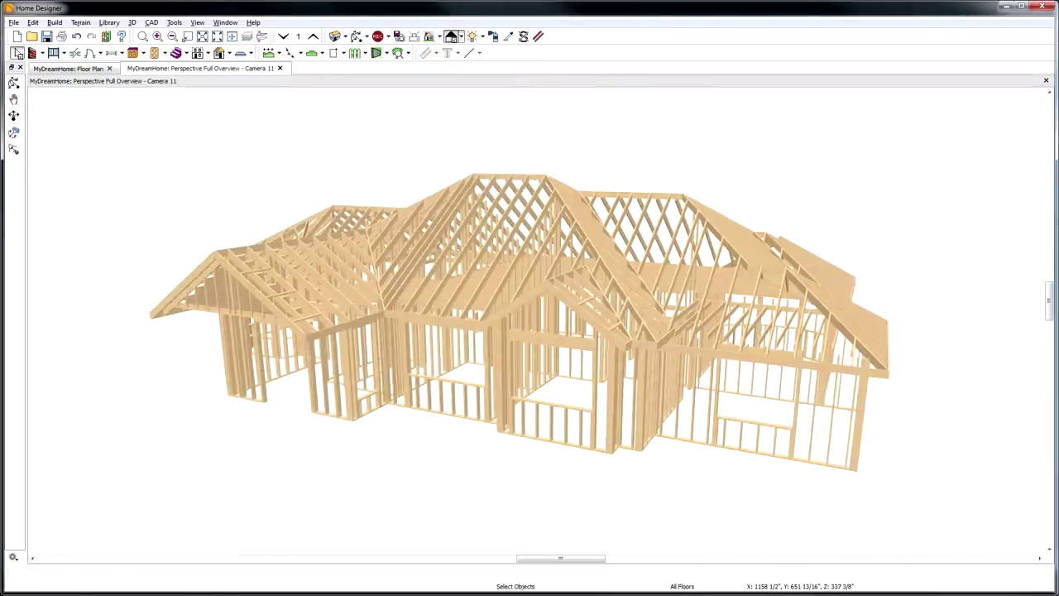
Step: Review the Build Framing panels (foundation, floor, walls, headers, roof) and price window W1 at $300
drag(75, 487, 466, 504)
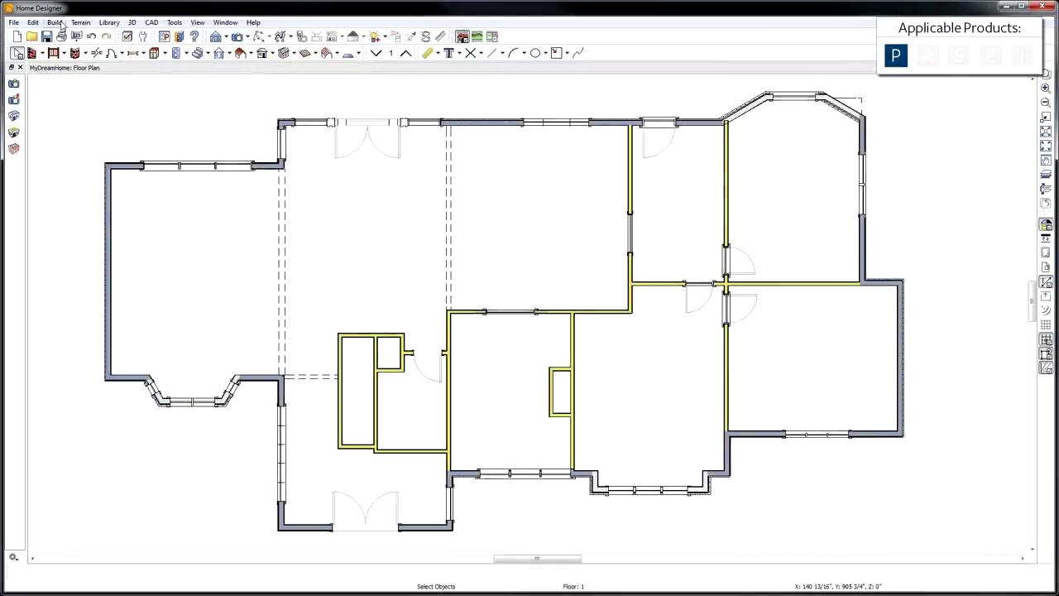
click(58, 22)
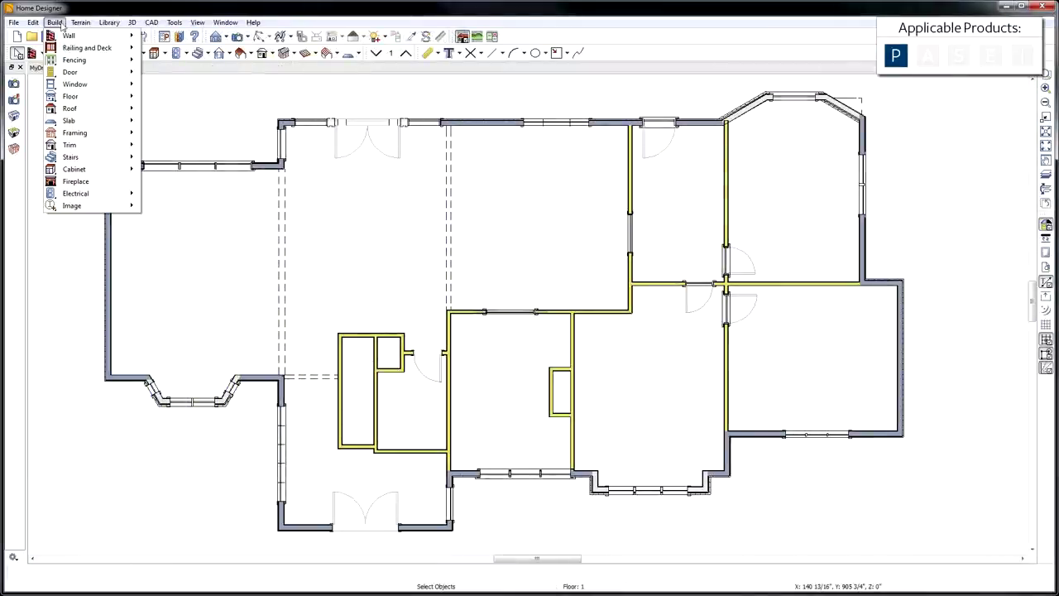
mouse_move(97, 138)
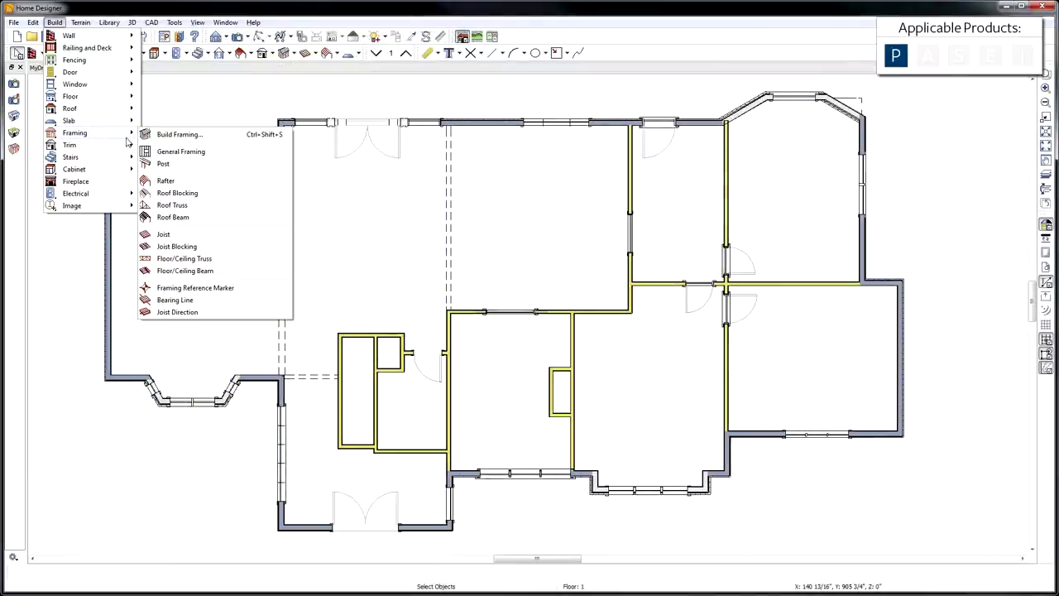
click(150, 134)
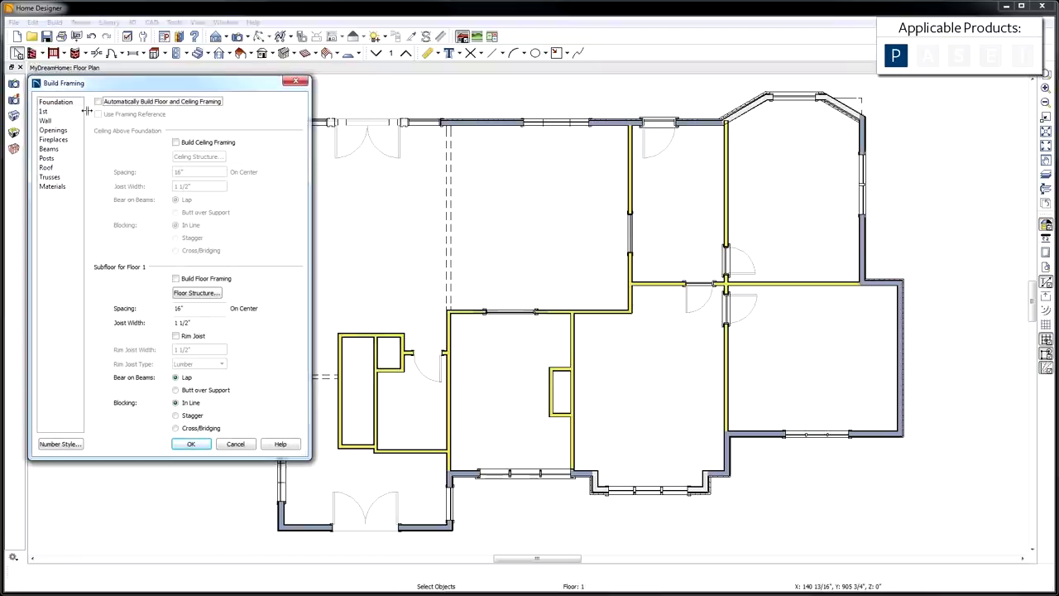
click(81, 103)
click(79, 111)
click(78, 120)
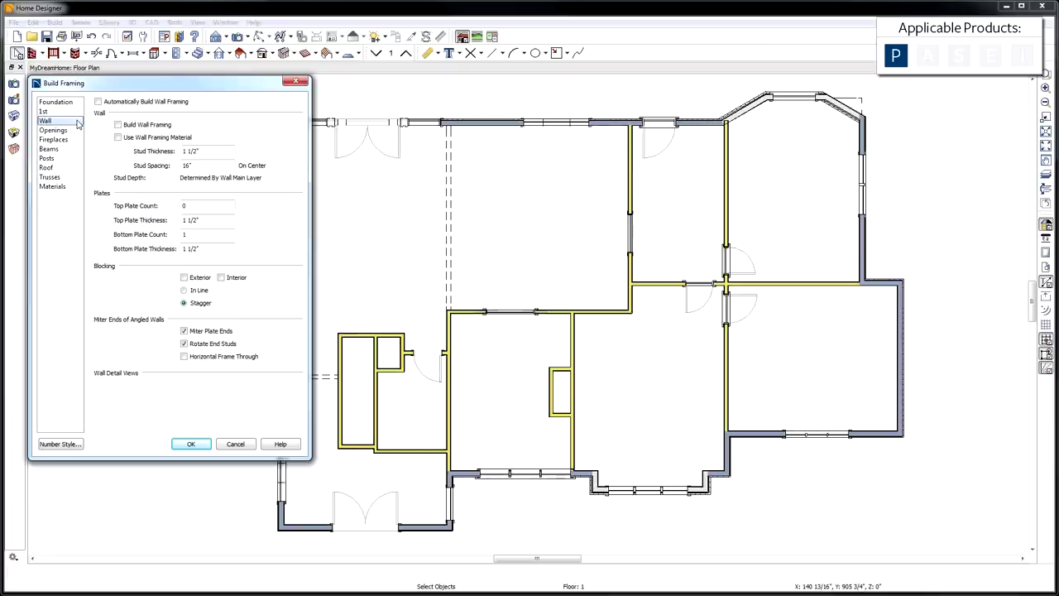
click(78, 131)
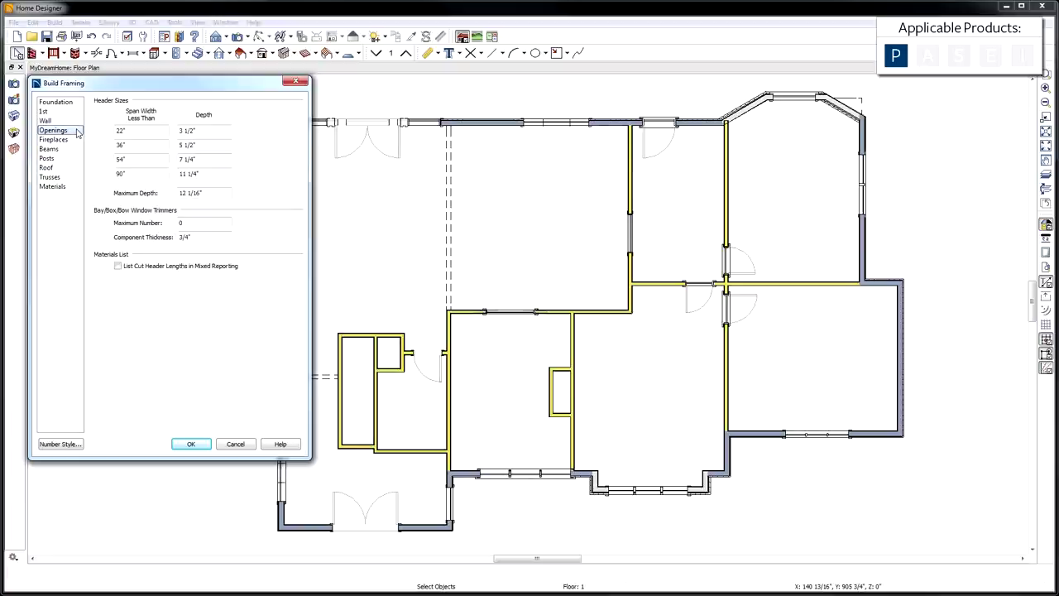
click(73, 168)
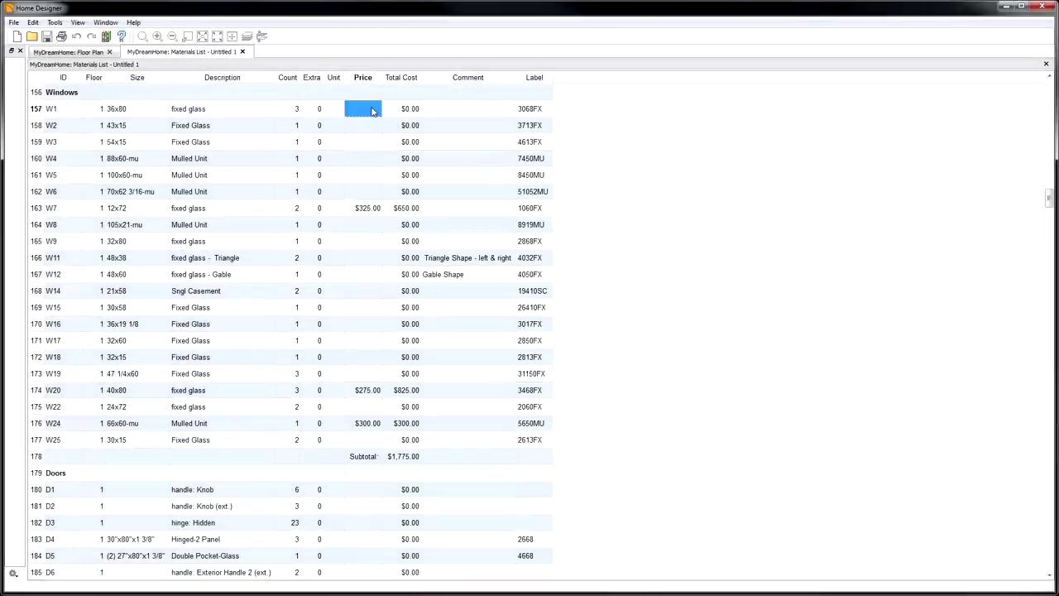
text(300)
key(Return)
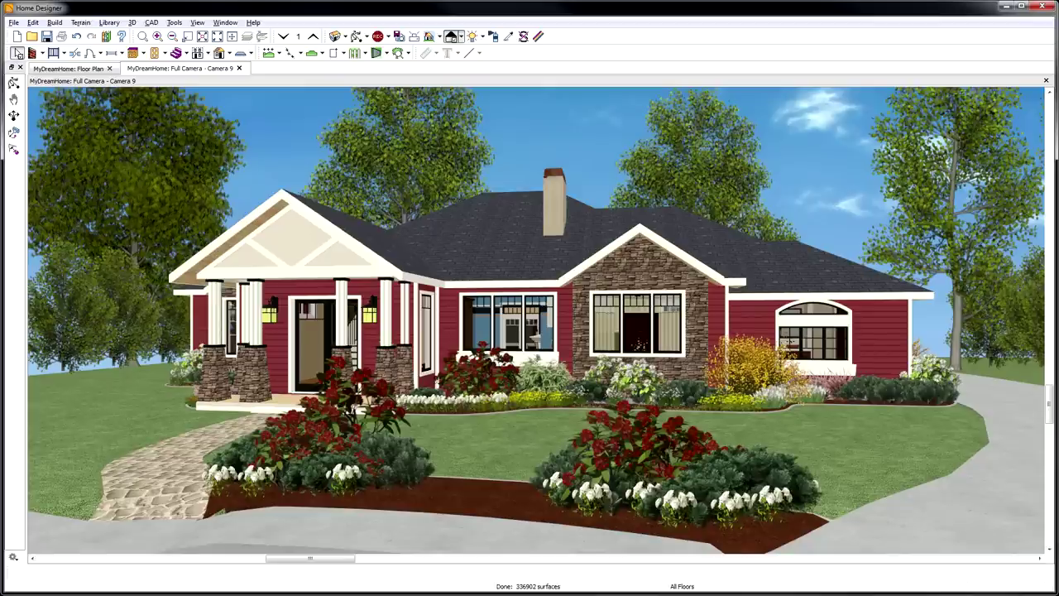
Step: Show the front elevation, then orbit a Perspective Full Overview around to the front entry
click(356, 37)
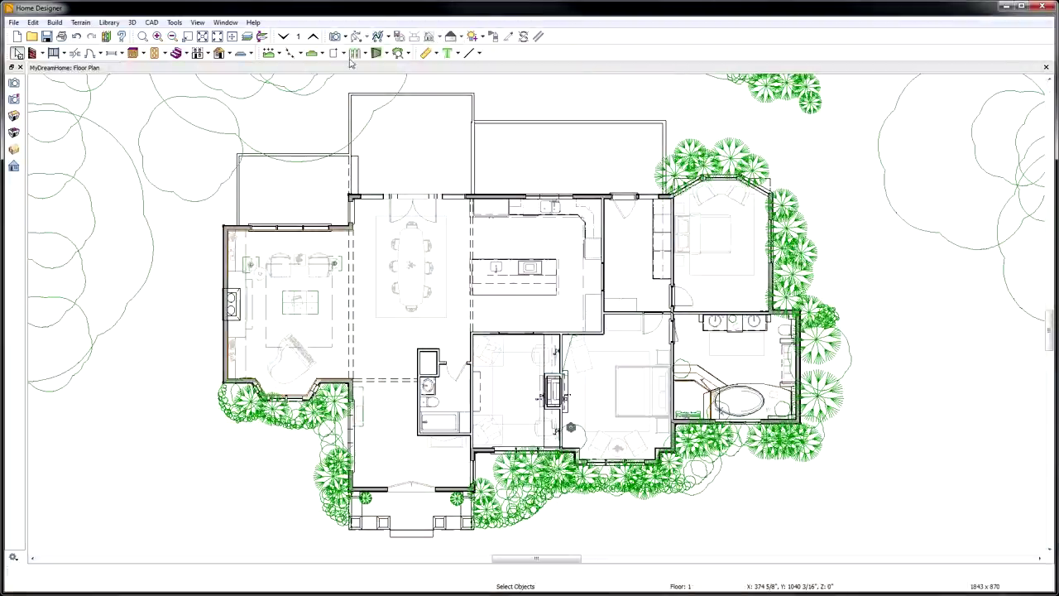
click(346, 36)
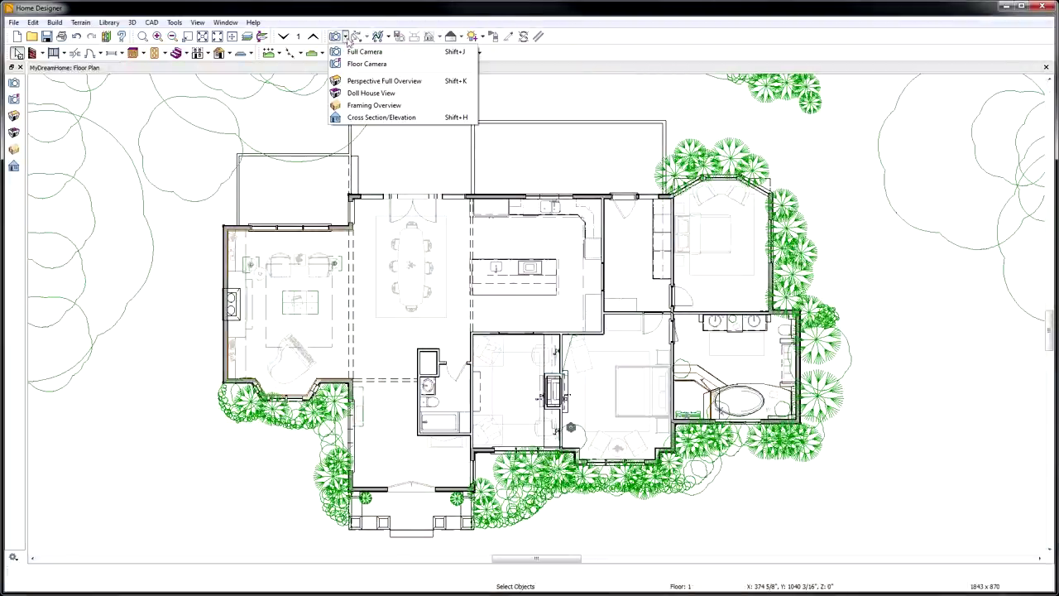
click(428, 84)
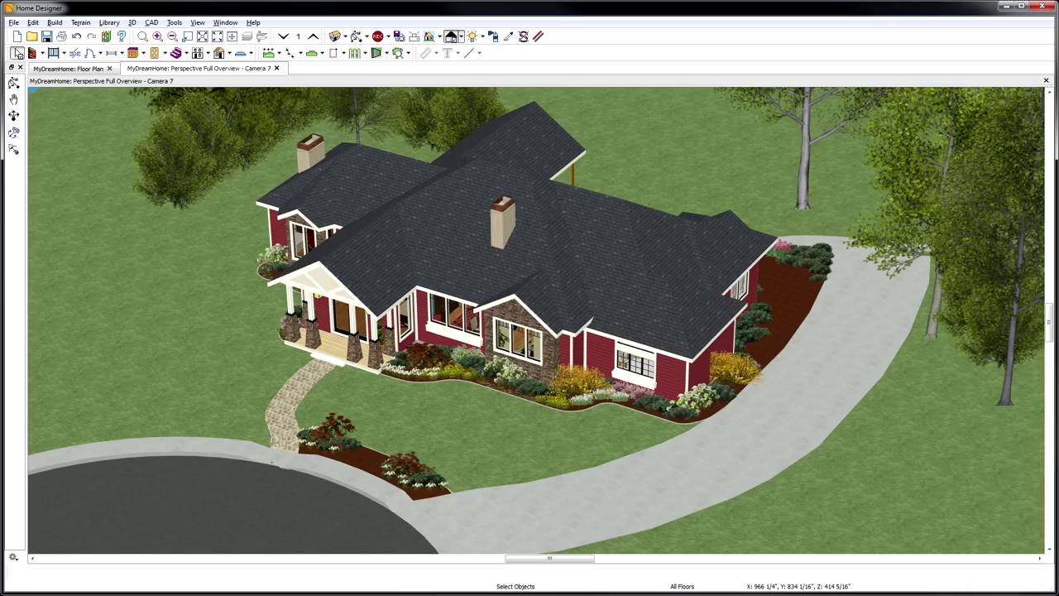
drag(49, 488, 466, 505)
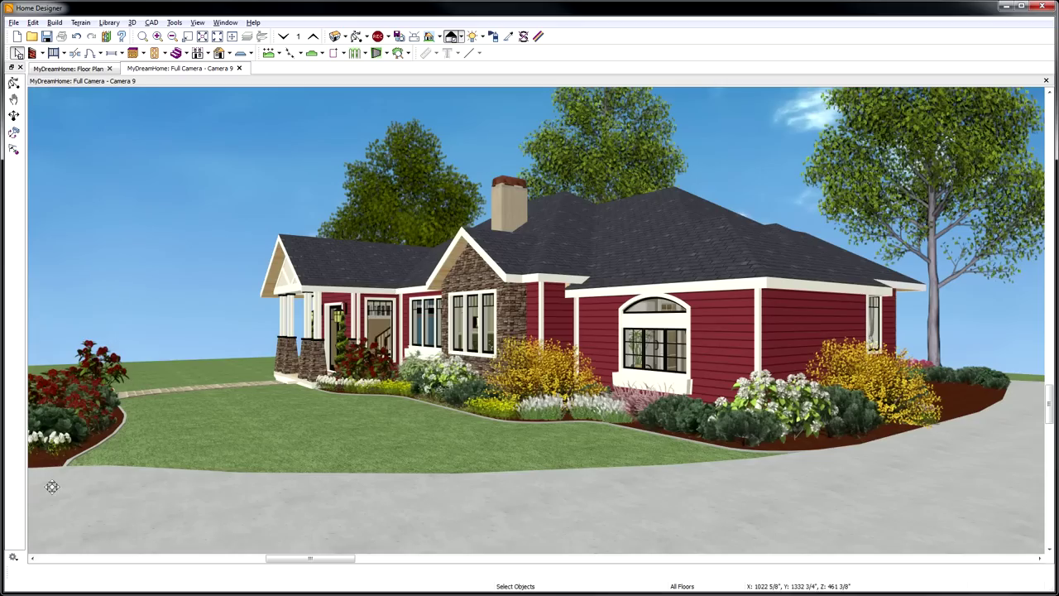
drag(49, 487, 292, 497)
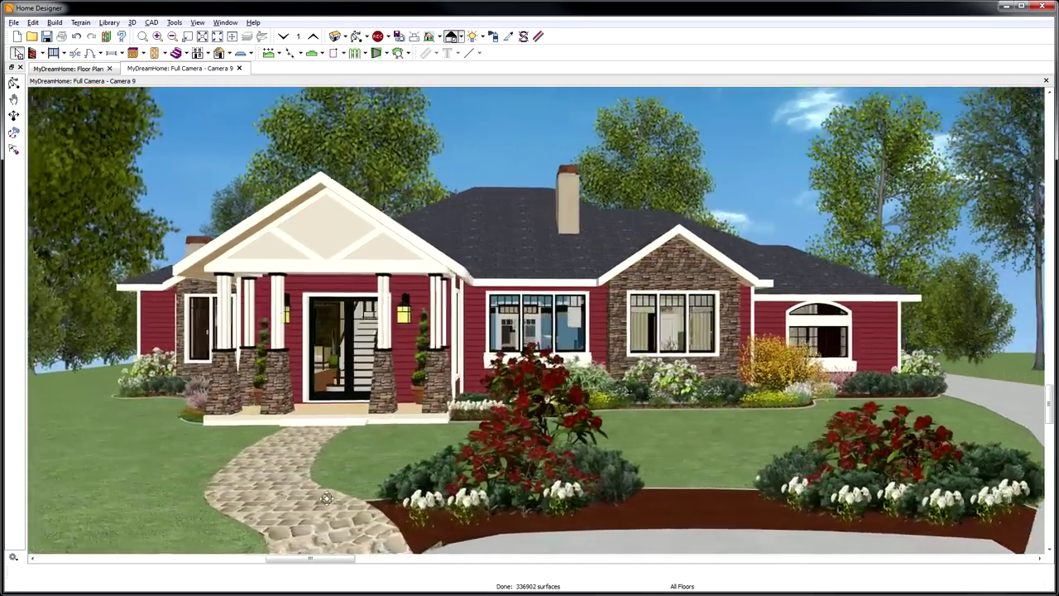
drag(331, 499, 466, 504)
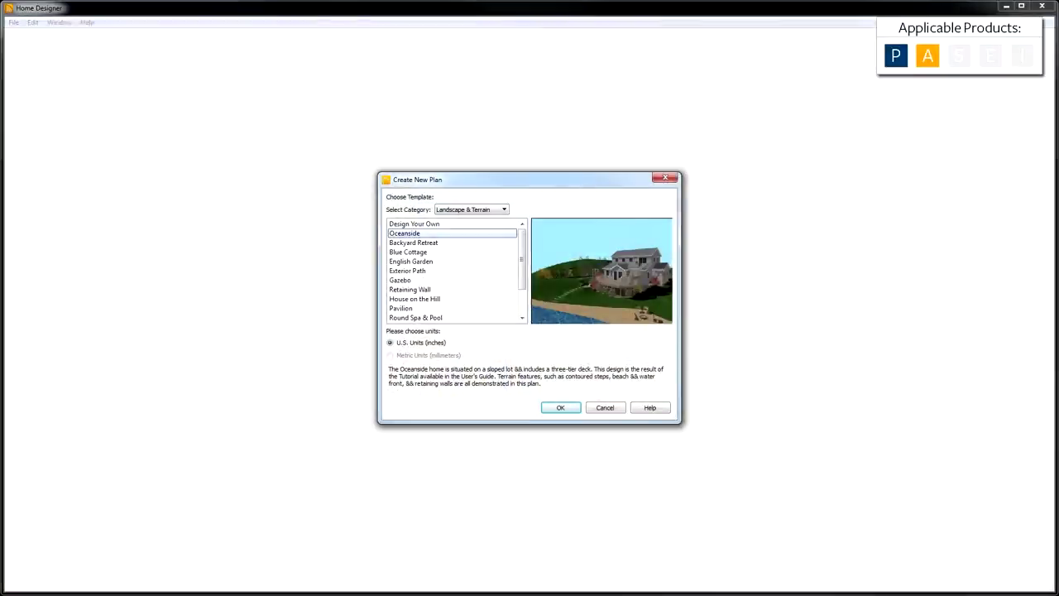
Step: Preview the Landscape & Terrain templates, including Backyard Retreat and Pavilion
click(416, 317)
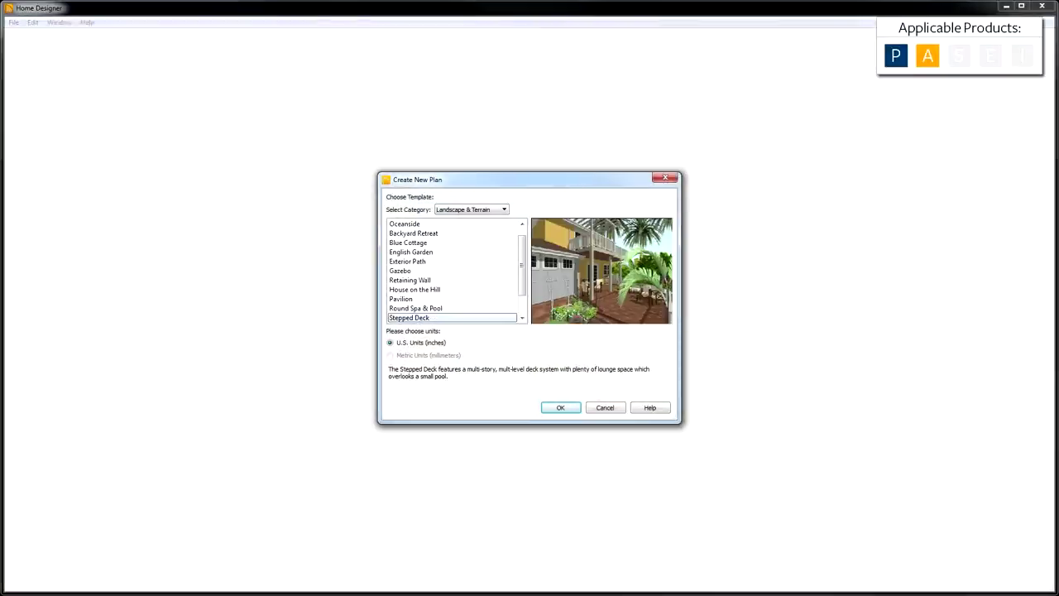
click(414, 243)
click(401, 308)
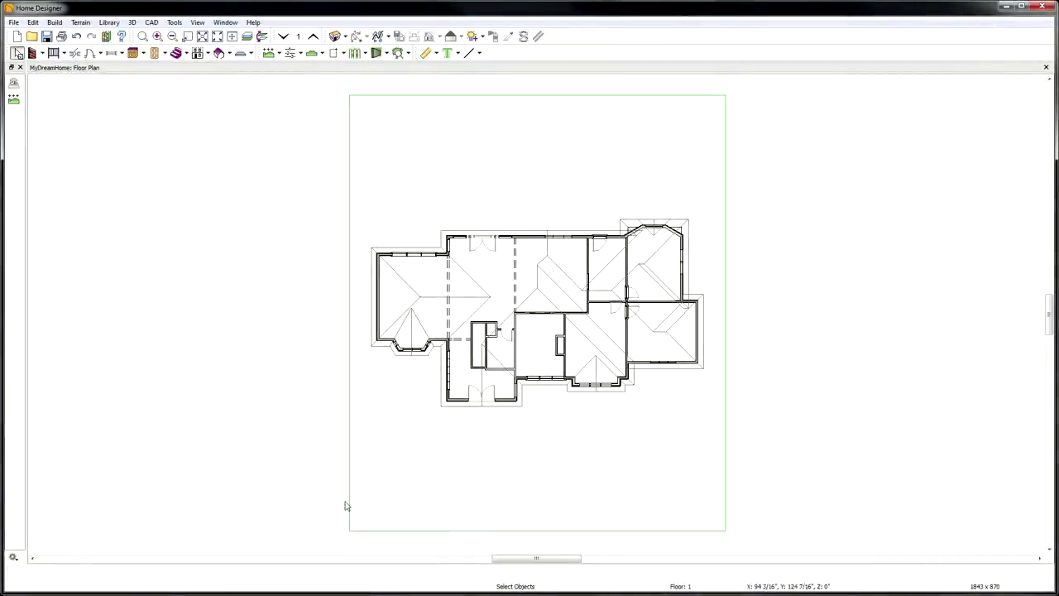
Step: Clip the lot's top-left corner diagonally by adding a break to the terrain perimeter
click(348, 503)
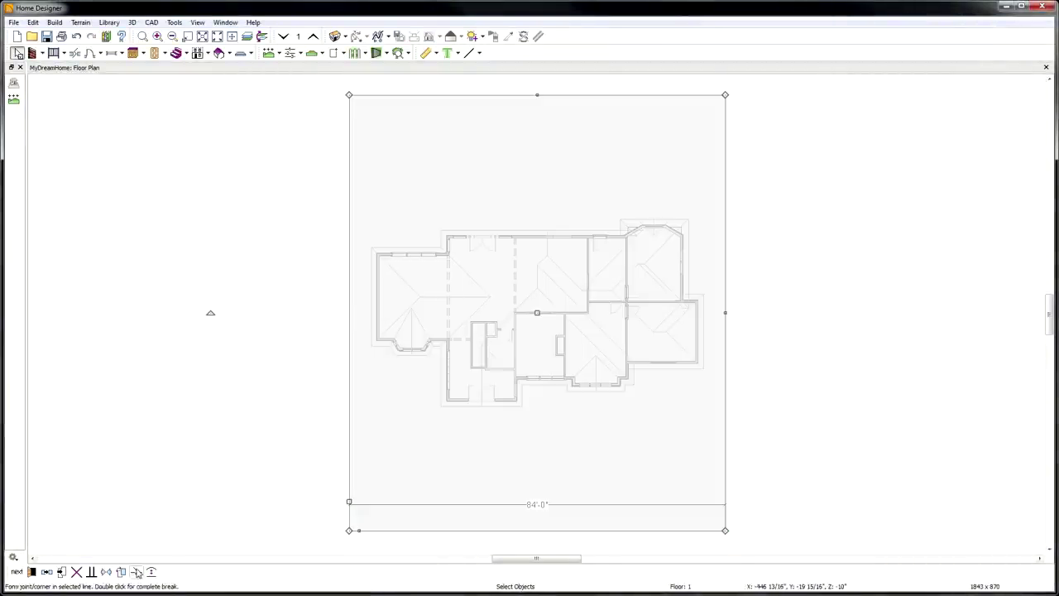
click(351, 193)
drag(348, 94, 440, 96)
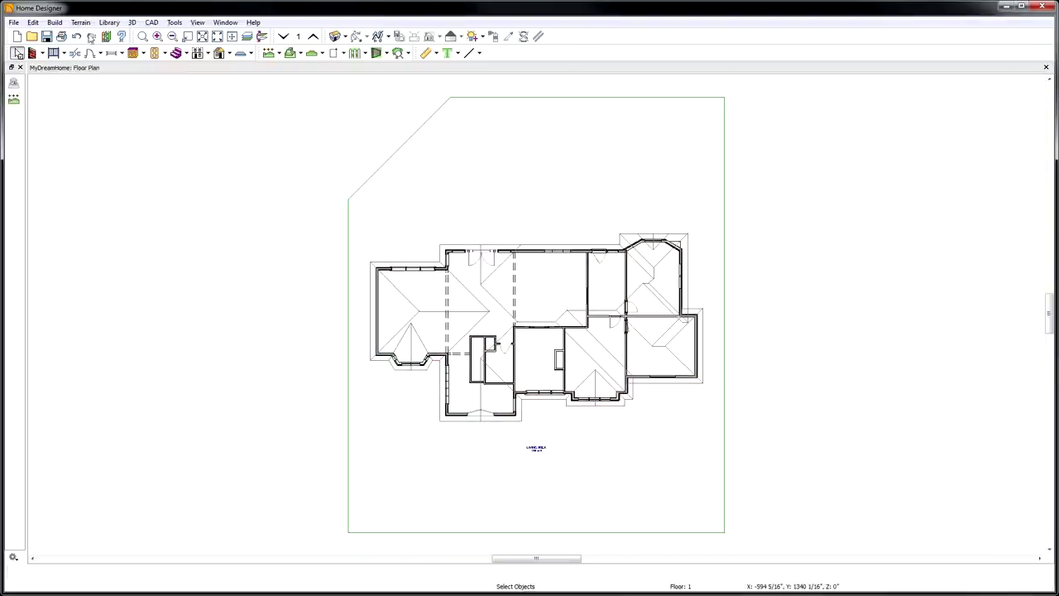
Step: Draw an elevation line of 10 across the top of the lot and build the terrain
click(80, 22)
mouse_move(176, 71)
click(215, 79)
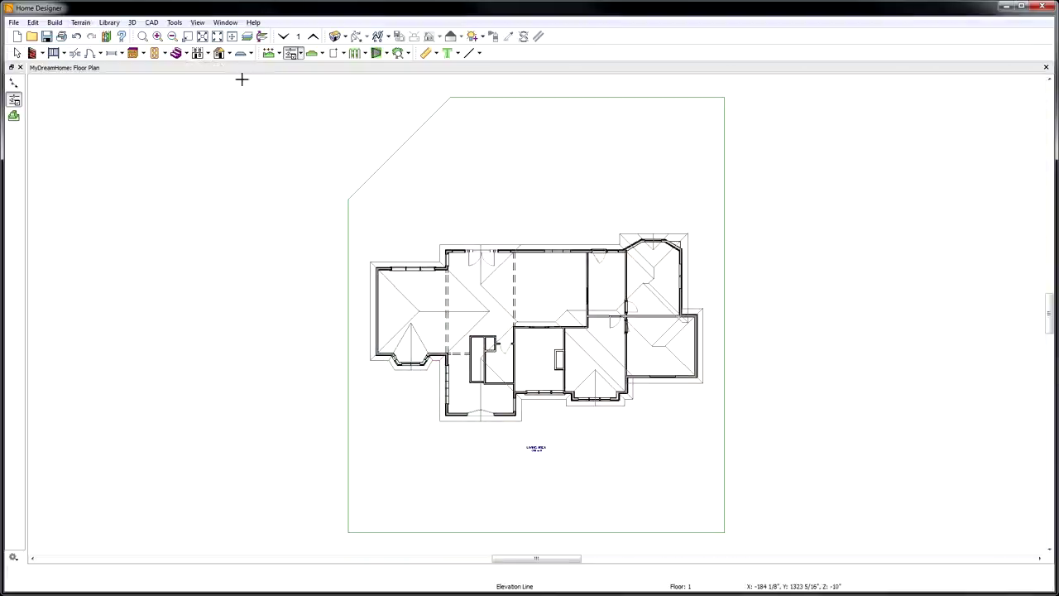
drag(406, 140, 716, 141)
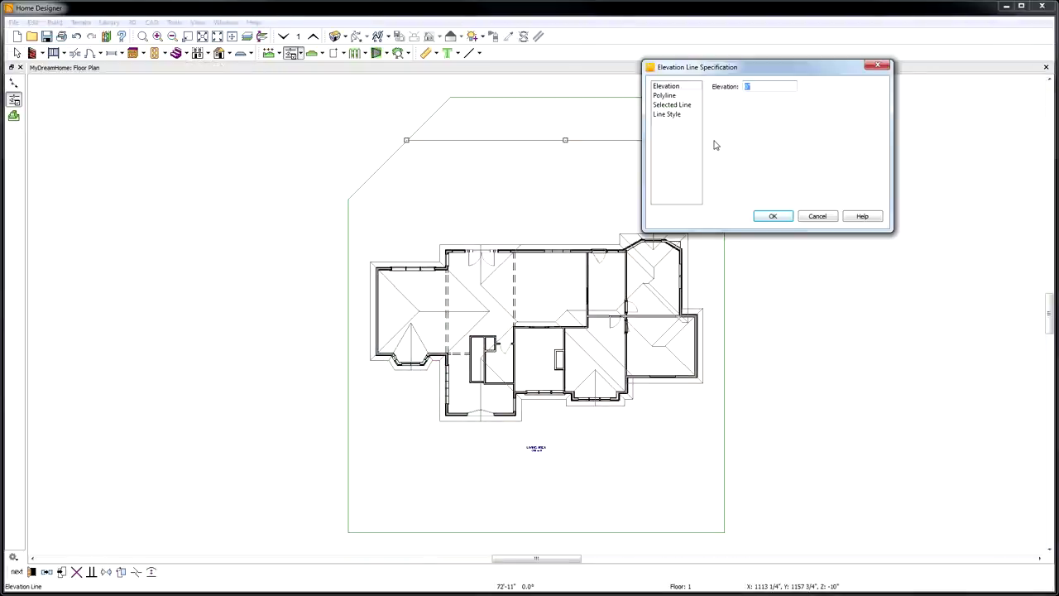
text(10)
key(Return)
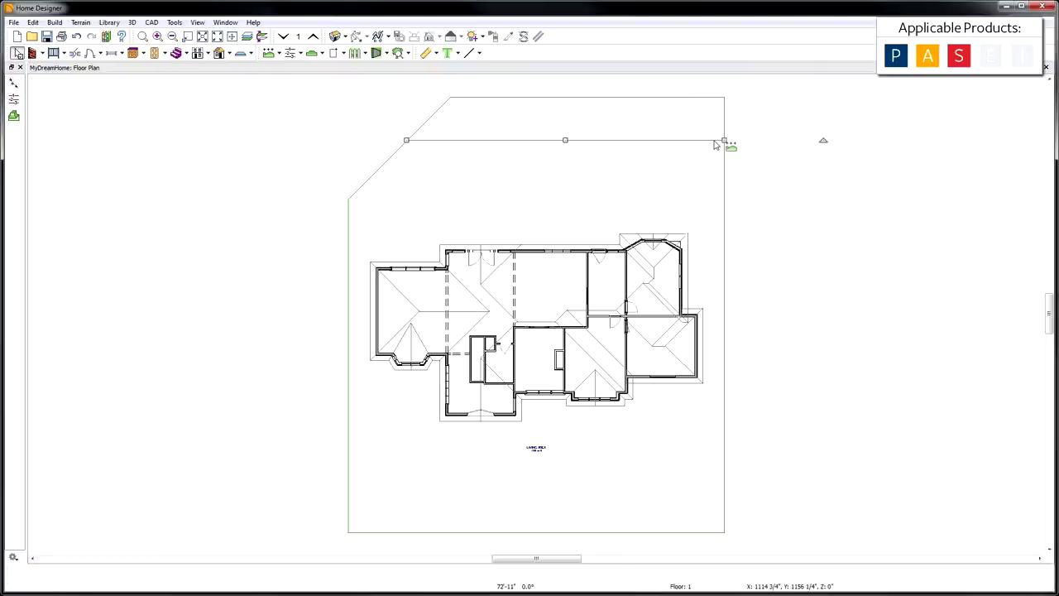
click(83, 23)
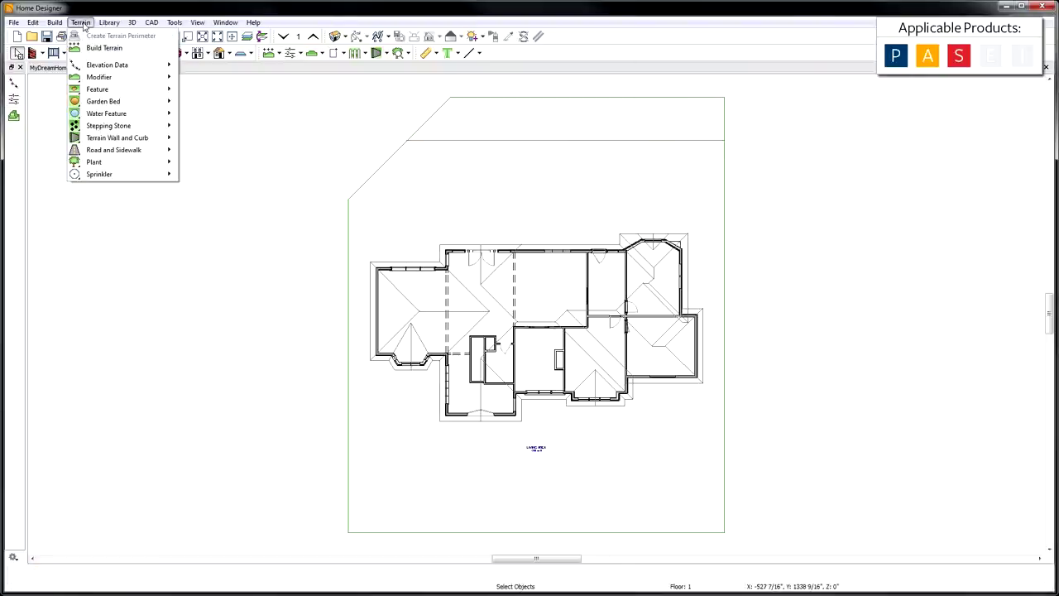
click(116, 48)
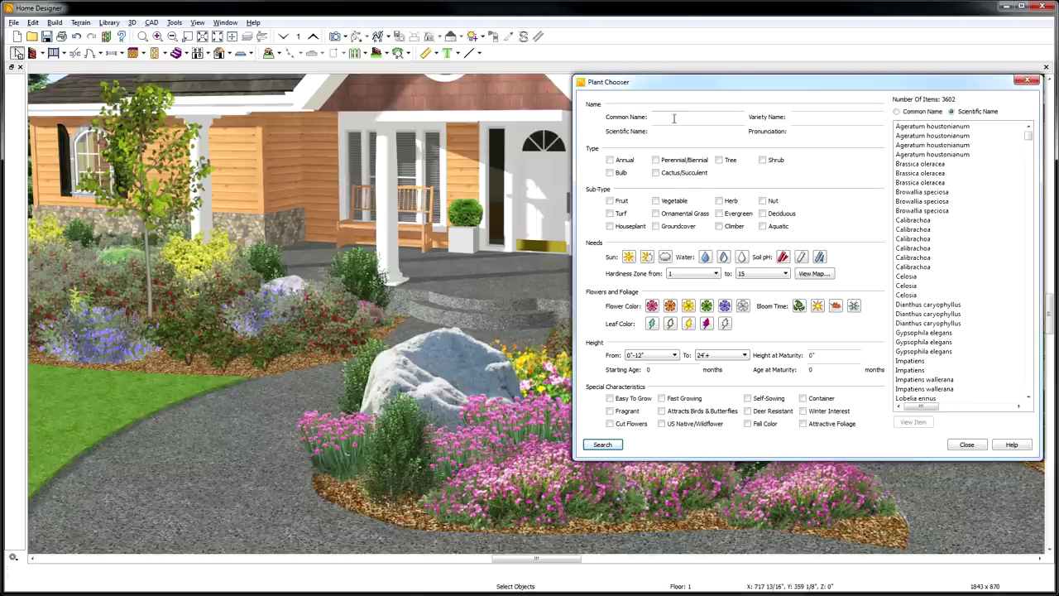
Step: Search the plant library for the common name 'Iris' and toggle common/scientific name listing
click(696, 116)
text(Iris)
click(602, 445)
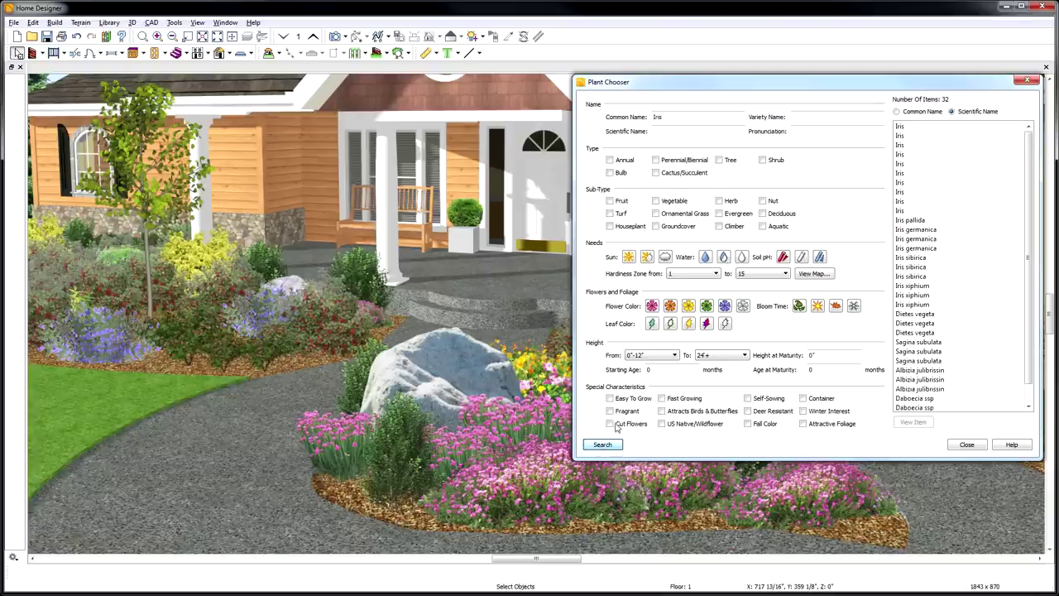
click(898, 113)
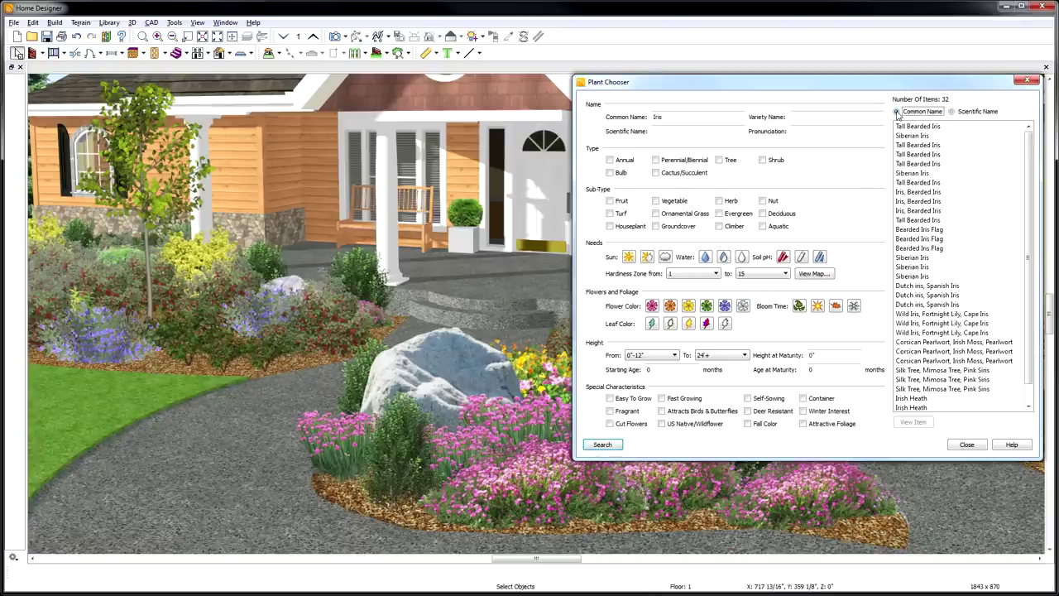
click(952, 112)
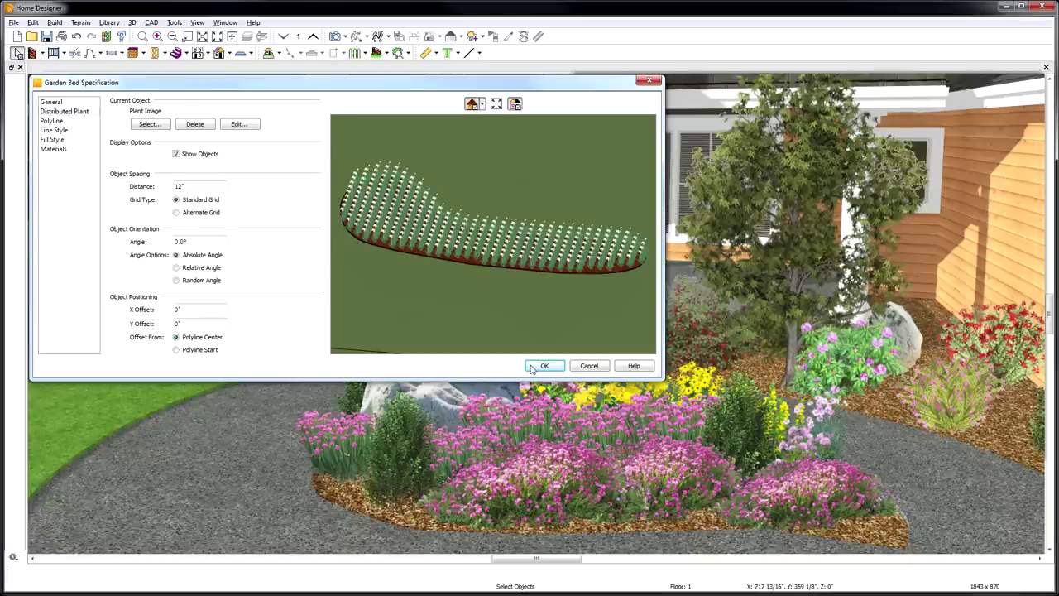
Step: Show the Tall Bearded Iris hardiness zone map for the Eastern USA region
click(536, 366)
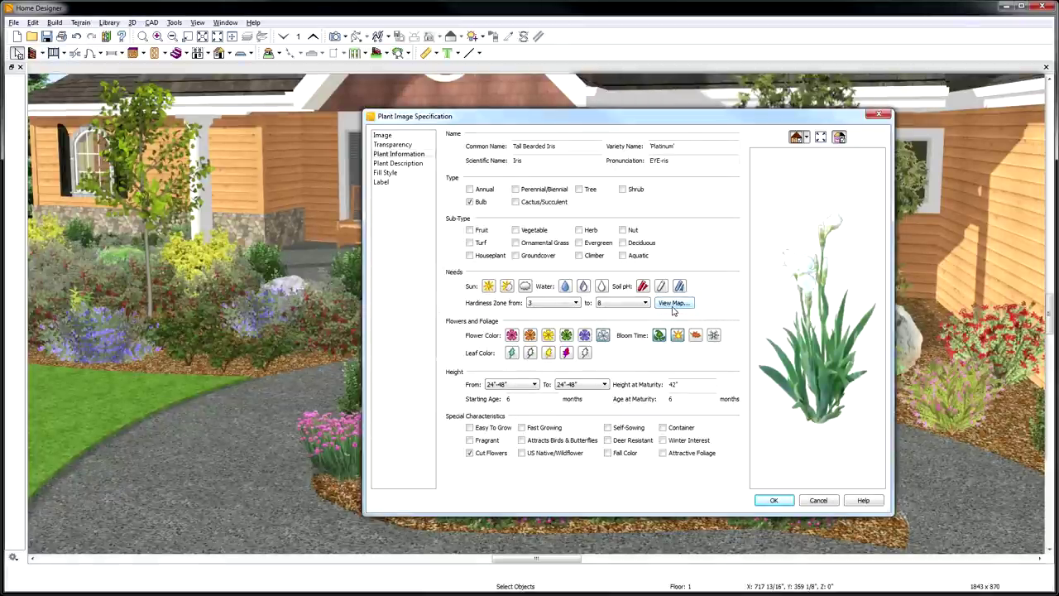
click(672, 304)
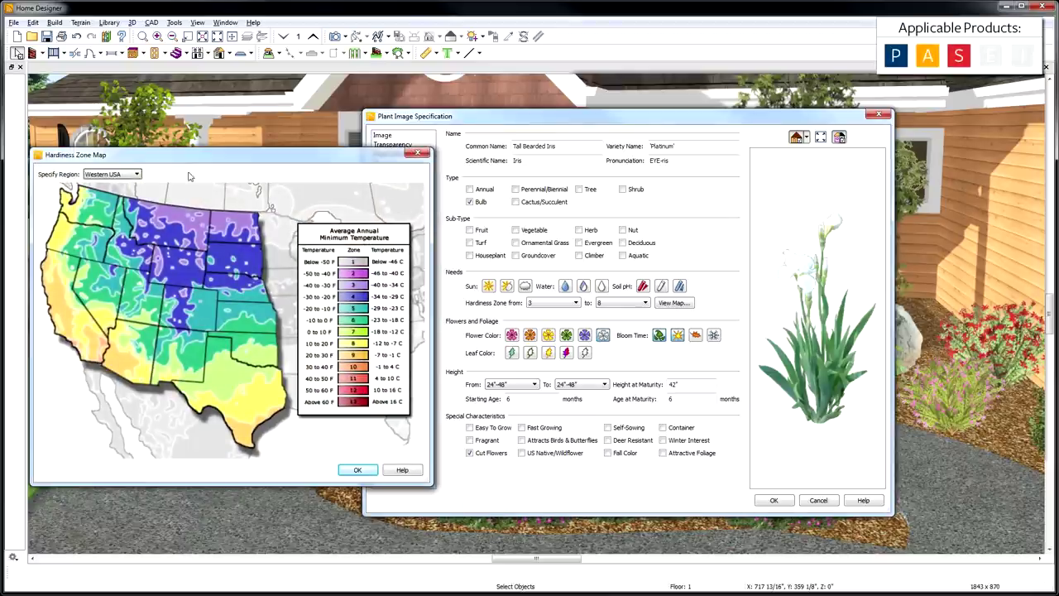
click(135, 174)
click(137, 193)
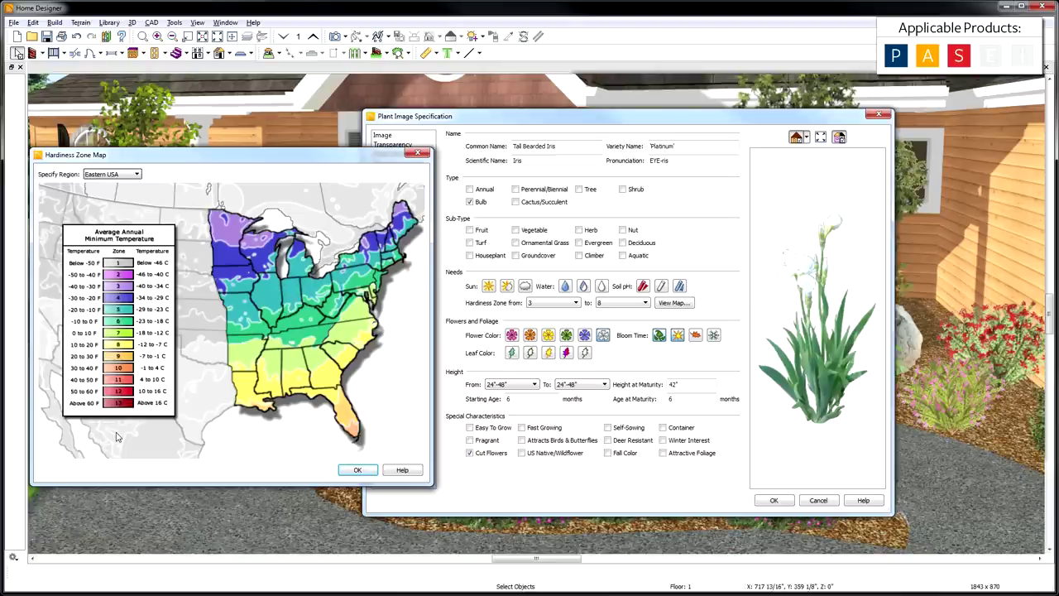
click(356, 469)
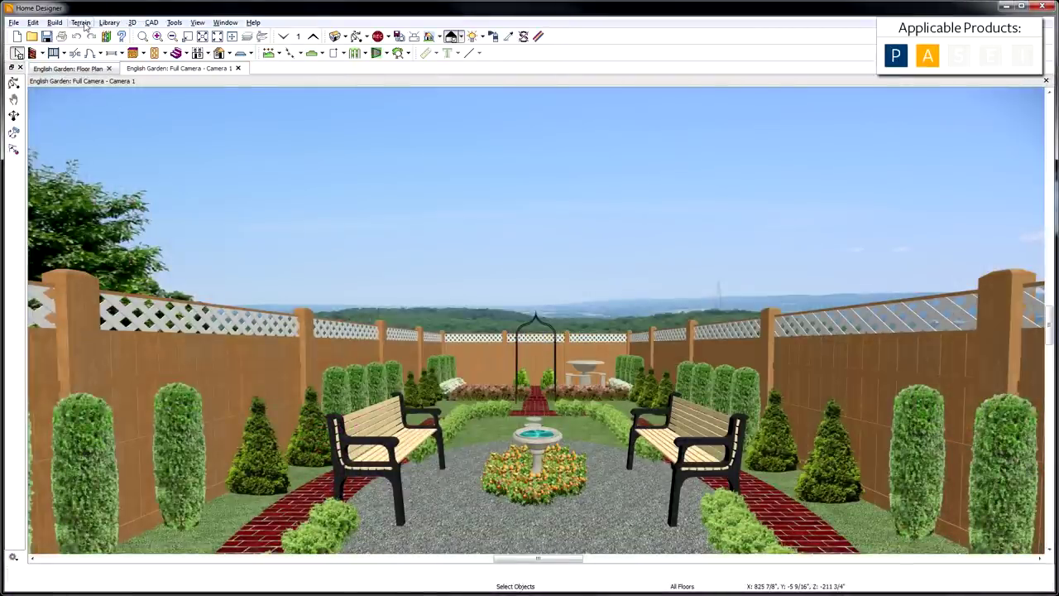
Step: Age every plant to 57 months (4 years 9 months) and set the Backyard backdrop
click(82, 22)
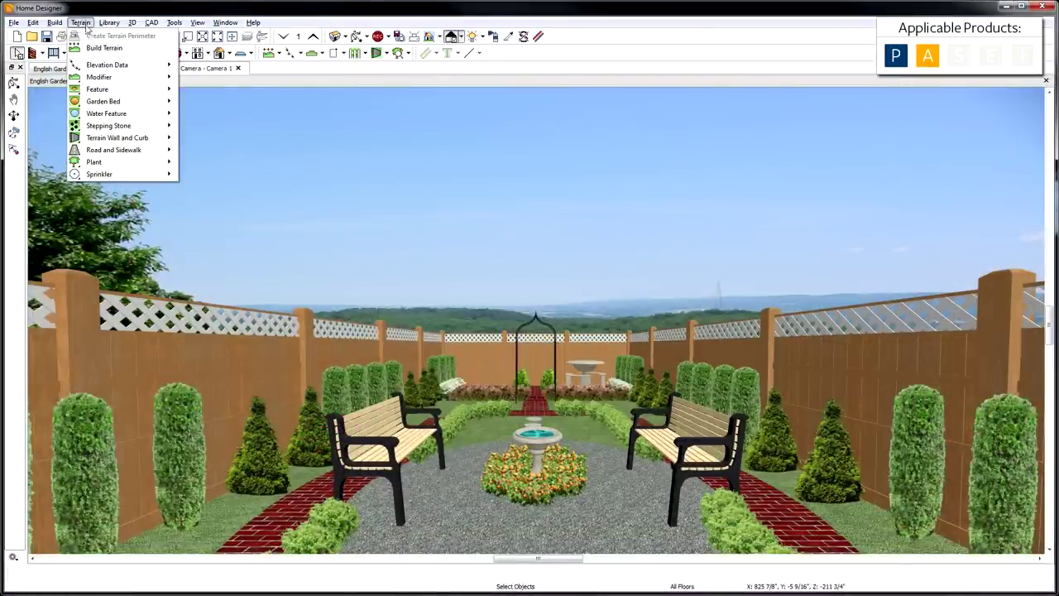
mouse_move(144, 163)
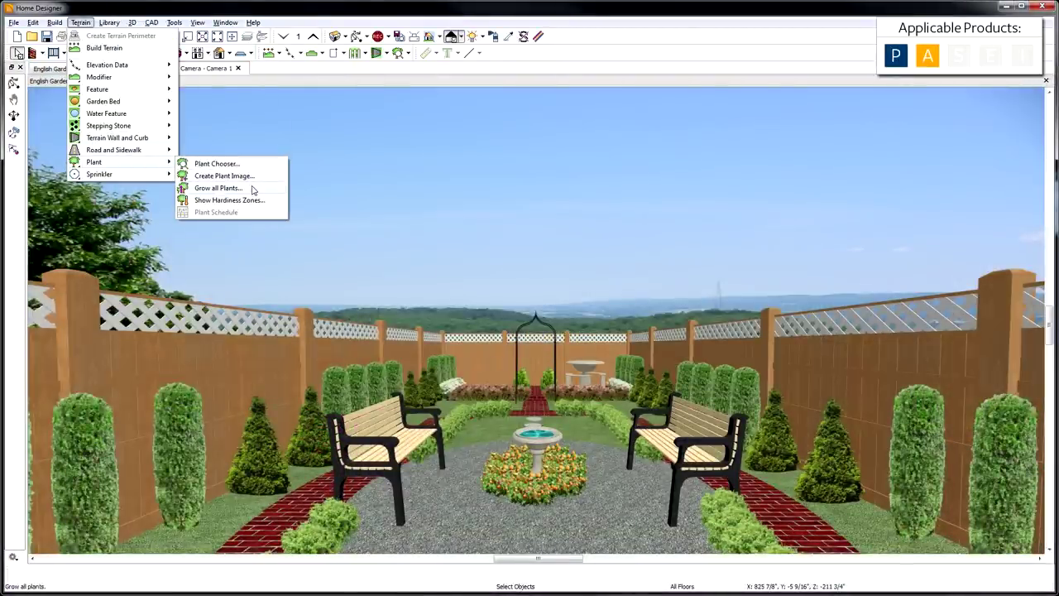
click(252, 188)
drag(279, 149, 315, 152)
click(368, 173)
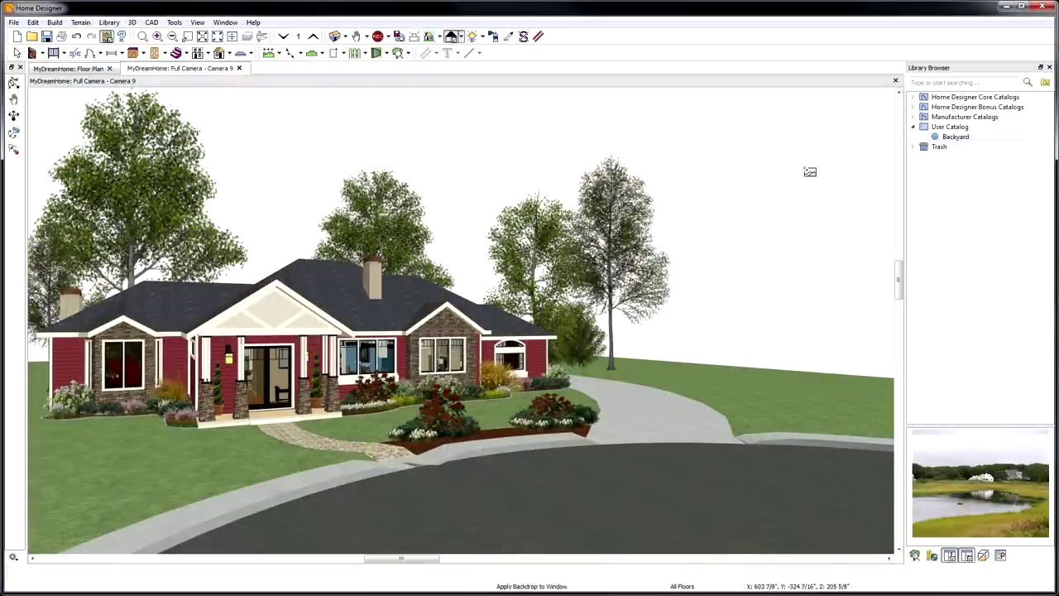
click(807, 172)
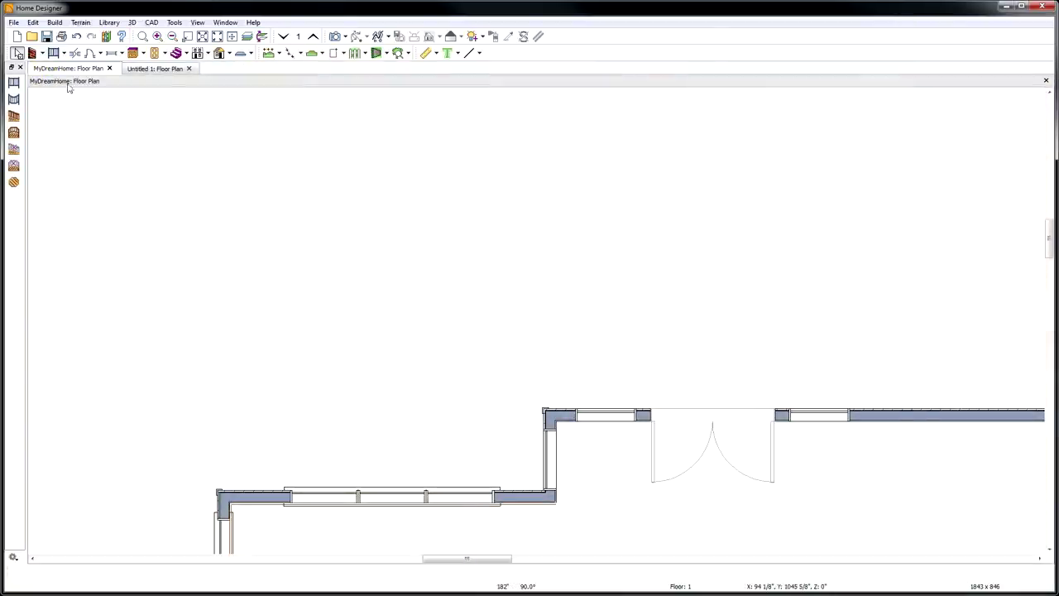
Step: Draw straight deck railings enclosing a 32'-1" x 18'-6" deck against the house
click(59, 53)
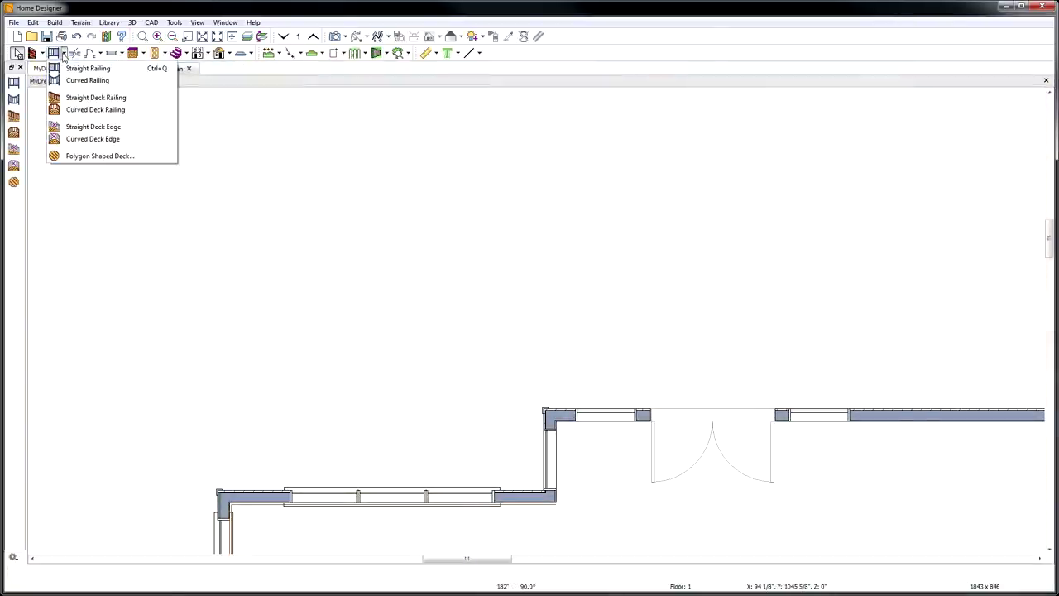
click(96, 98)
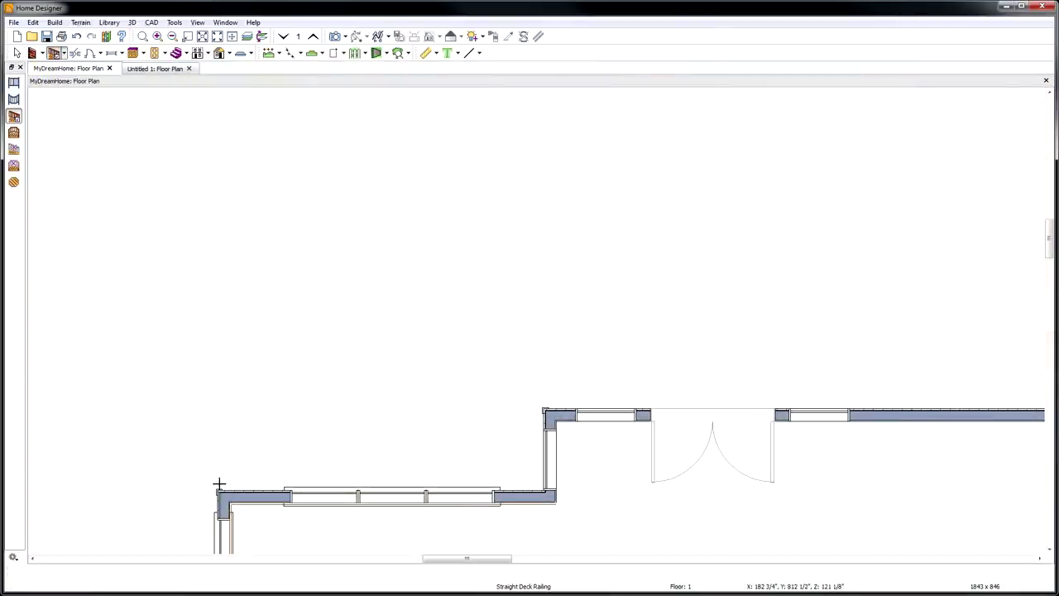
mouse_move(220, 491)
mouse_down()
mouse_move(858, 262)
mouse_move(866, 413)
mouse_up()
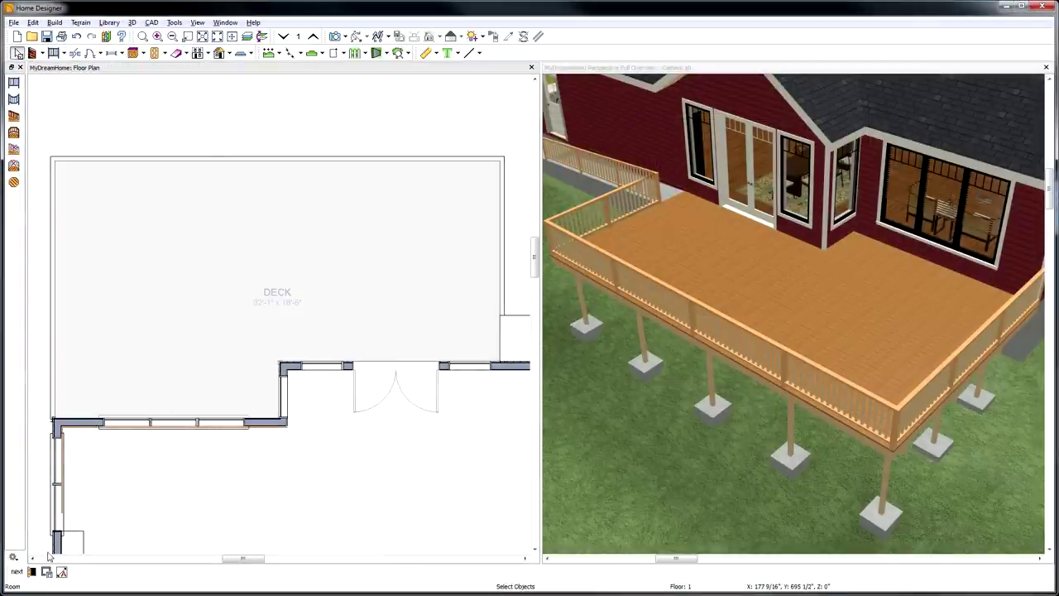
click(31, 572)
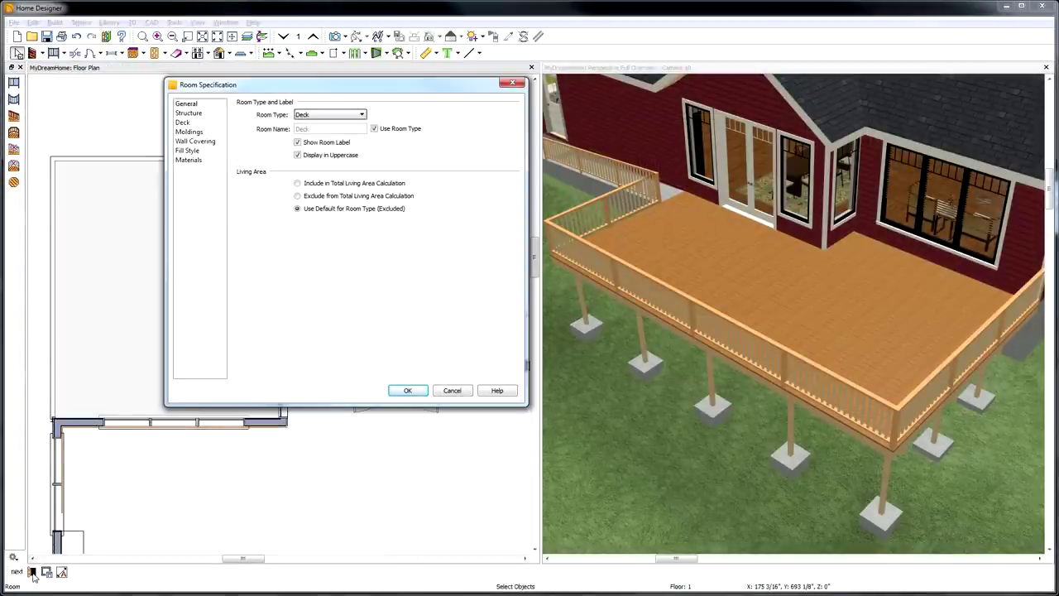
key(Escape)
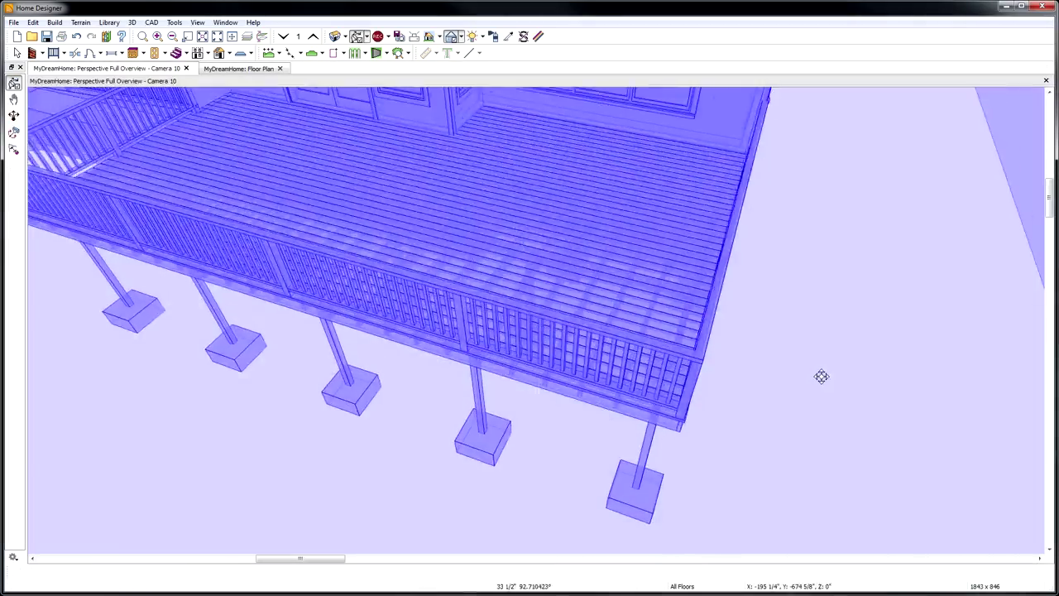
drag(821, 377, 817, 190)
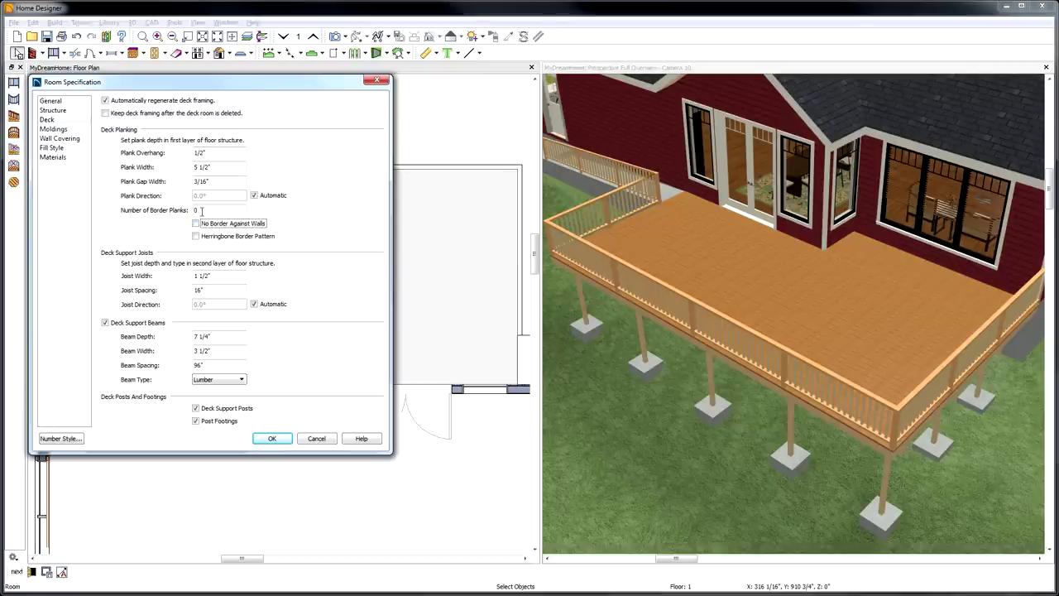
Step: Turn off automatic plank direction and set the deck planks to 45 degrees
click(197, 211)
click(254, 195)
drag(219, 195, 177, 199)
text(45)
click(267, 439)
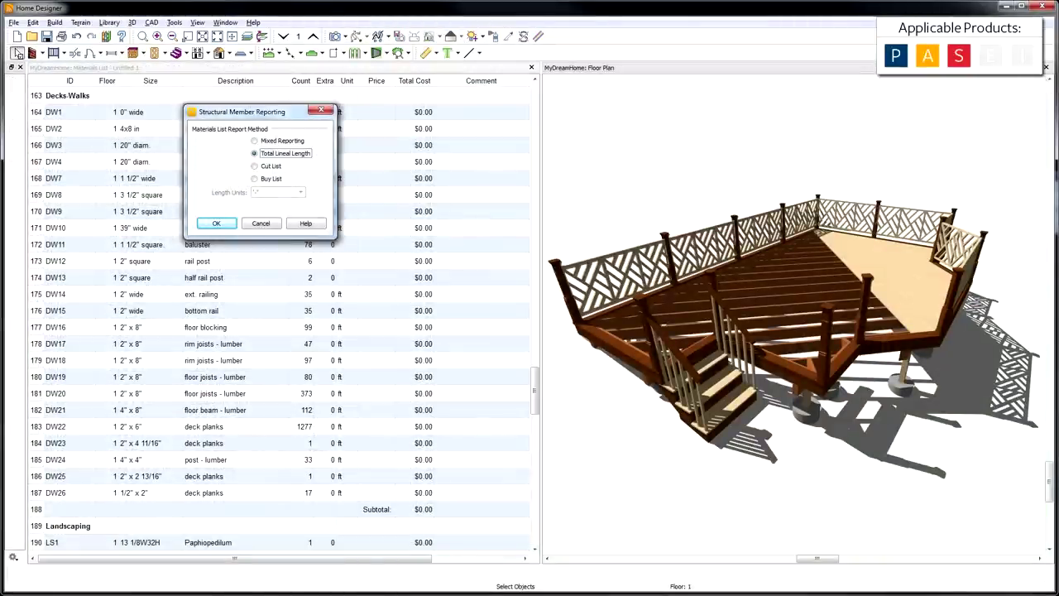
Step: Choose Buy List as the Structural Member Reporting method for the deck lumber
key(Down)
key(Down)
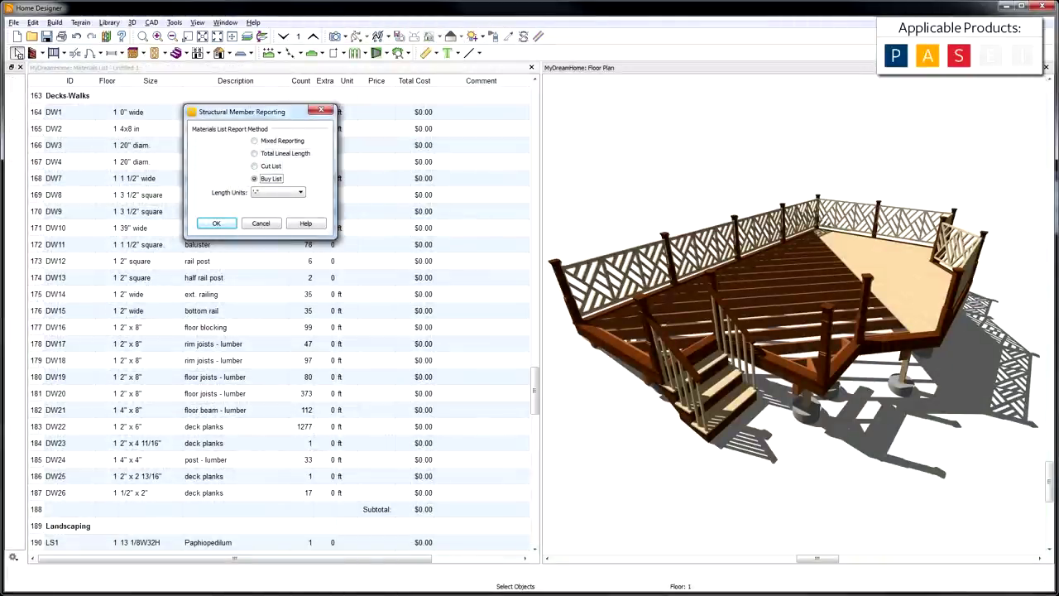